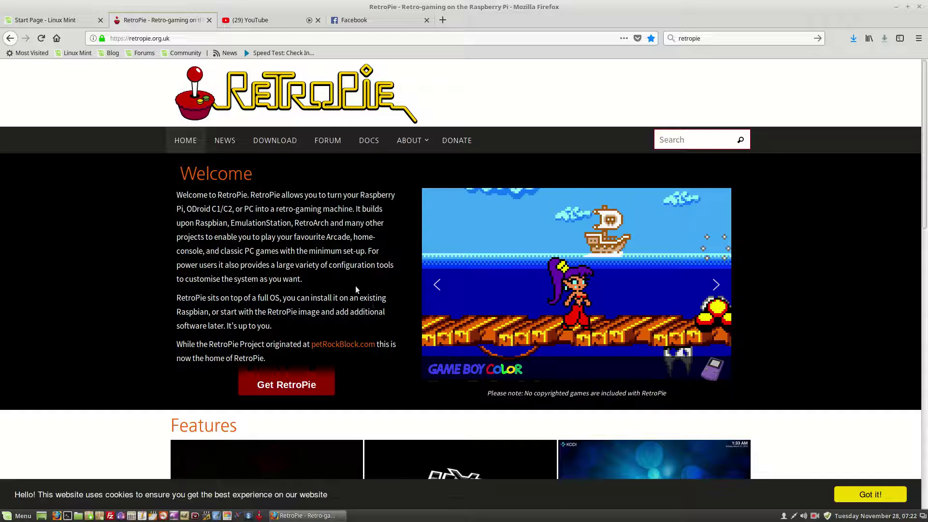
Open the Debian/Ubuntu PC installation instructions from the RetroPie download page.
left_click(287, 139)
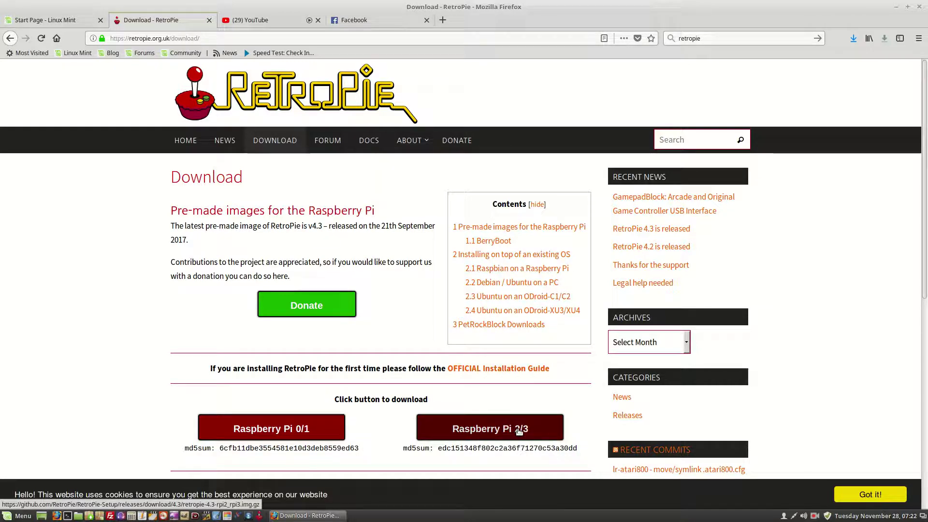
scroll(527, 423, "down", 3)
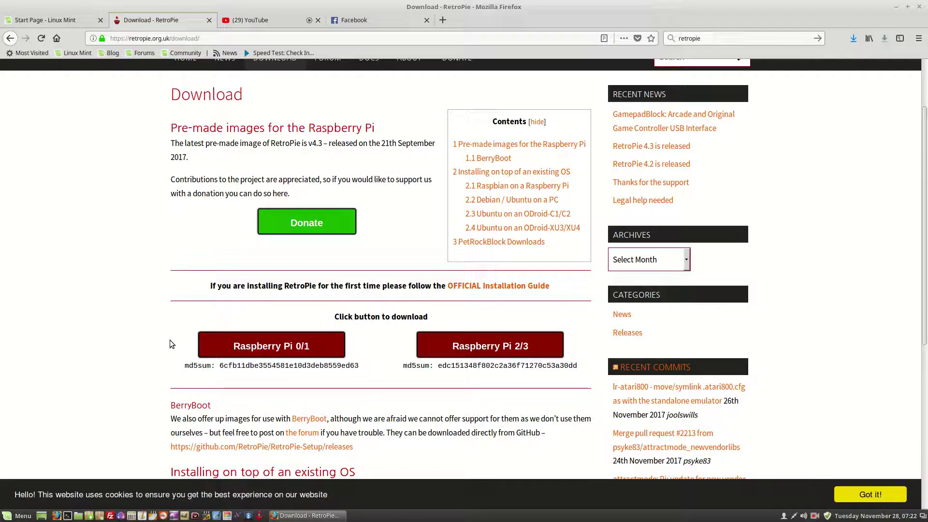
scroll(172, 346, "down", 5)
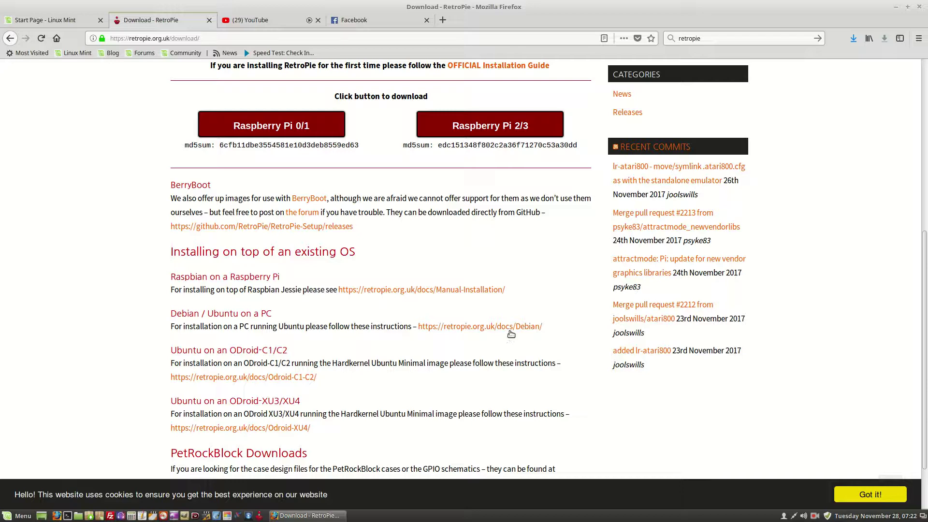
left_click(511, 334)
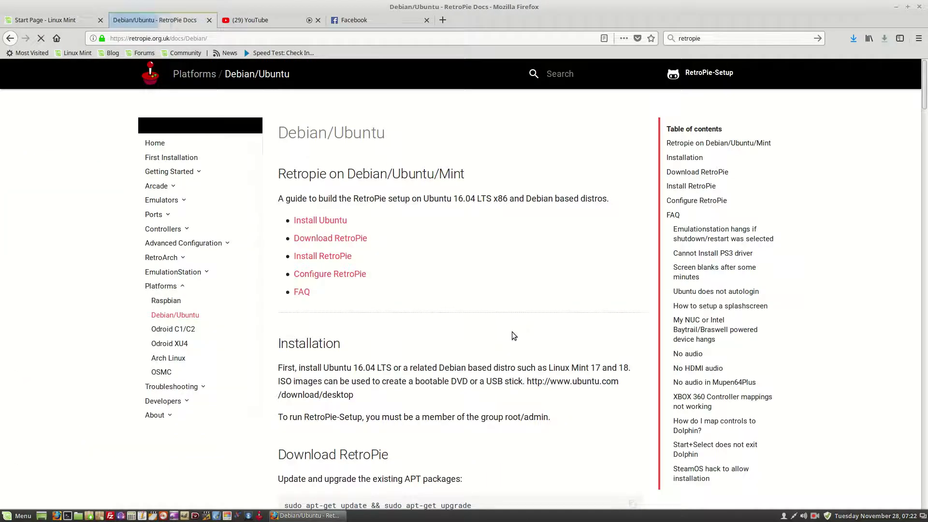
left_click(38, 516)
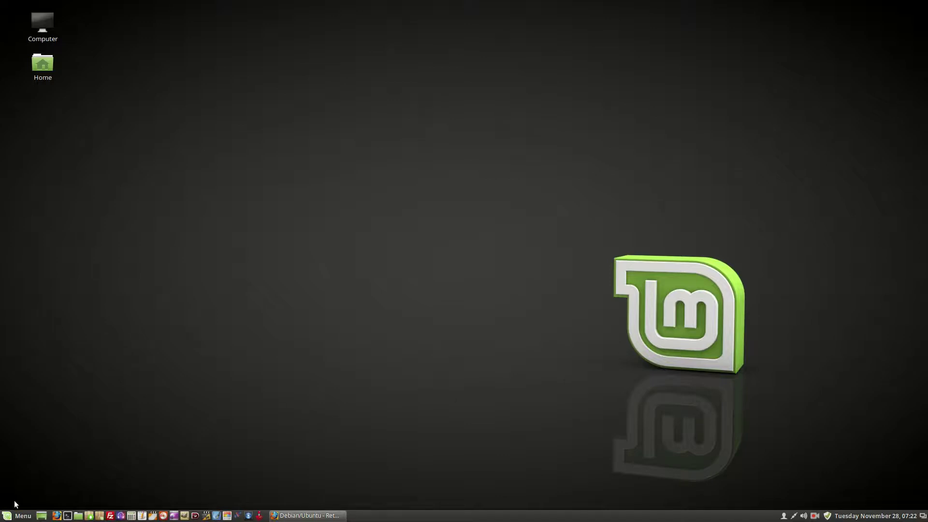
left_click(14, 516)
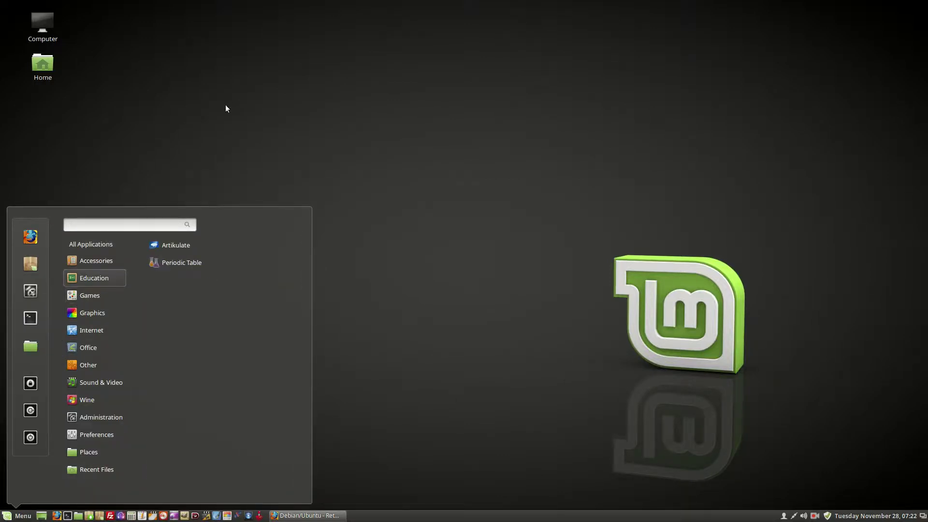
left_click(439, 231)
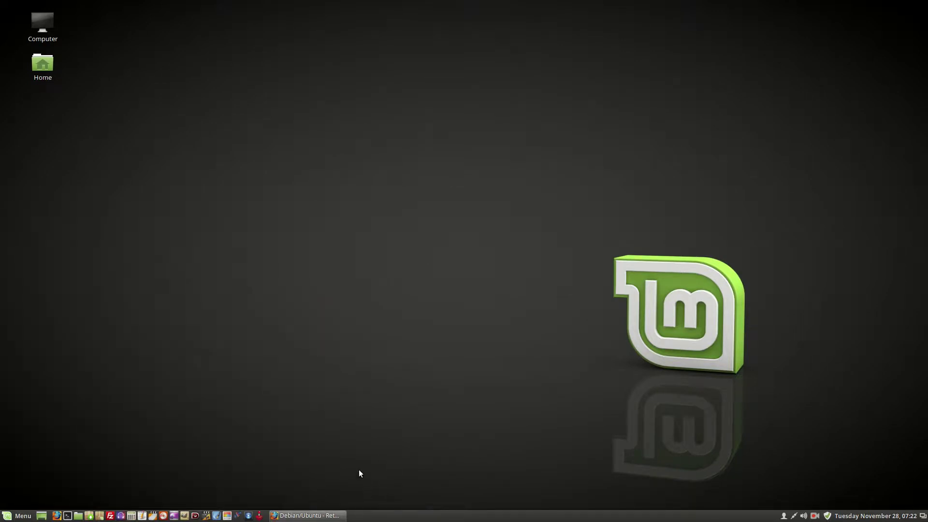
left_click(337, 515)
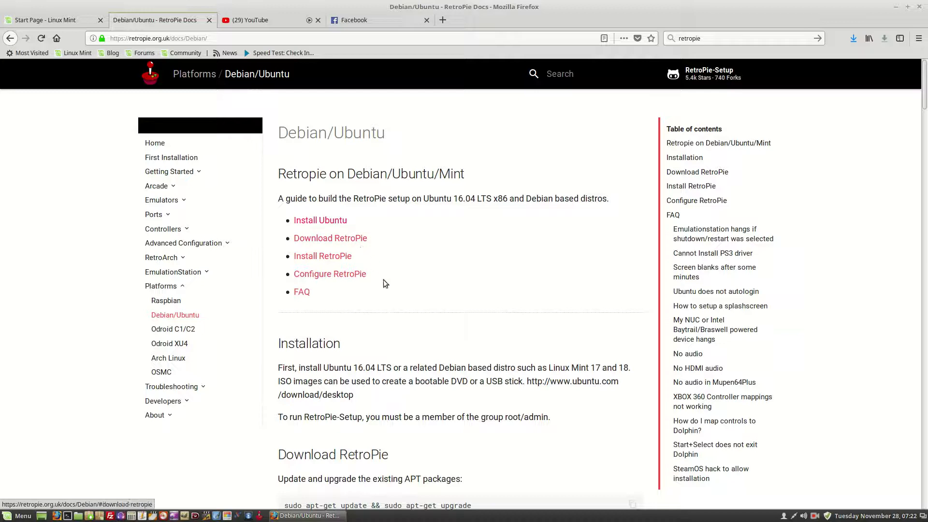
Read the Installation and Download RetroPie sections of the Debian/Ubuntu guide.
scroll(351, 327, "down", 3)
scroll(351, 328, "down", 2)
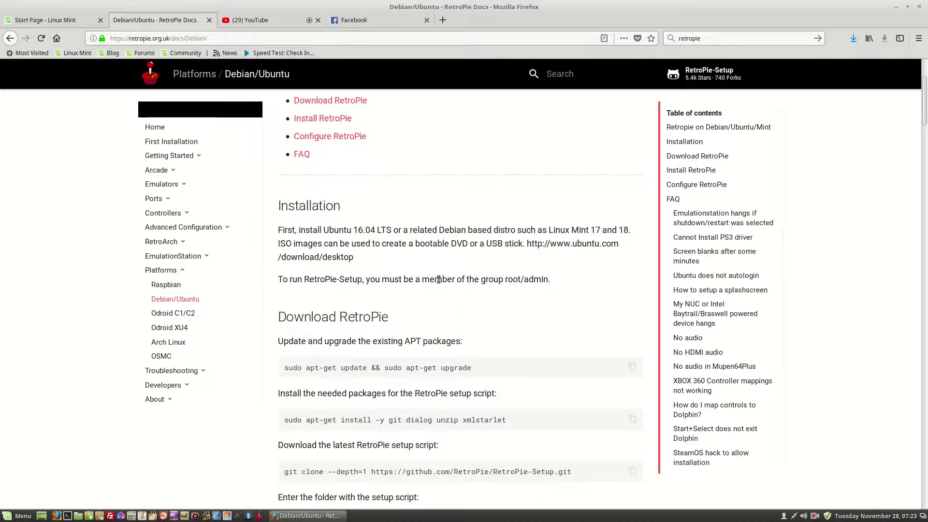
scroll(440, 281, "down", 2)
scroll(440, 281, "down", 1)
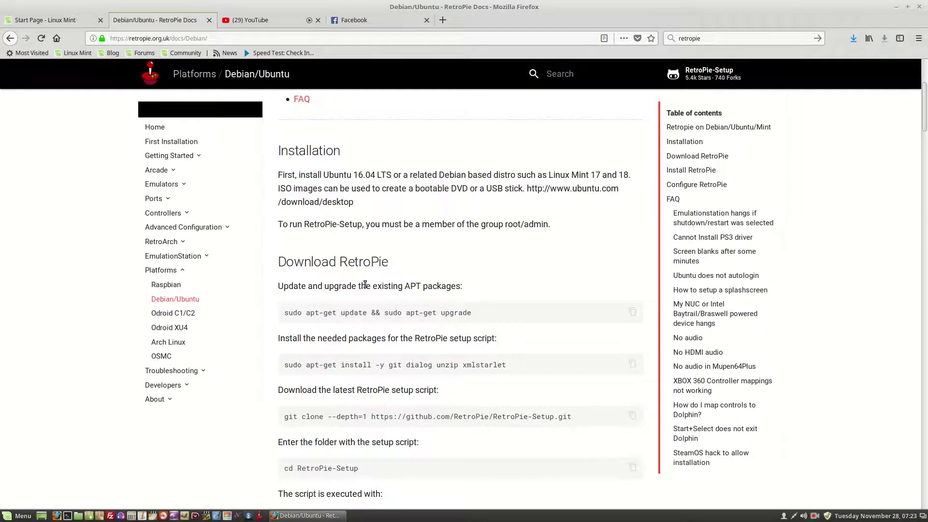
scroll(338, 283, "down", 3)
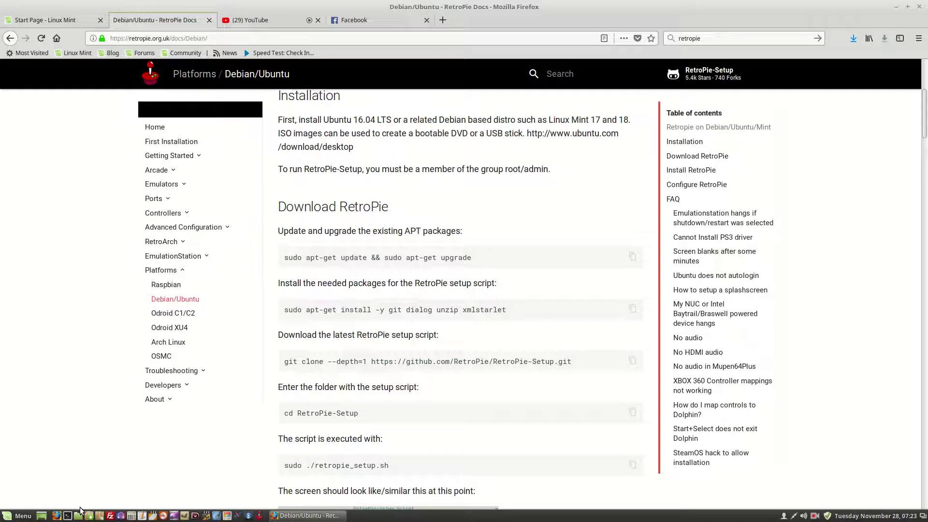
Open a terminal below the APT update instructions and copy the command "sudo apt-get update && sudo apt-get upgrade" from the guide.
left_click(67, 515)
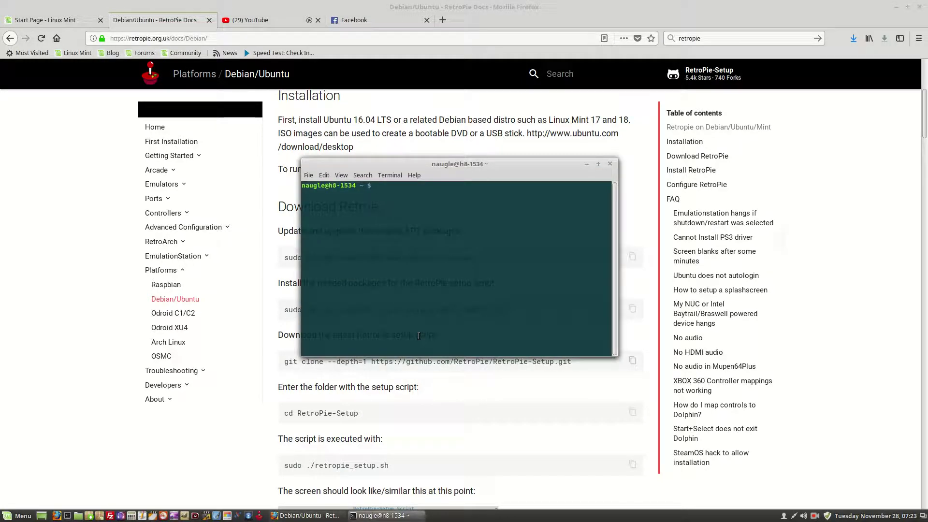
left_click_drag(499, 166, 394, 319)
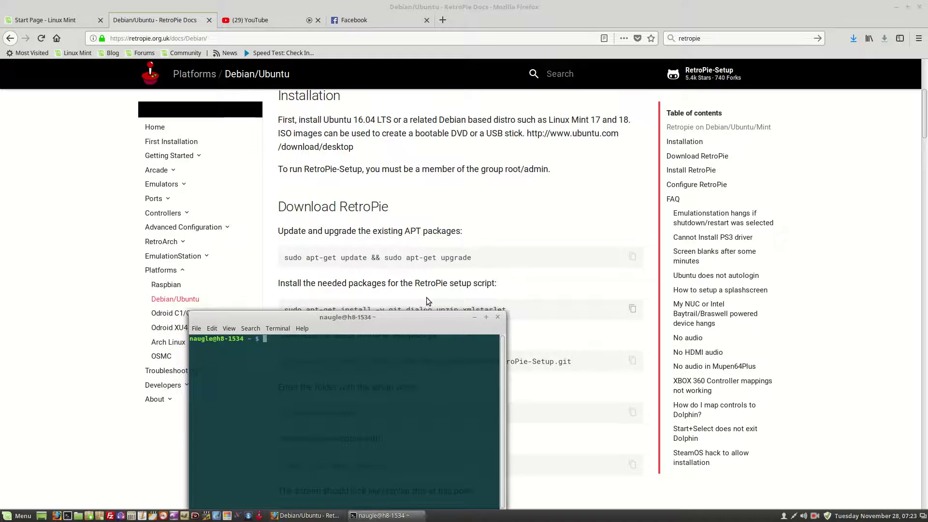
left_click(483, 260)
left_click_drag(472, 258, 289, 253)
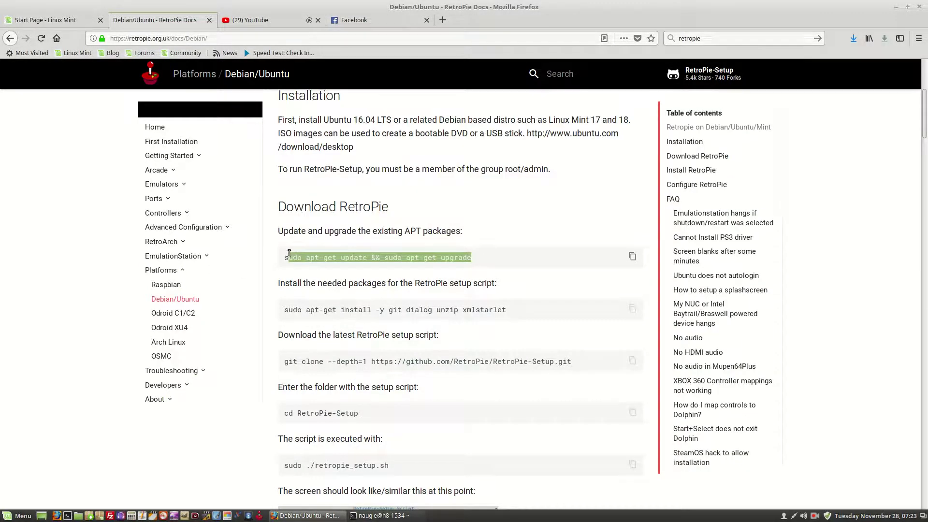
right_click(306, 256)
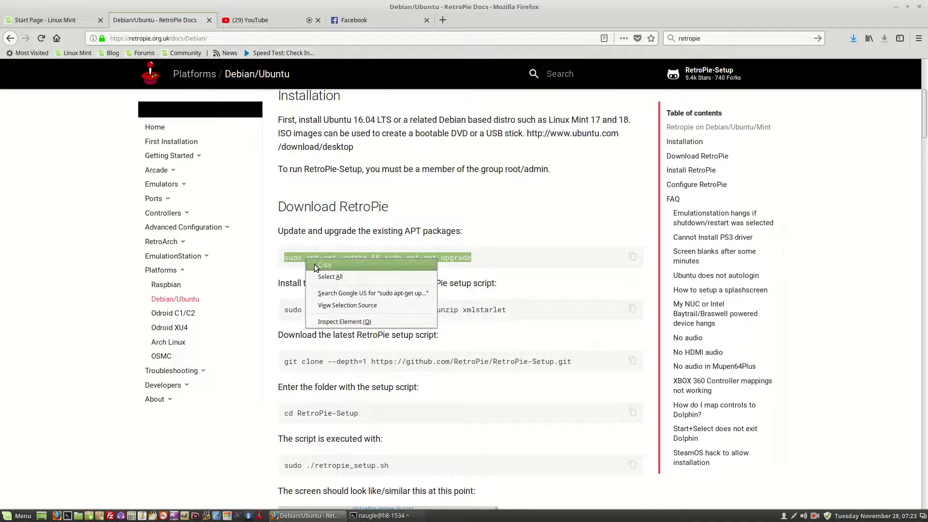
left_click(317, 266)
Paste the copied update command into the terminal without running it, and close the terminal window.
left_click(376, 515)
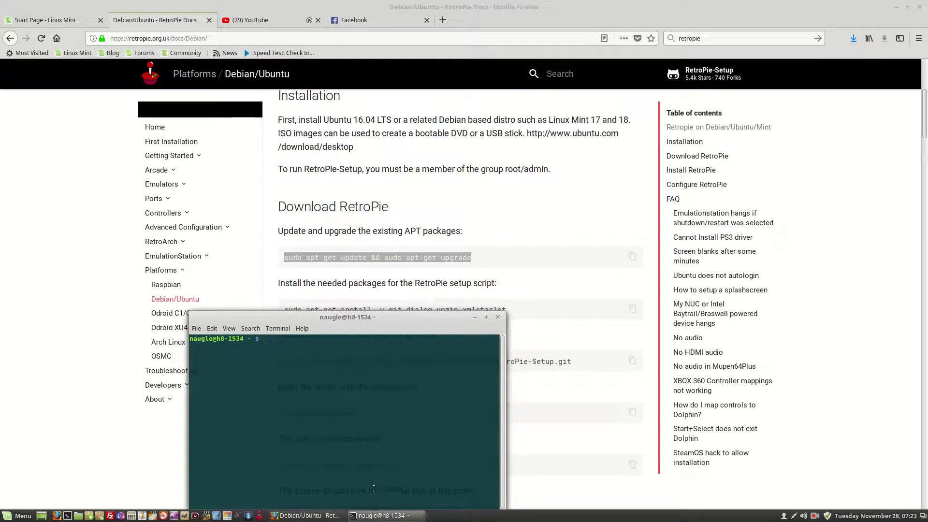
right_click(382, 426)
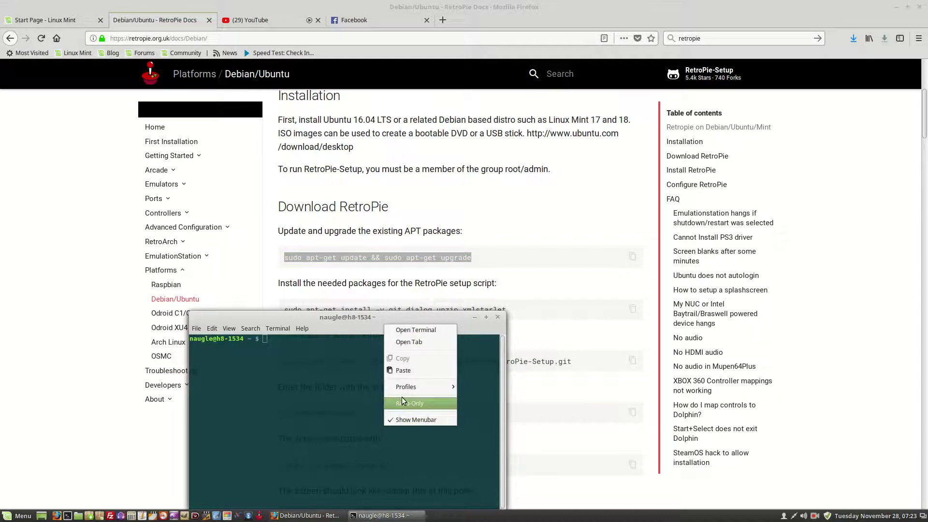
left_click(422, 372)
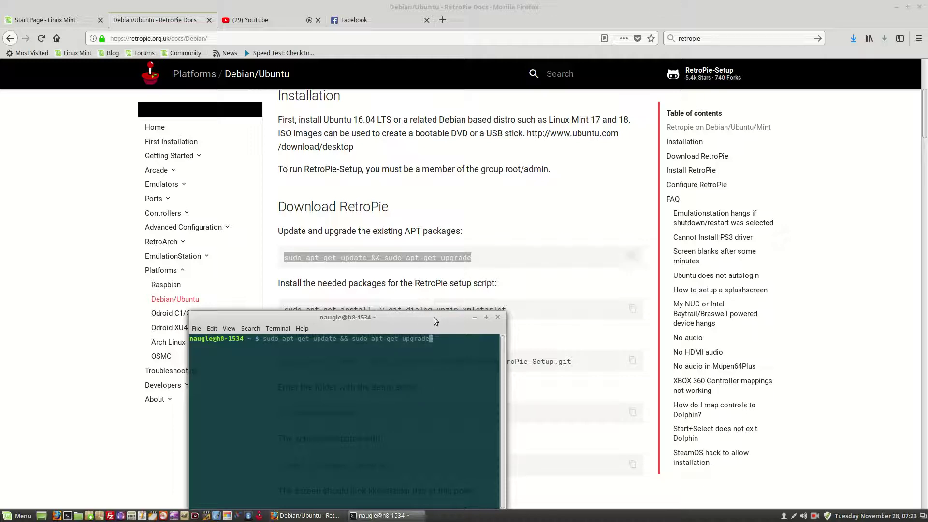
left_click_drag(433, 317, 497, 222)
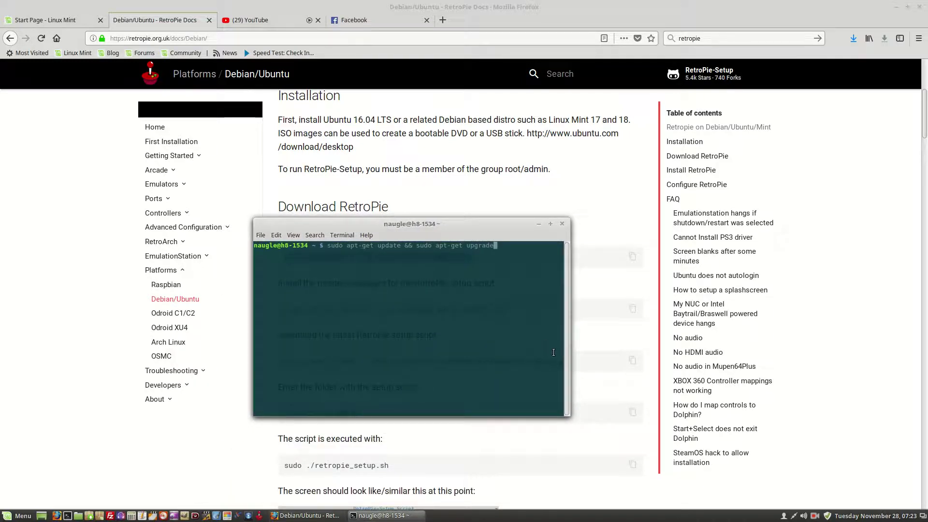
left_click(564, 224)
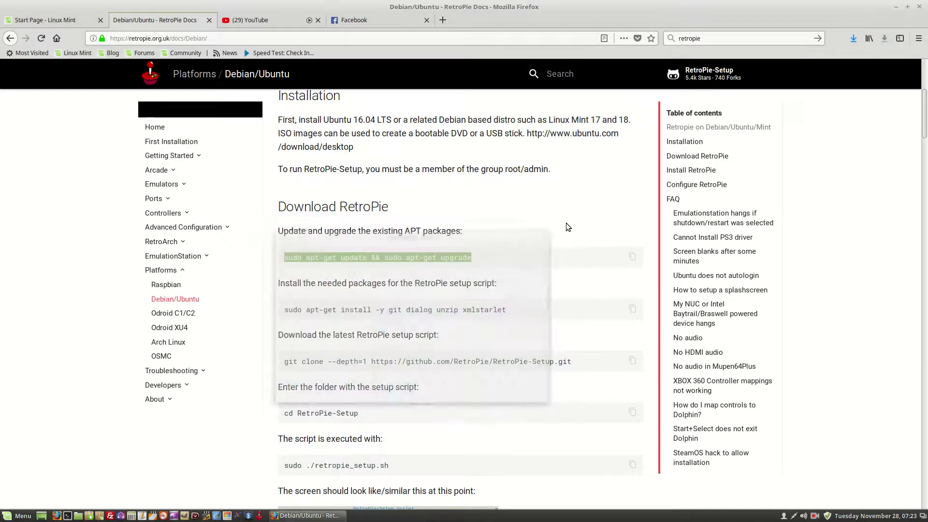
Read the guide's setup script instructions and its Install RetroPie and Configure RetroPie sections.
scroll(587, 294, "down", 5)
scroll(578, 319, "down", 1)
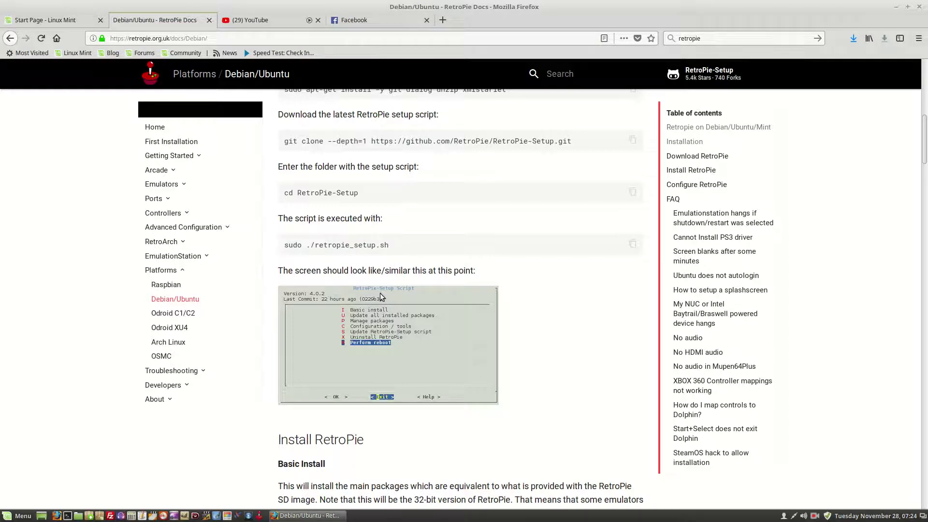
scroll(385, 335, "down", 3)
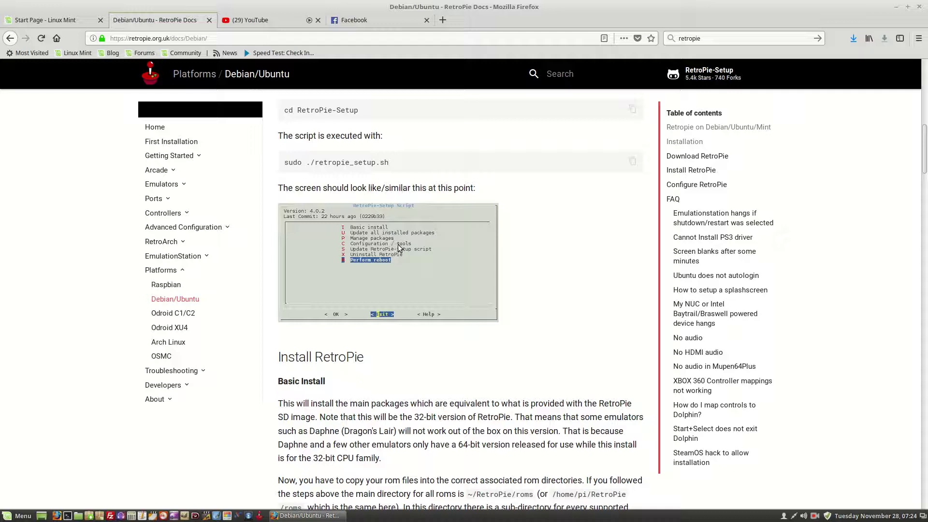
scroll(397, 272, "down", 2)
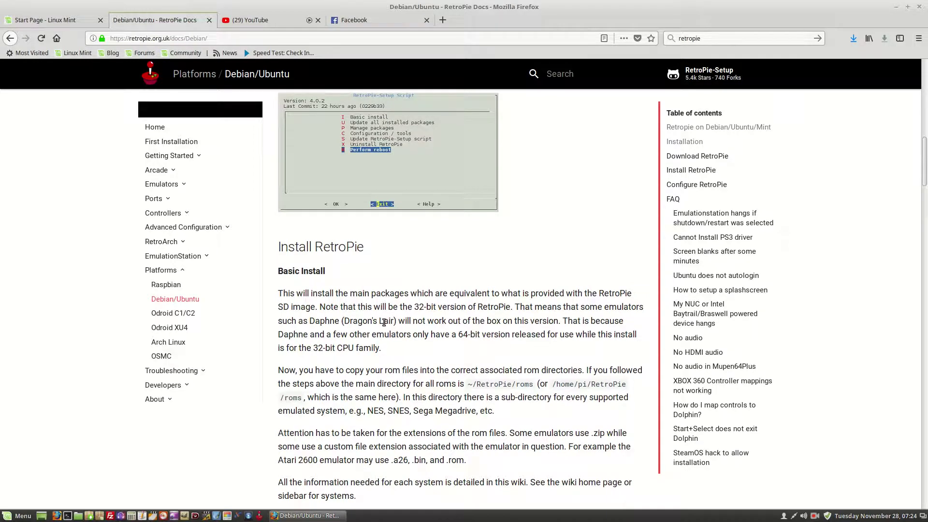
scroll(384, 322, "down", 1)
scroll(433, 309, "down", 3)
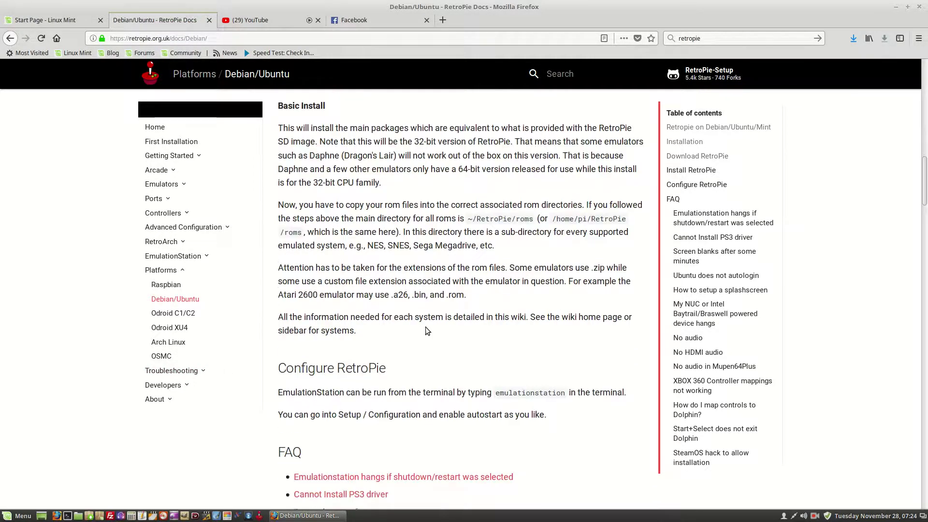
scroll(427, 339, "down", 2)
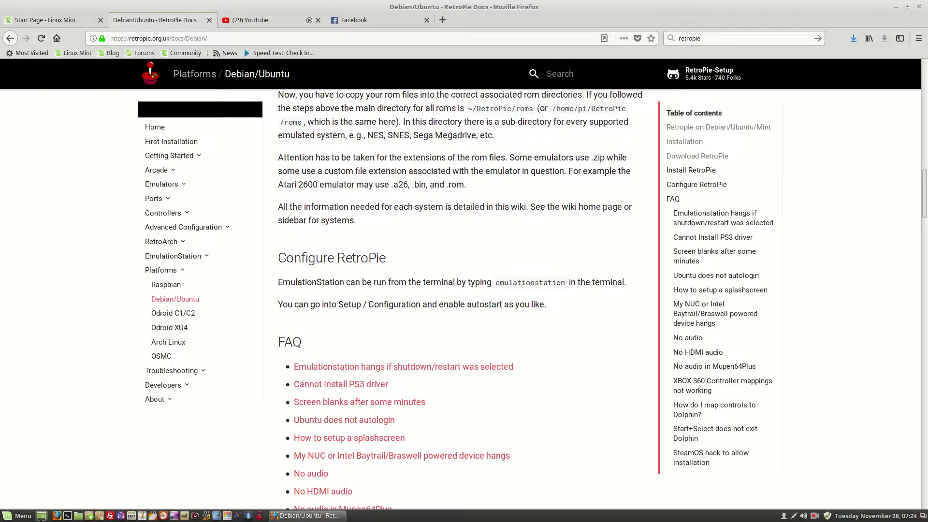
Switch to the file manager and open the roms folder inside the home directory's RetroPie folder.
left_click(41, 517)
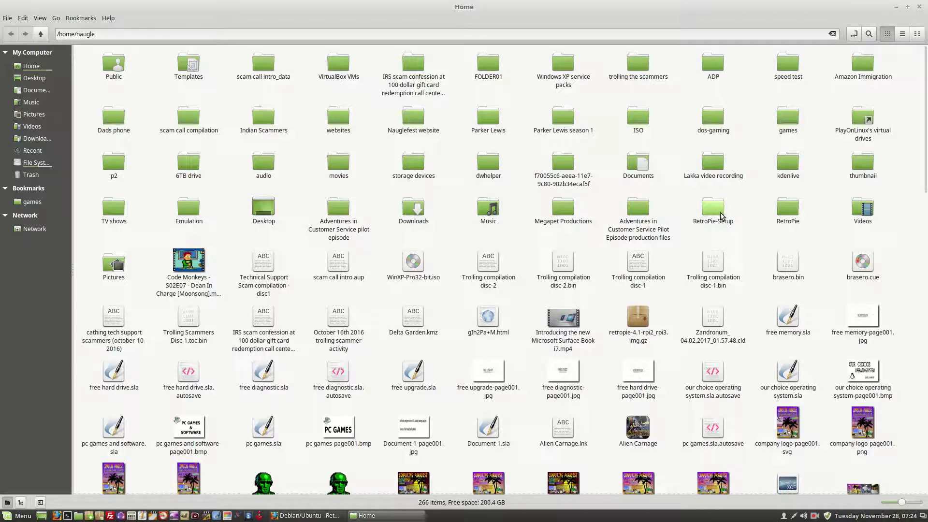
double_click(780, 209)
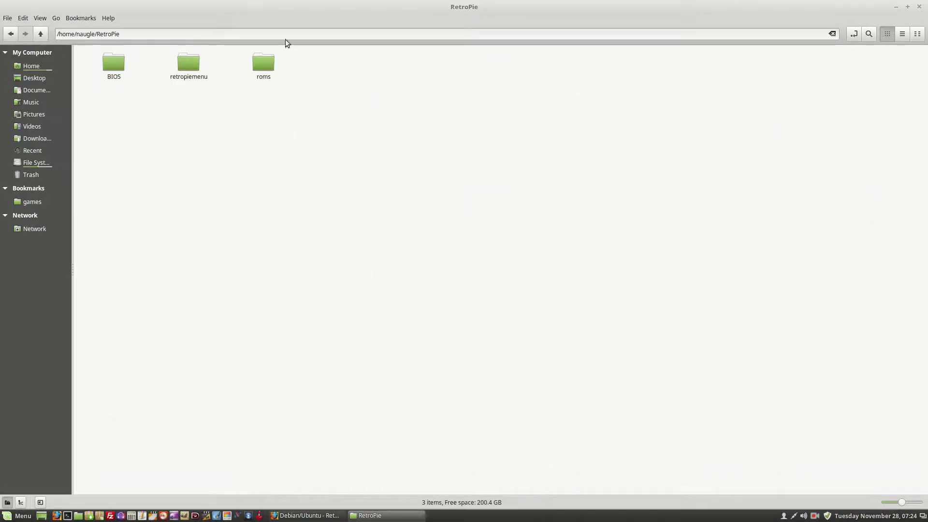
double_click(264, 65)
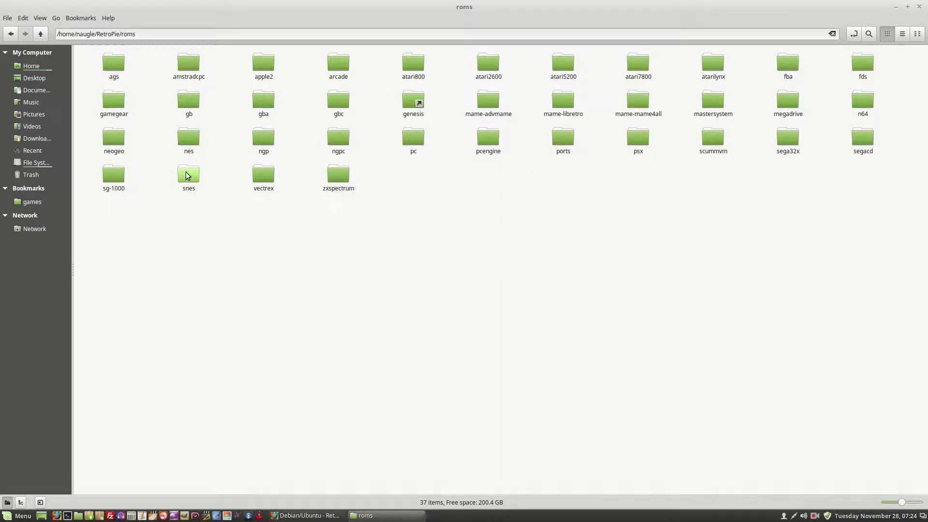
Look at the game files in the snes folder and return to the roms folder.
left_click(197, 190)
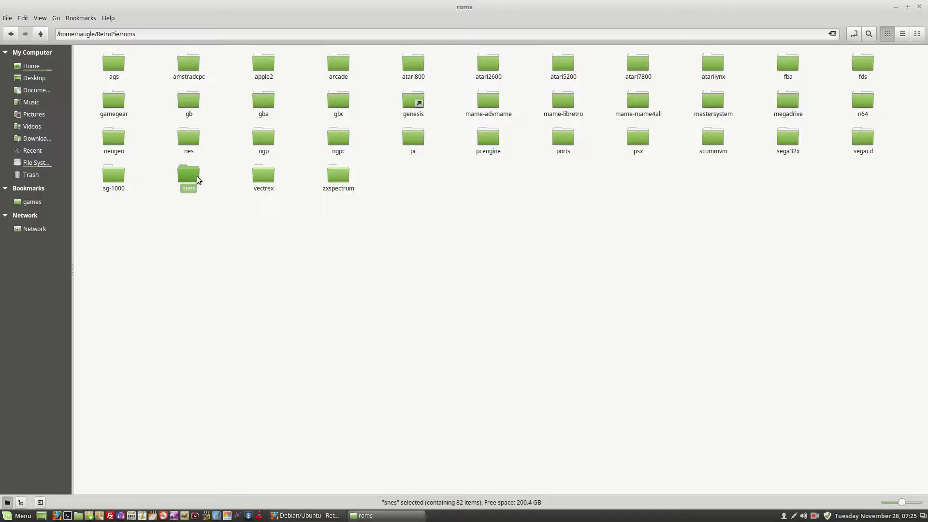
key("Right")
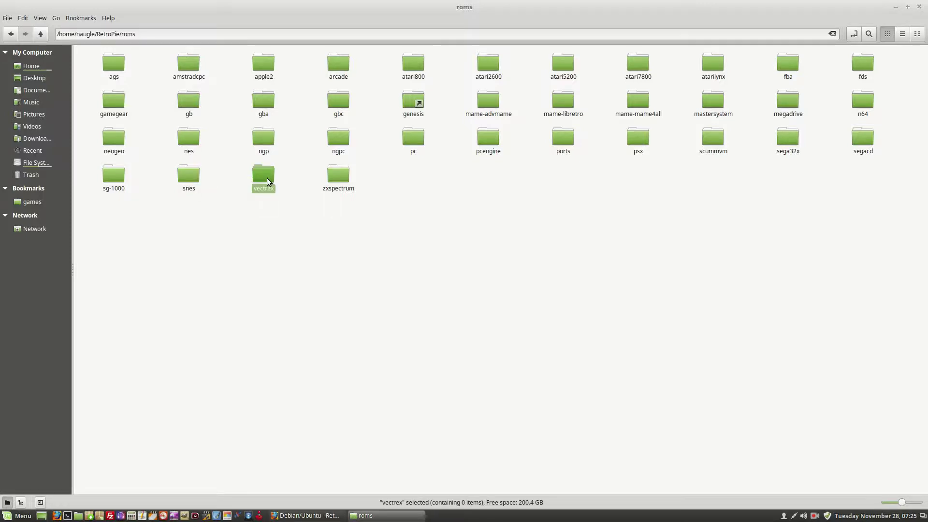
double_click(184, 177)
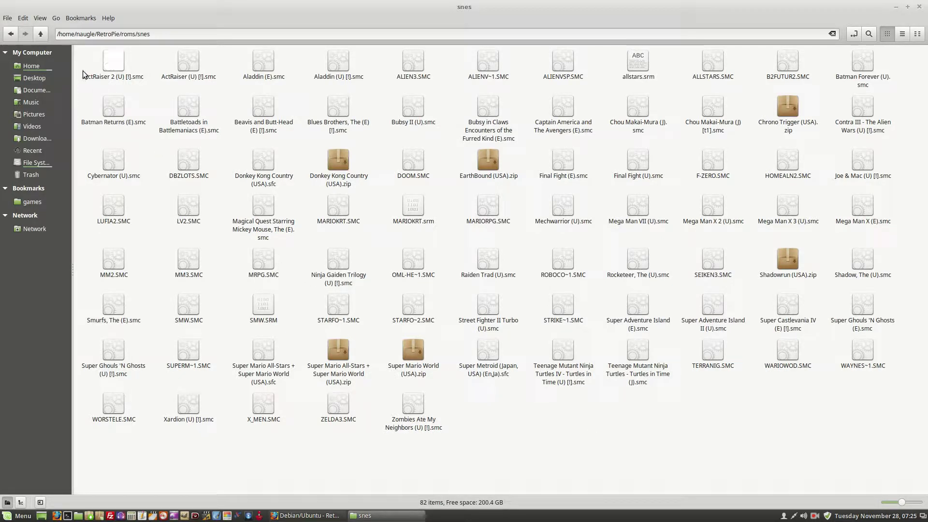
left_click(45, 35)
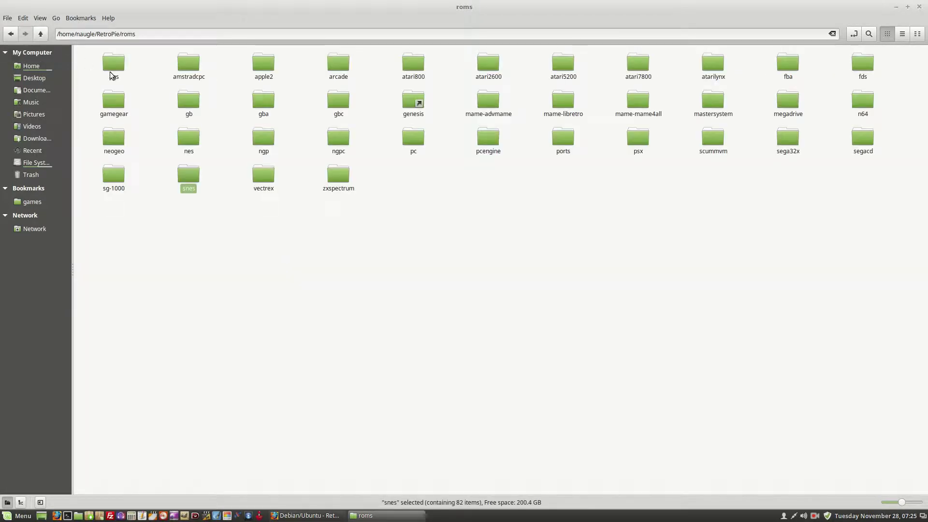
Check the nes folder, and open the megadrive folder to view its game files.
double_click(189, 139)
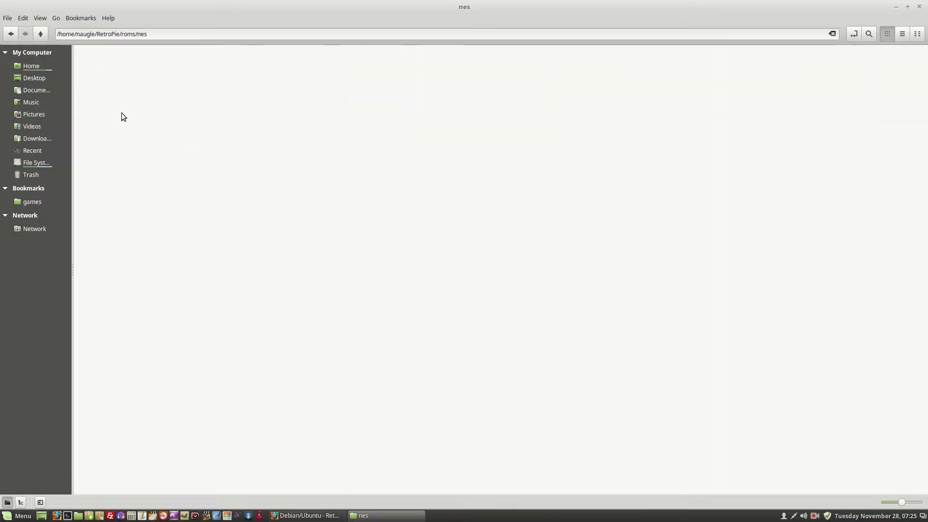
left_click(41, 35)
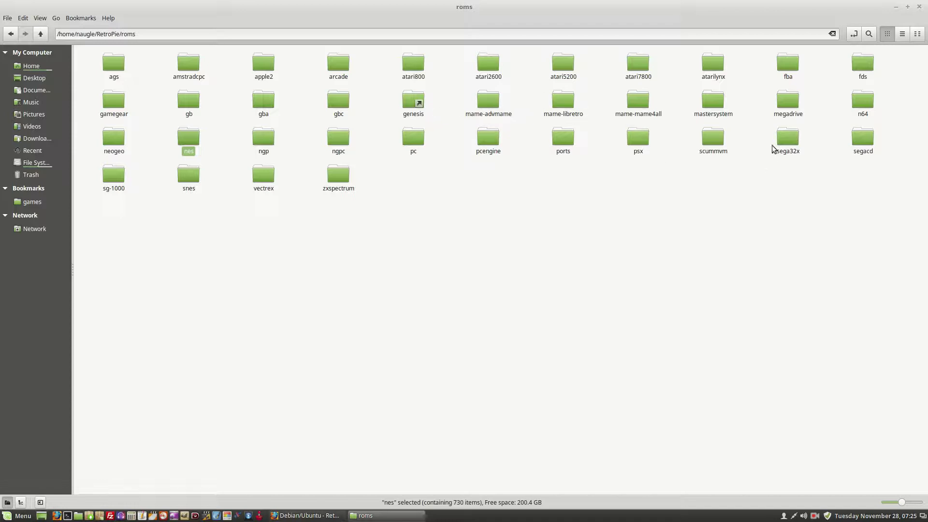
double_click(791, 104)
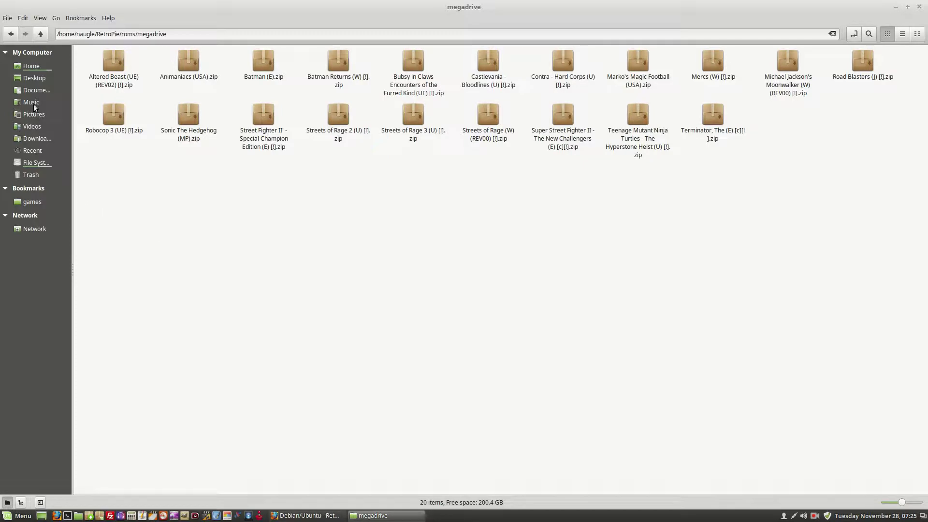
Look inside the arcade folder's advmame and mame2003 subfolders within roms.
left_click(41, 35)
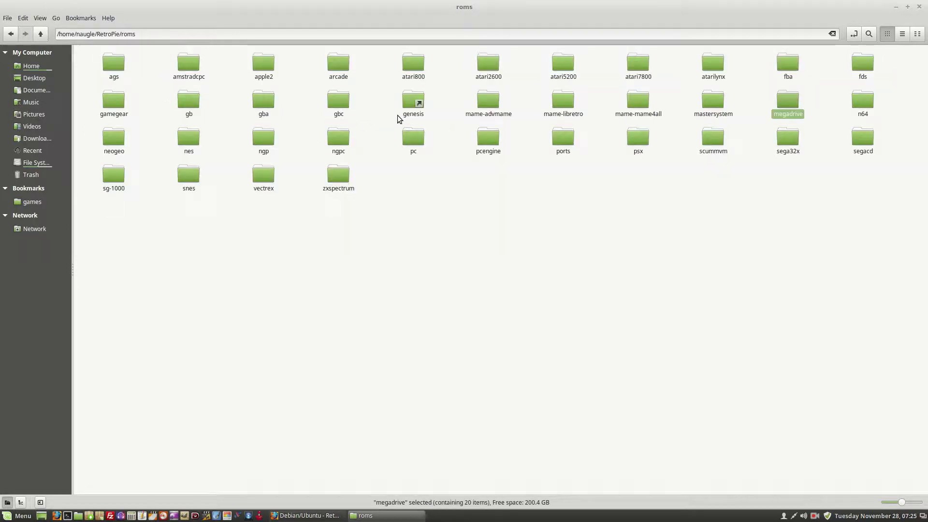
double_click(344, 61)
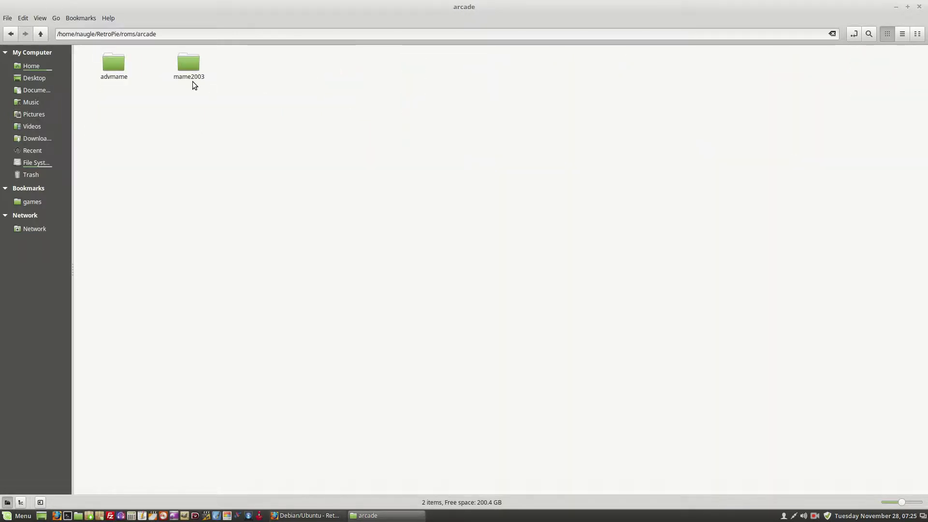
double_click(117, 65)
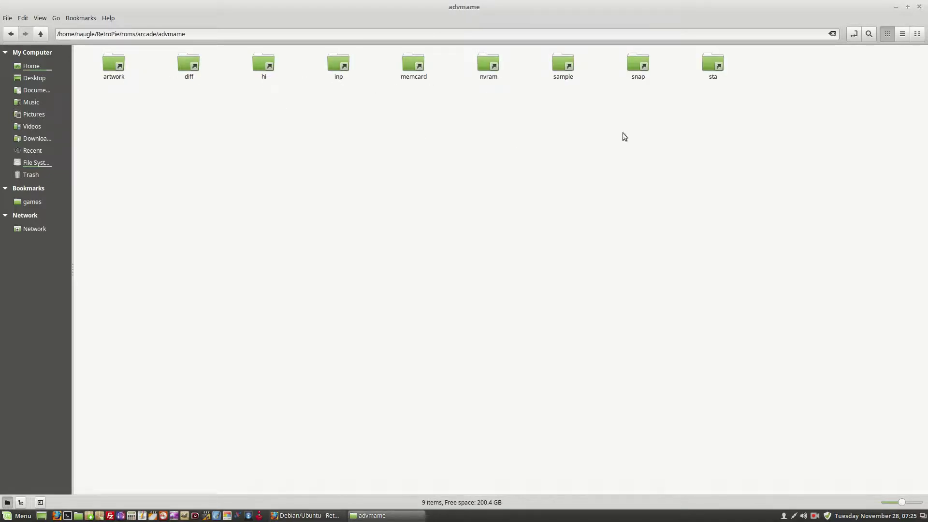
left_click(40, 35)
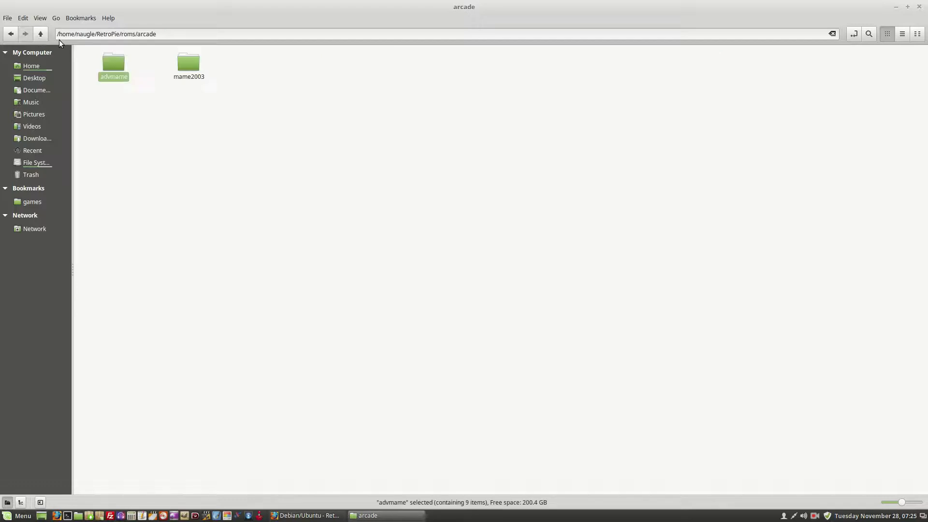
double_click(197, 66)
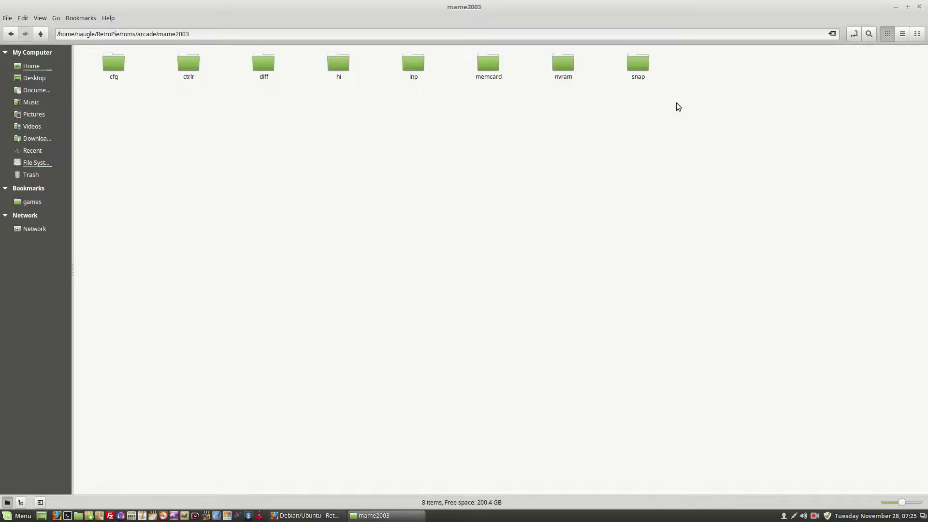
left_click(40, 34)
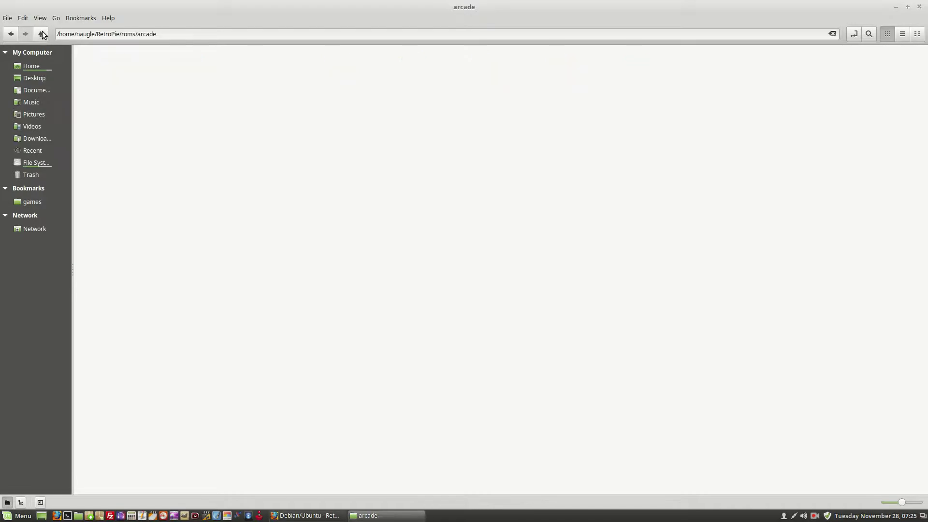
Return to the roms folder and view the game files in the mame-mame4all folder.
left_click(41, 34)
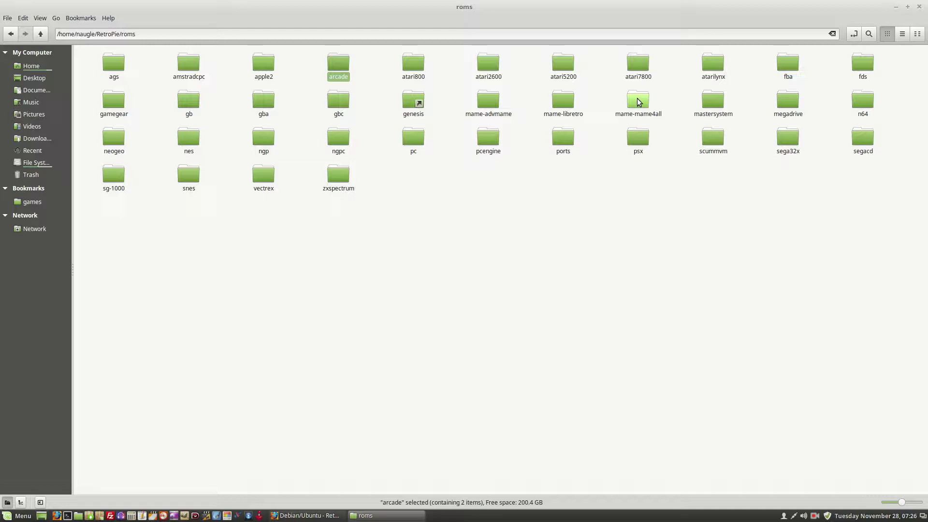
double_click(638, 101)
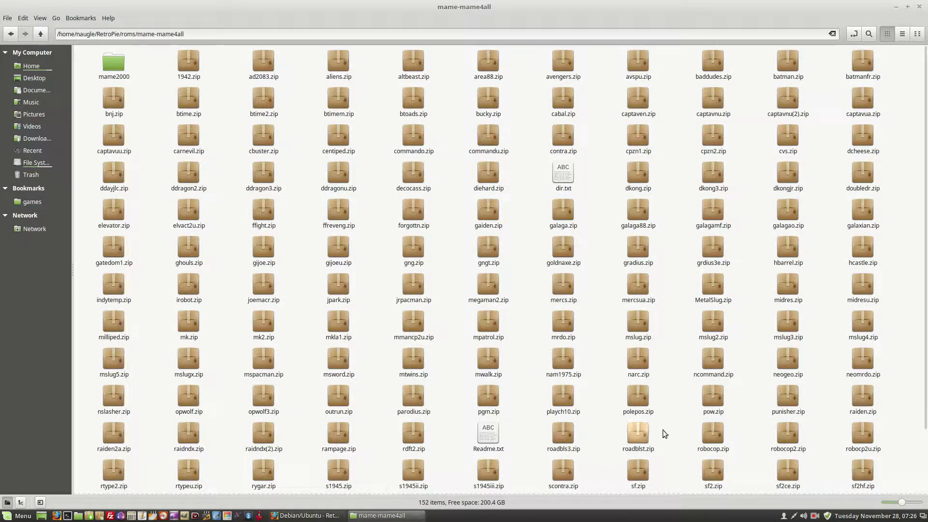
left_click(39, 39)
Go back to the home directory and open the RetroPie-Setup folder.
left_click(46, 38)
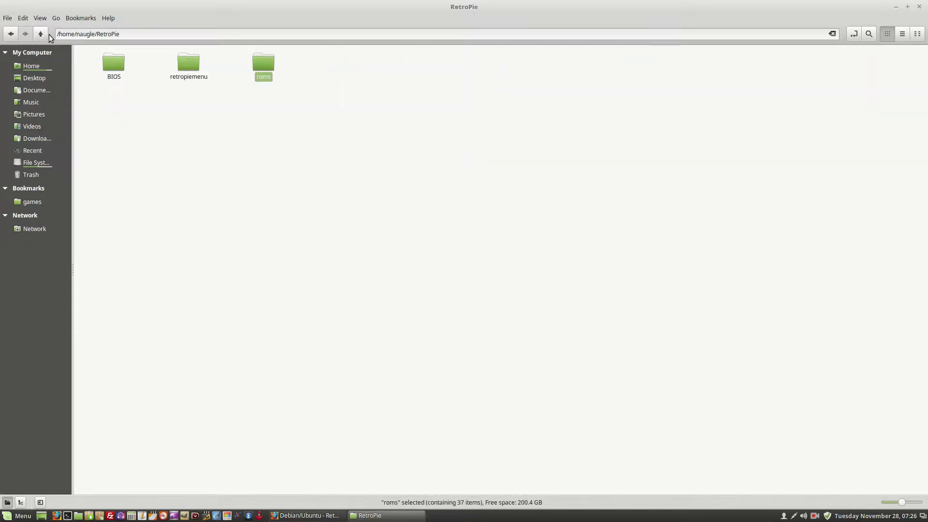
left_click(46, 35)
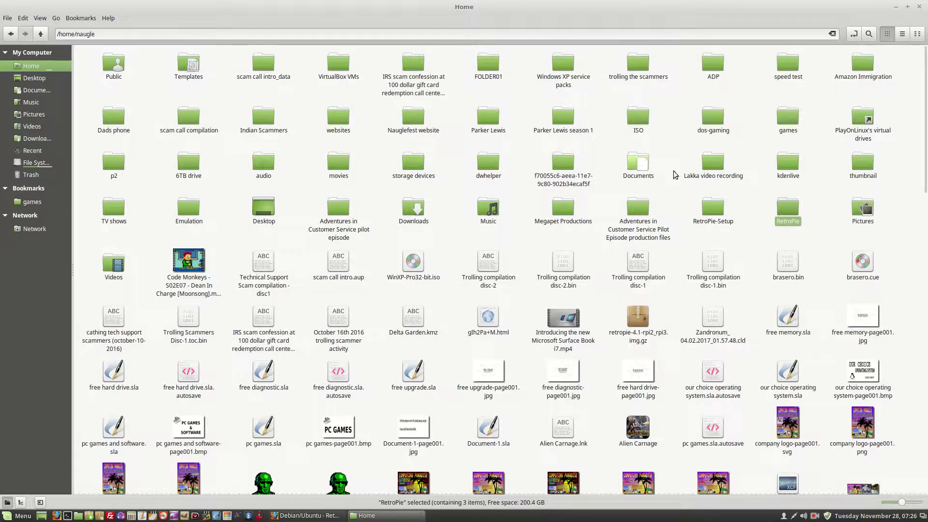
double_click(715, 211)
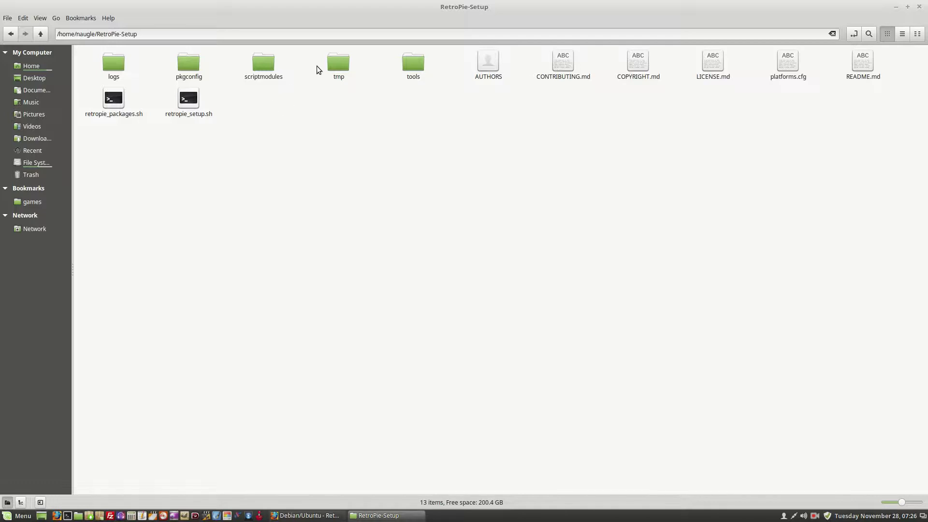
Try to run the retropie_setup.sh script in a terminal from the file manager.
right_click(188, 100)
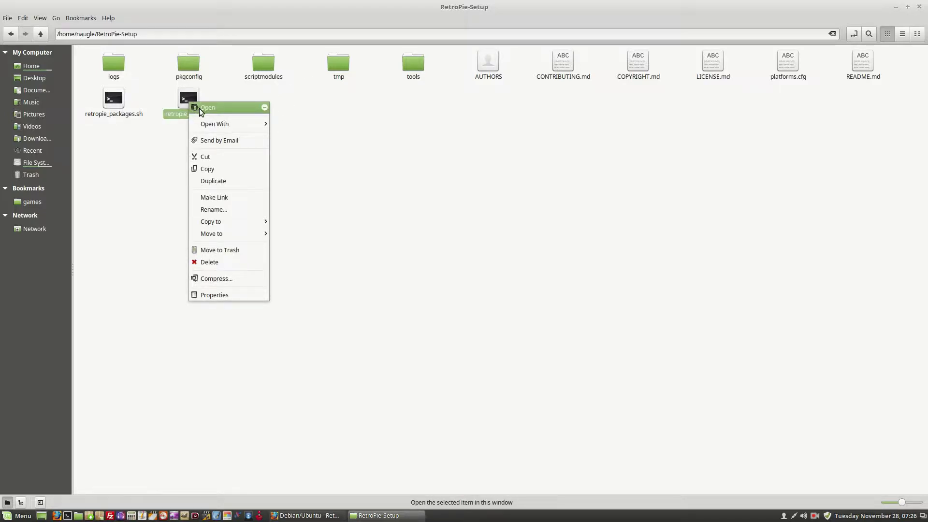
left_click(199, 108)
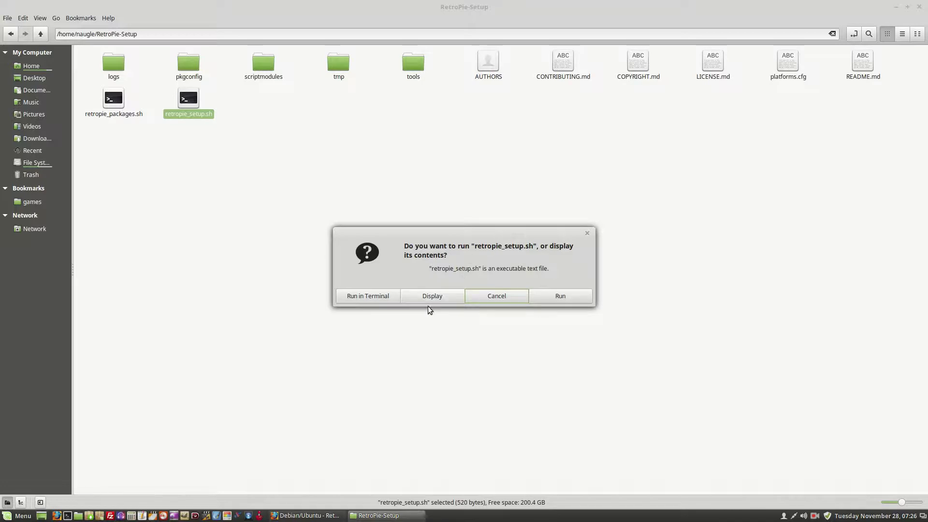
left_click(384, 297)
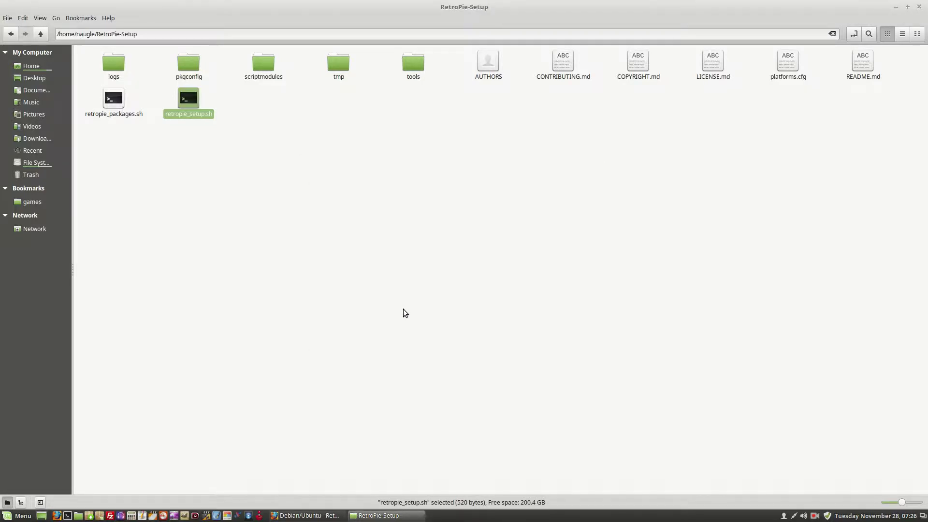
Open a terminal in the RetroPie-Setup folder, try the command retropie_setup.sh, and exit the terminal.
right_click(244, 183)
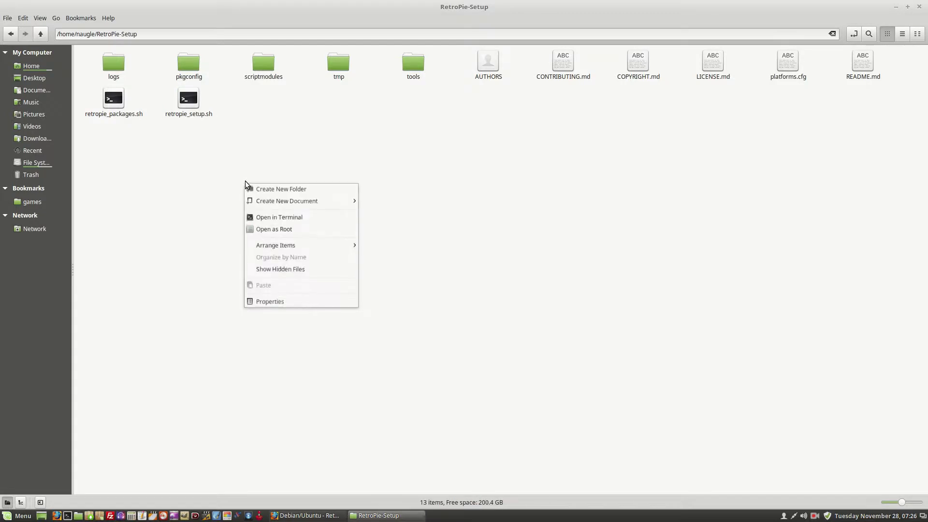
left_click(280, 217)
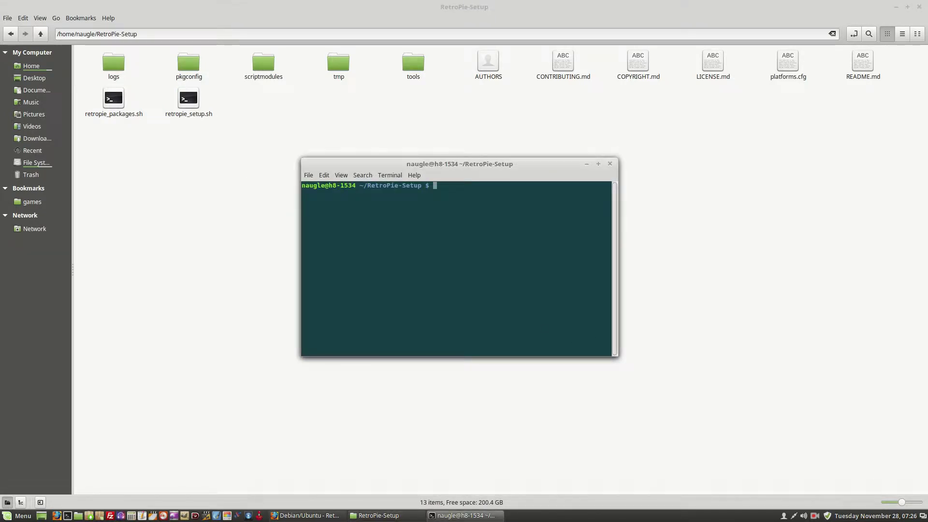
type("retr")
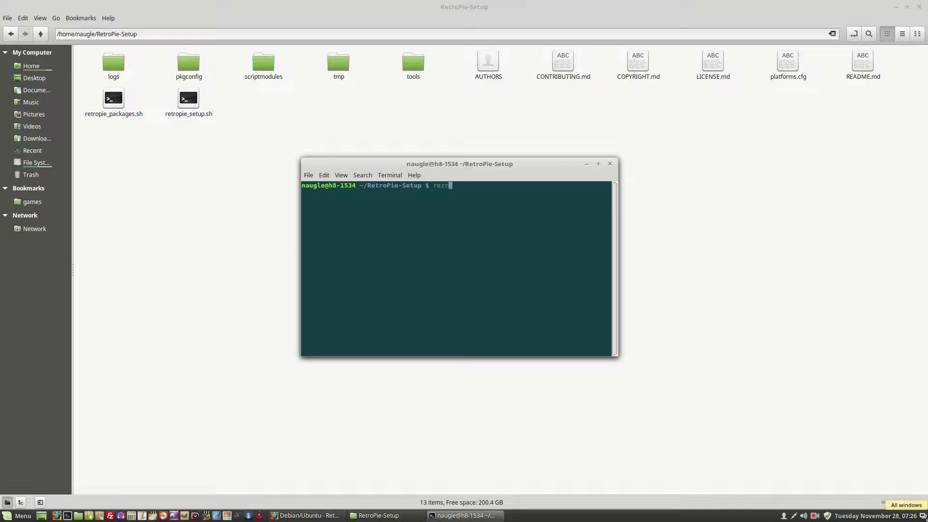
type("opie_setup.sh")
key("Return")
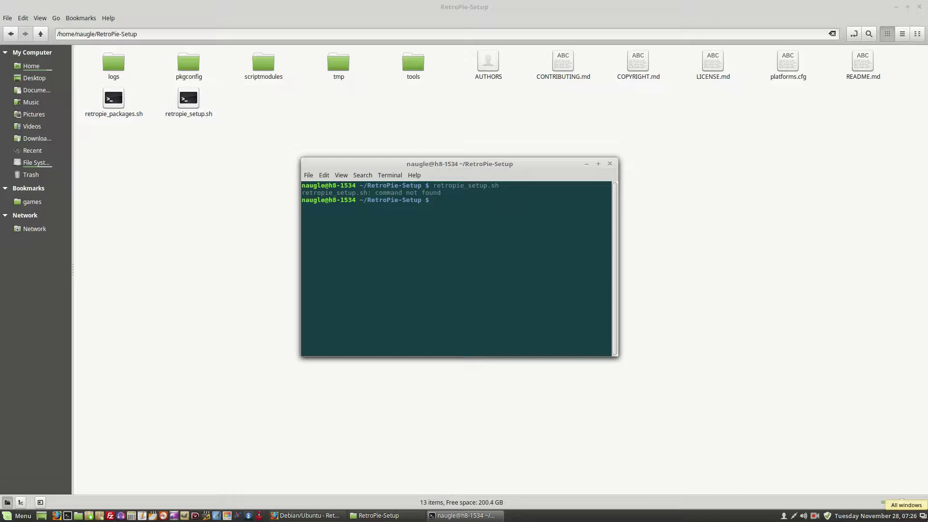
type("exit")
key("Return")
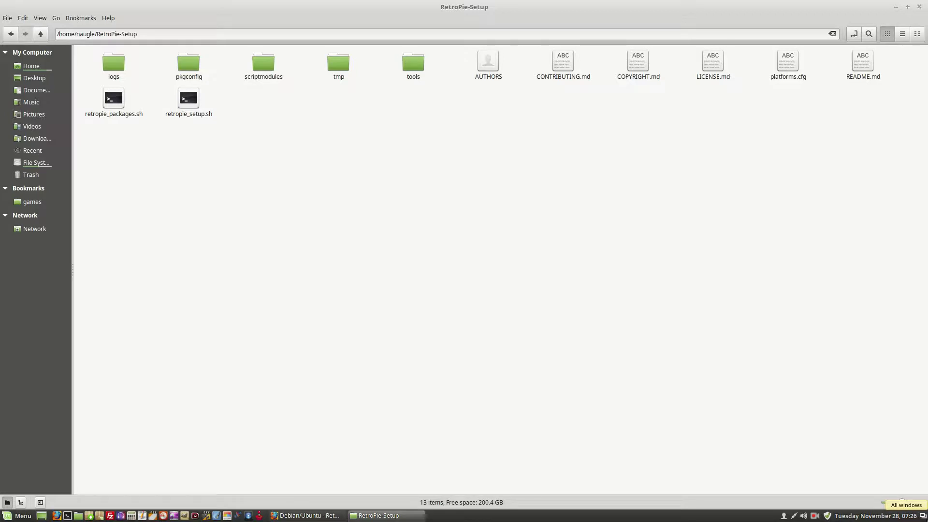
Close the file manager and launch rpie from the Games applications.
left_click(919, 6)
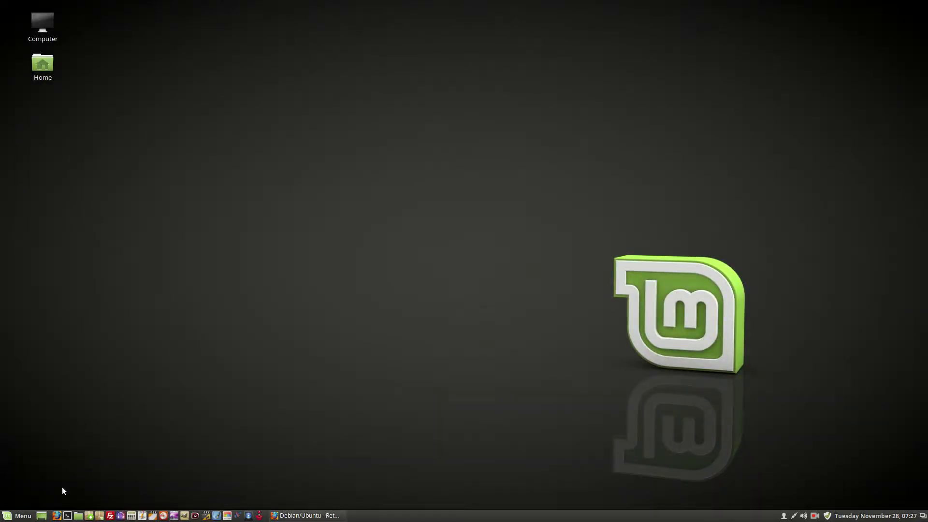
left_click(34, 515)
mouse_move(88, 294)
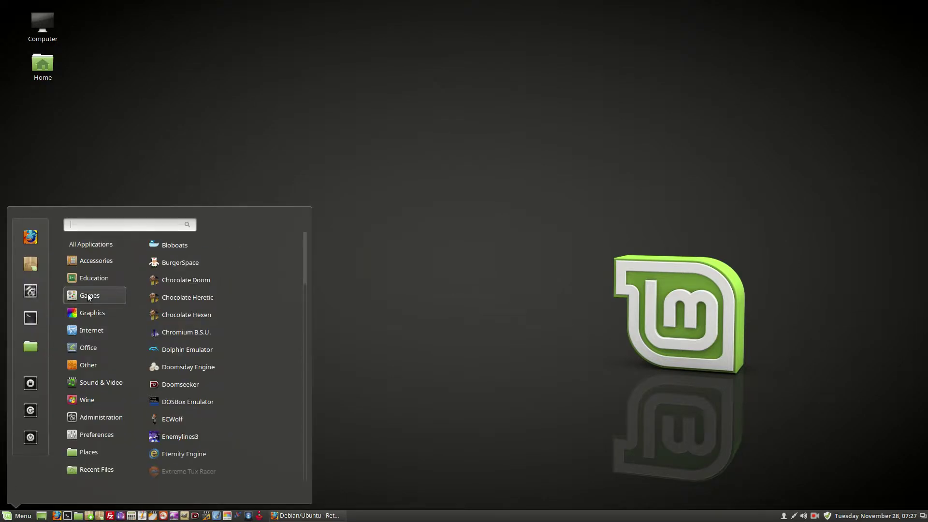
scroll(162, 323, "down", 10)
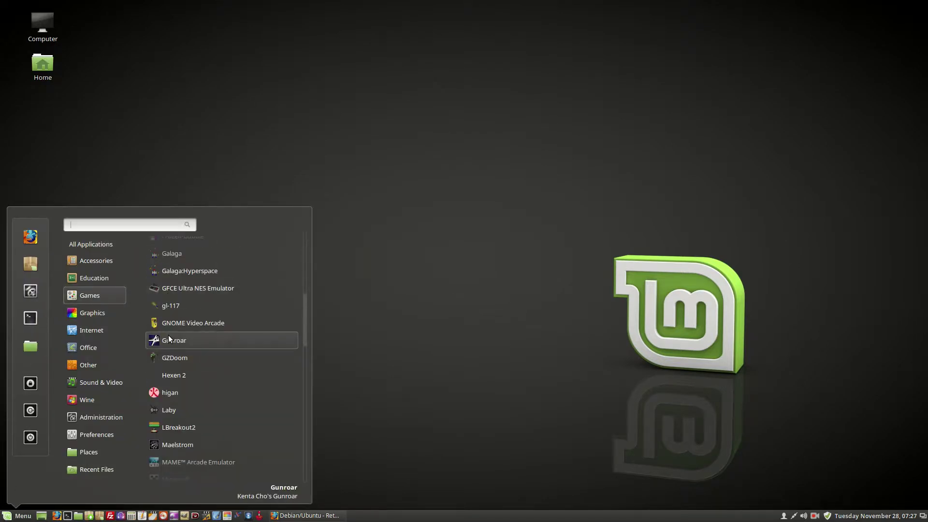
scroll(169, 341, "down", 10)
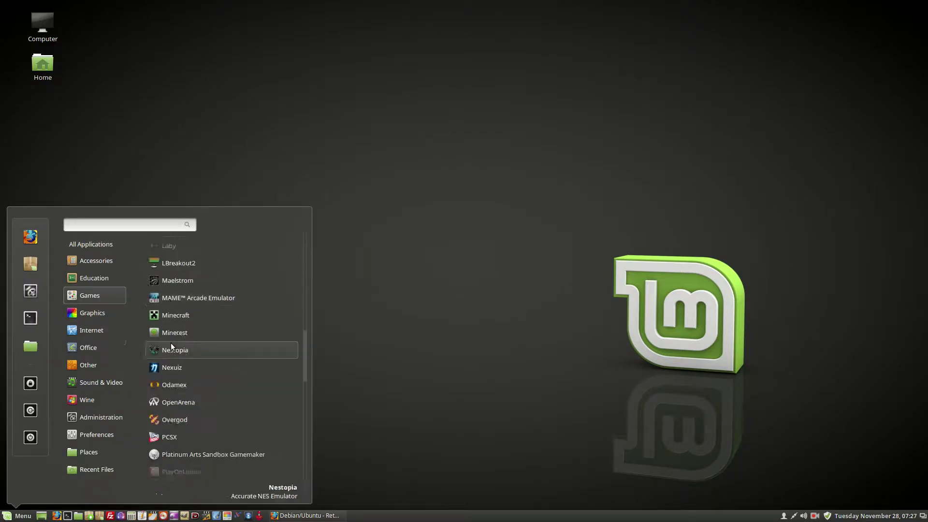
scroll(172, 349, "down", 2)
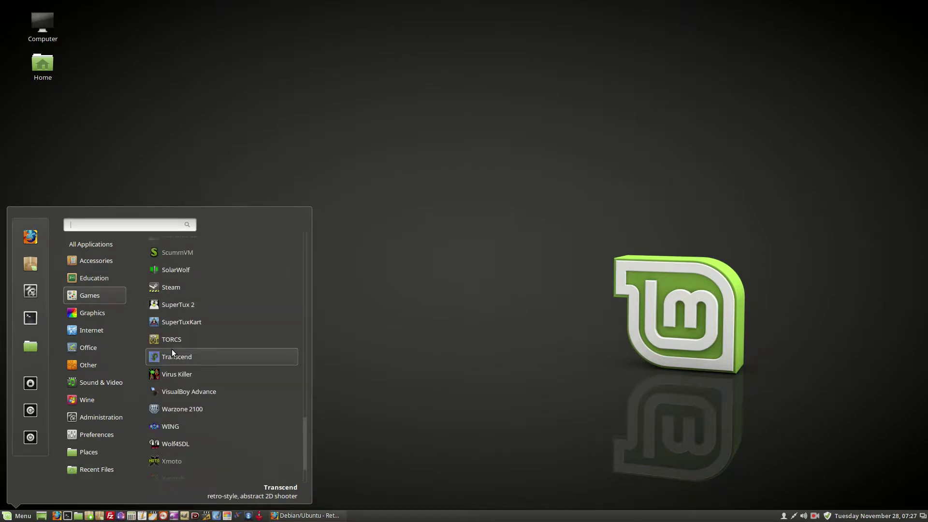
scroll(172, 349, "up", 4)
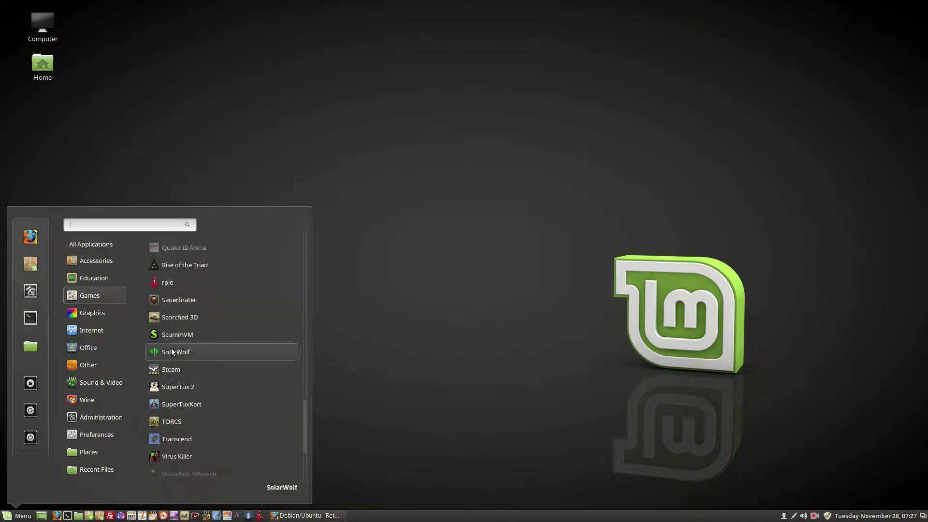
left_click(164, 285)
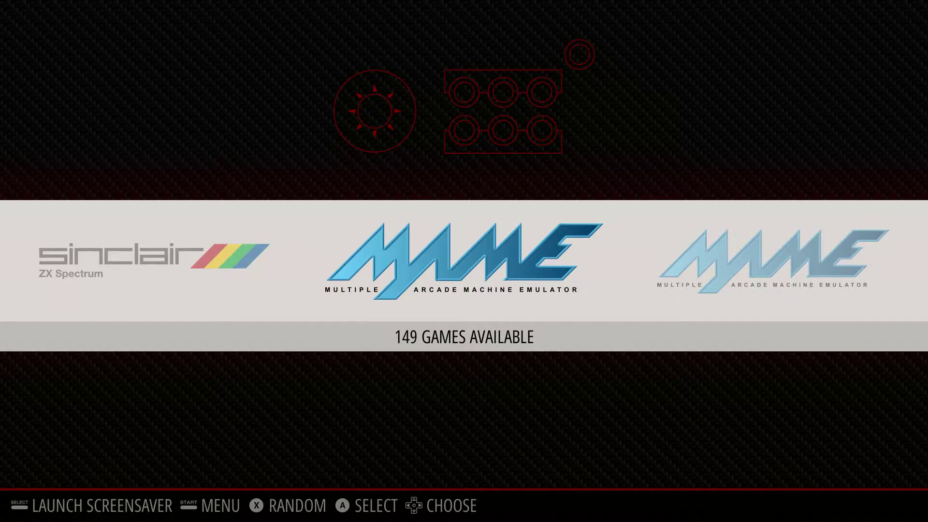
Browse the second MAME system's game list down to Bad Dudes vs. Dragonninja (US), and return to the system selection.
key("Right")
key("Right")
key("Left")
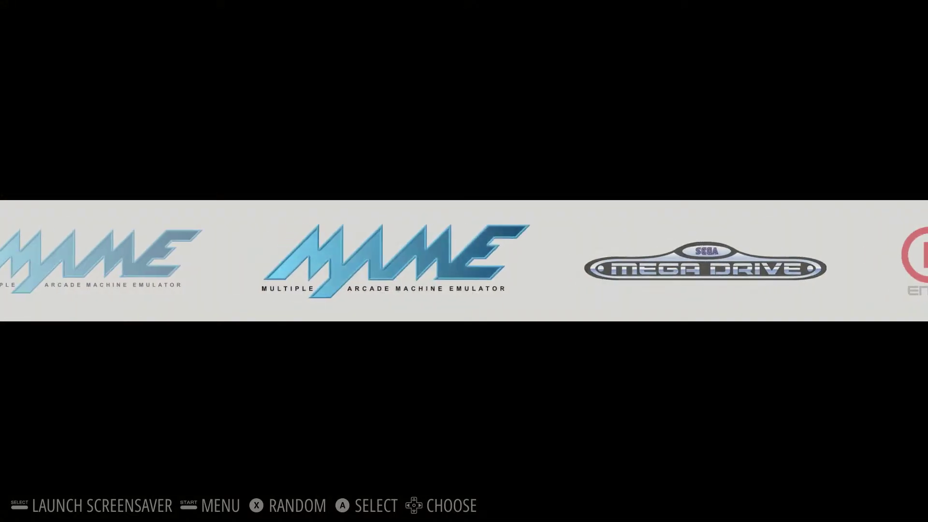
key("Return")
key("Down")
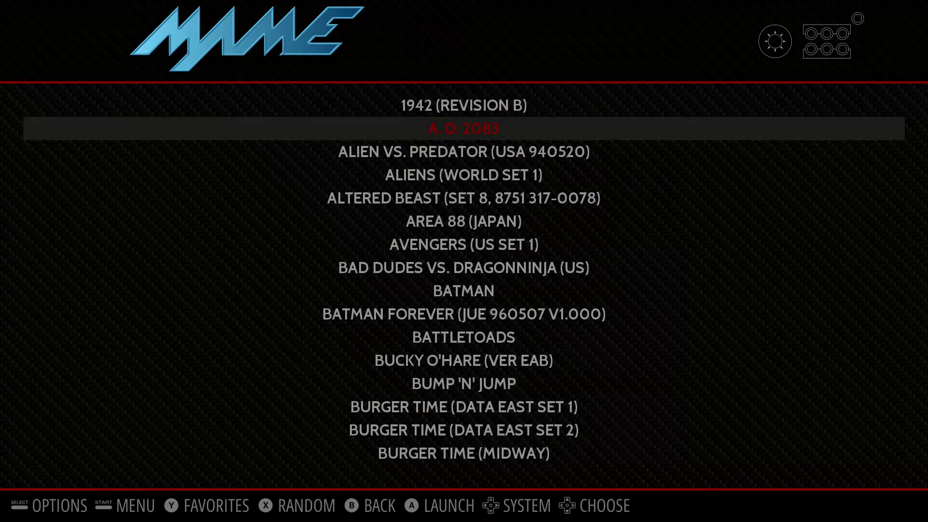
key("Down")
key("Down")
key("Down")
key("Down")
key("Down")
key("Down")
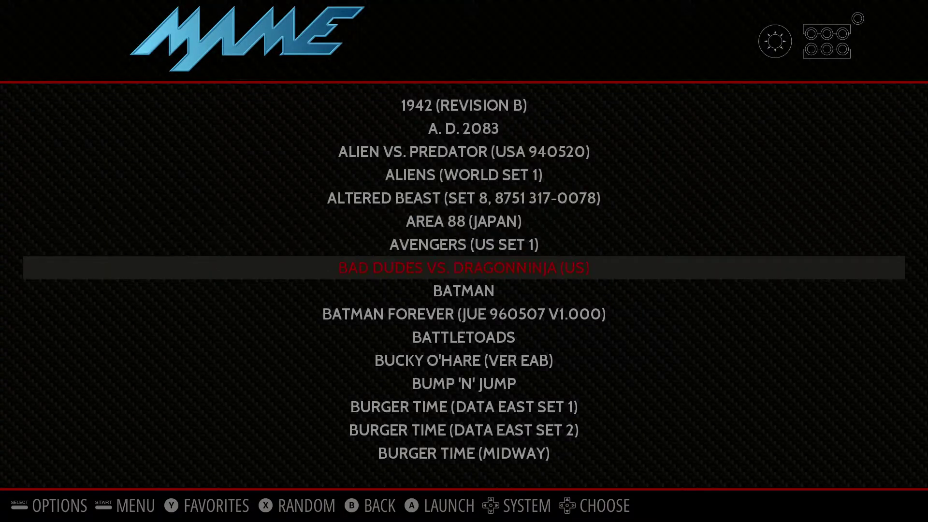
key("Escape")
Check the game list of the first MAME system and return to the system selection.
key("Left")
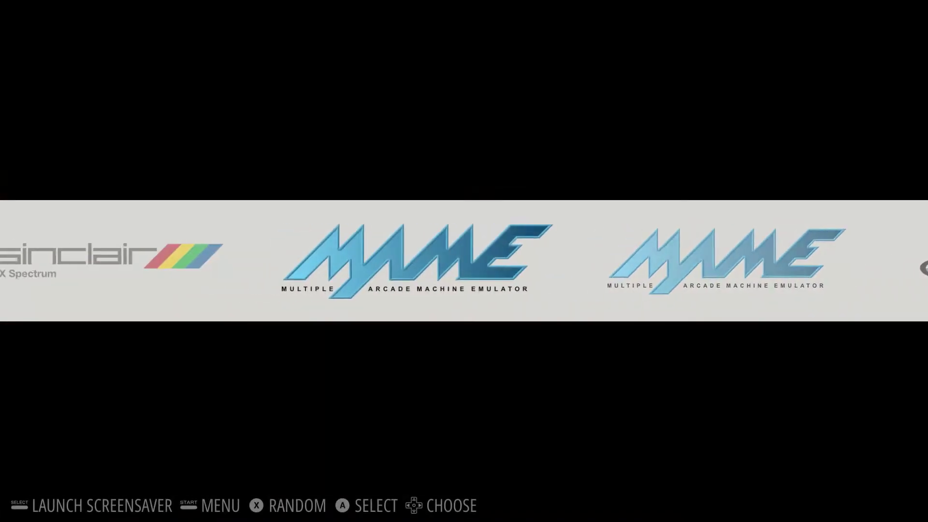
key("Return")
key("Escape")
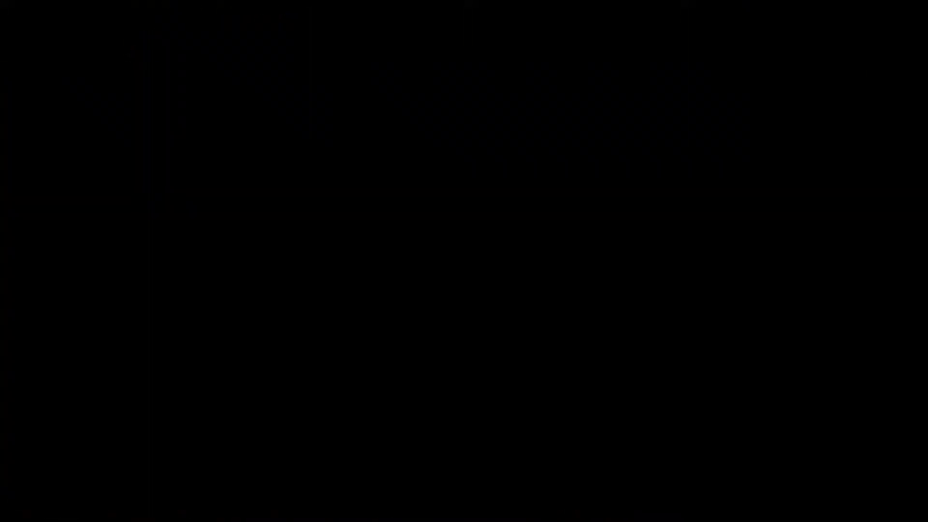
Browse the Sega Mega Drive game list down to Michael Jackson's Moonwalker, and return to the system selection.
key("Right")
key("Right")
key("Return")
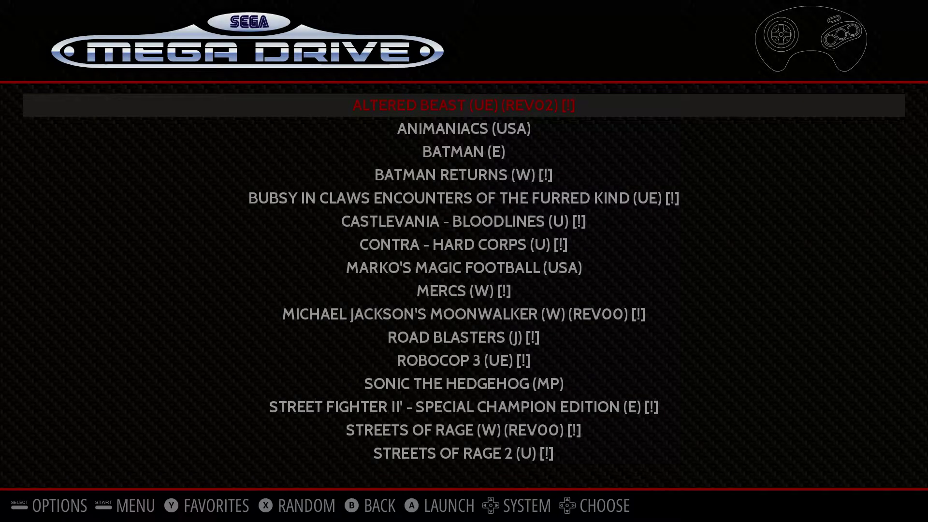
key("Down")
key("Down")
key("Down")
key("Down")
key("Down")
key("Down")
key("Down")
key("Down")
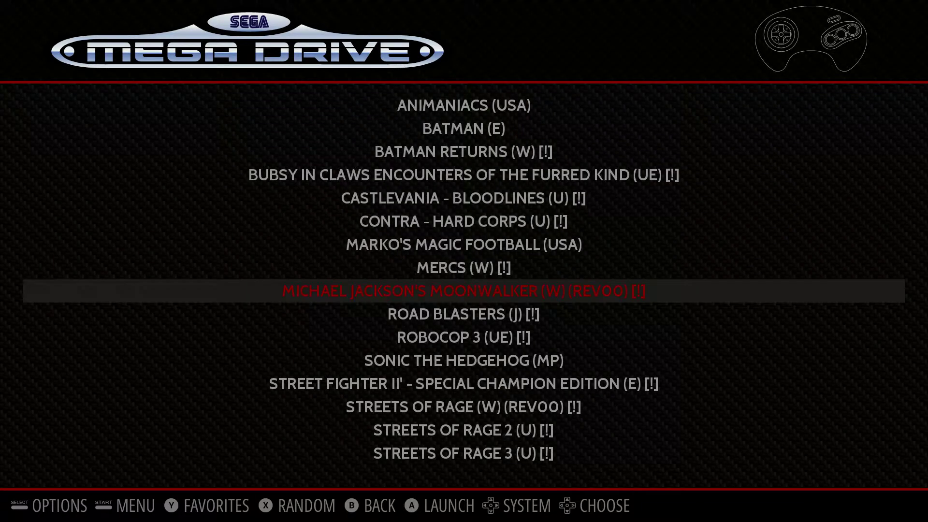
key("Escape")
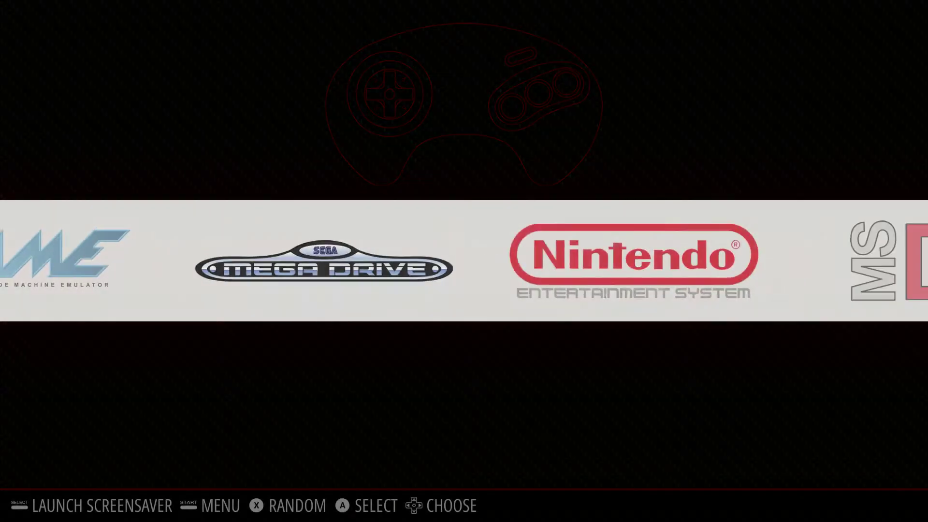
Open the Nintendo Entertainment System game list and browse its first entries.
key("Right")
key("Return")
key("Down")
key("Down")
key("Down")
key("Down")
key("Down")
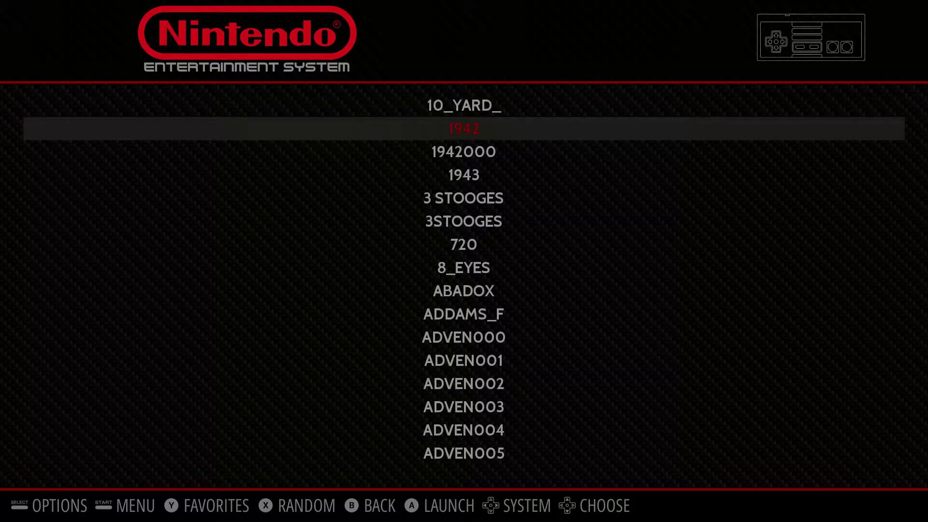
Leave the Nintendo Entertainment System list, check the MS-DOS game list, and return to the system selection.
key("Escape")
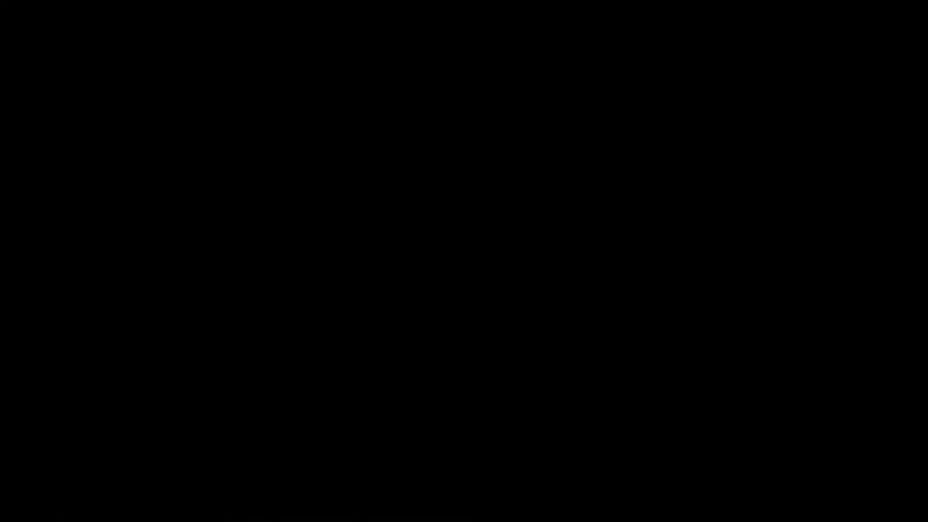
key("Right")
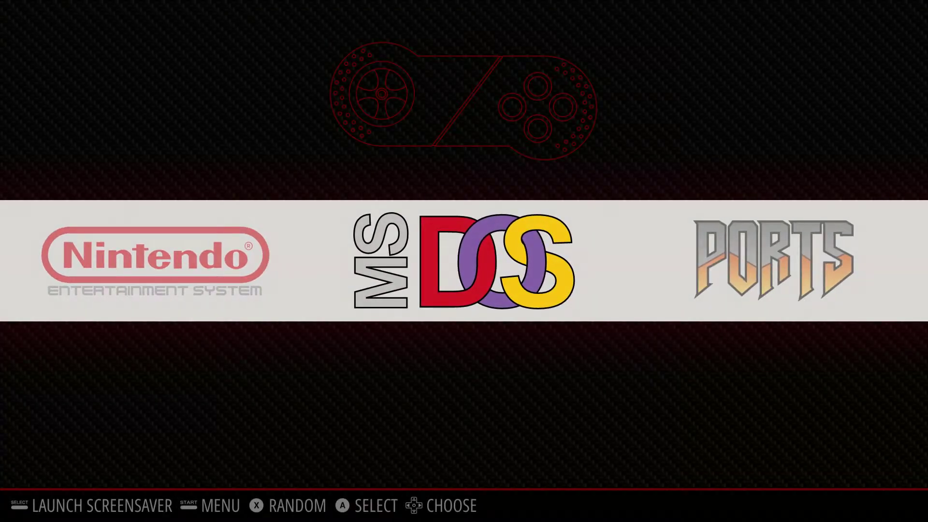
key("Return")
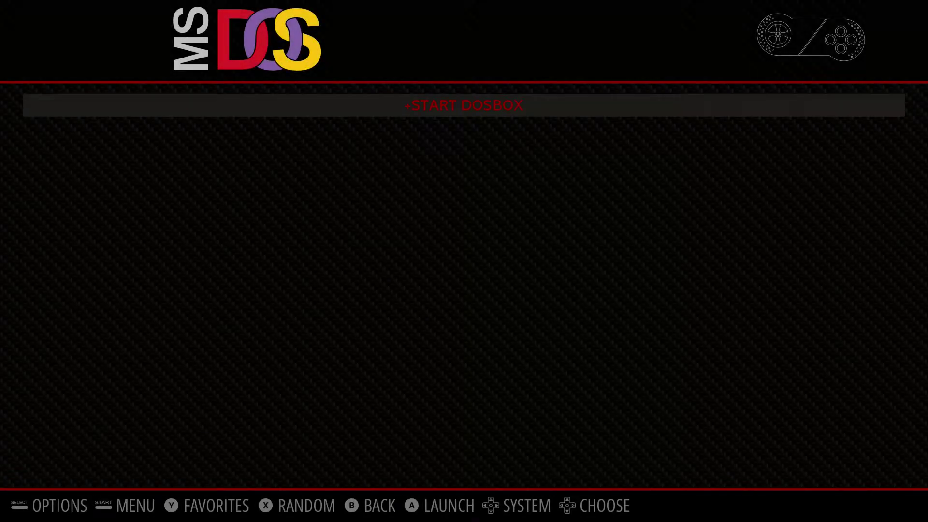
key("Escape")
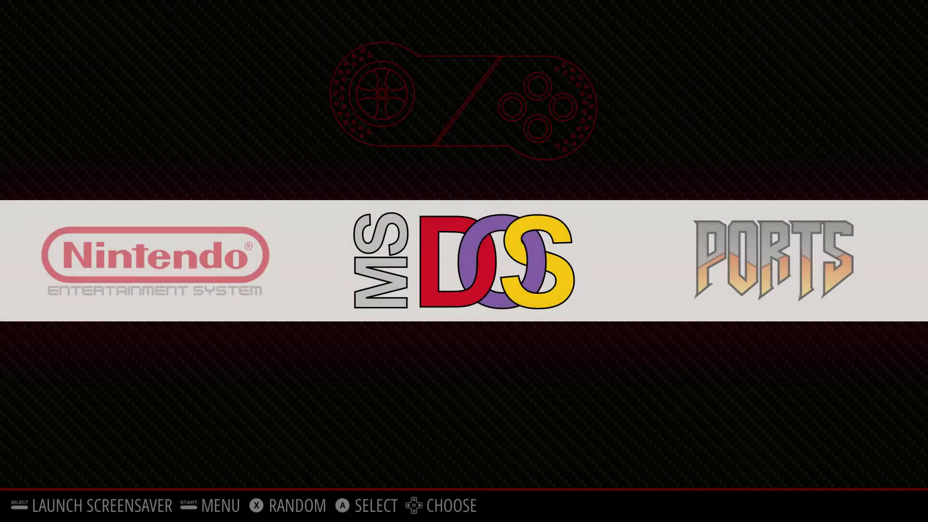
Check the ScummVM game list down to MANIAC-V2 and return to the system selection.
key("Right")
key("Right")
key("Right")
key("Return")
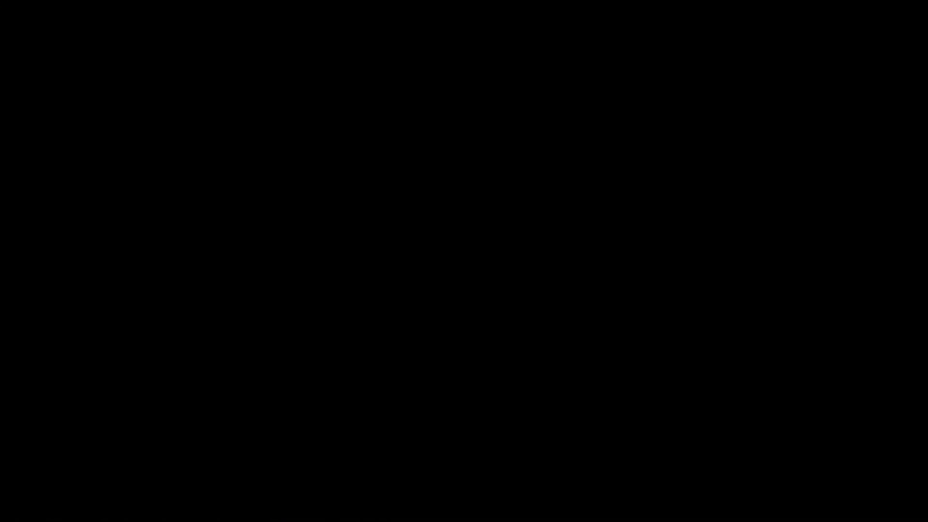
key("Down")
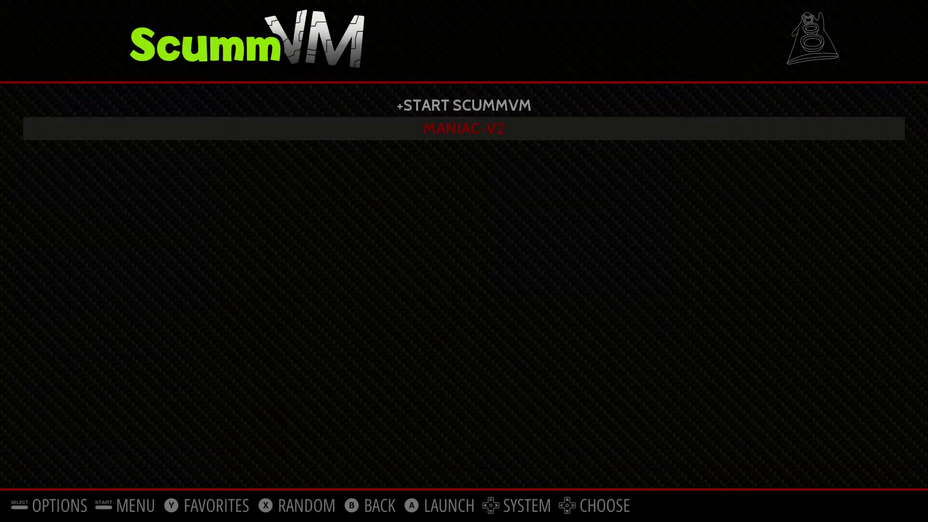
key("Escape")
Browse the first entries of the Super Nintendo game list and return to the system selection.
key("Right")
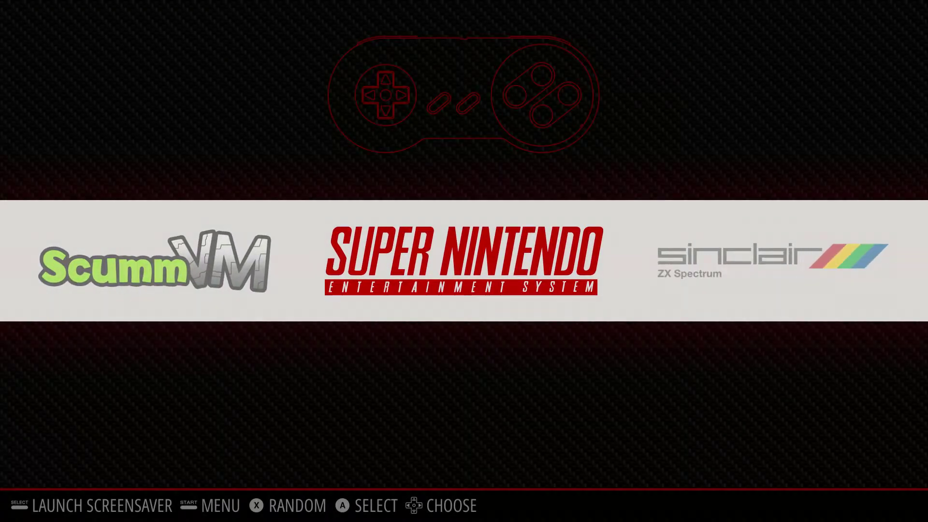
key("Return")
key("Down")
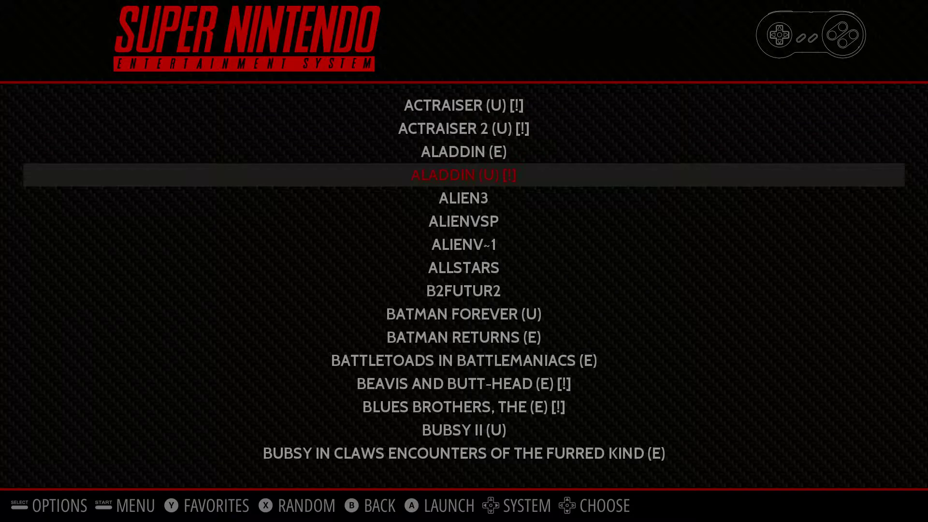
key("Down")
key("Down")
key("Down")
key("BackSpace")
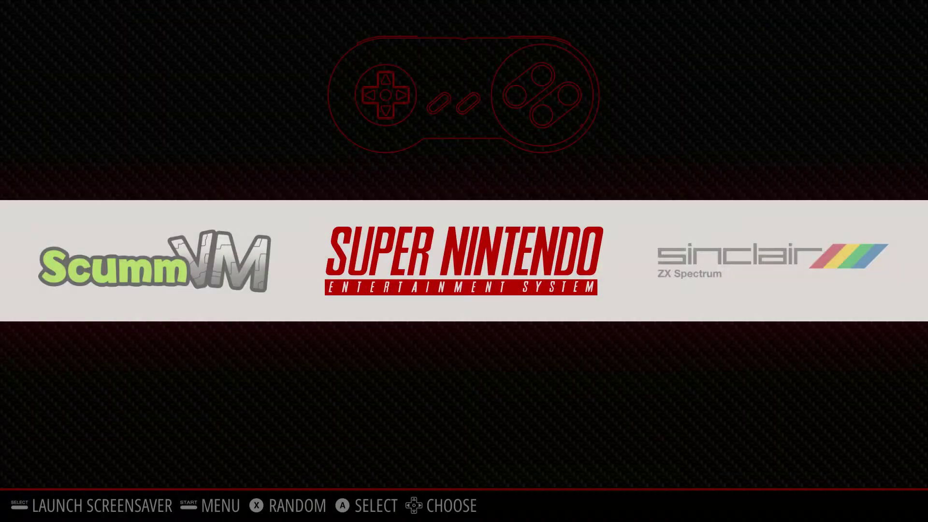
Browse the Ports game list through its entries and back up to Doom, and return to the system selection.
key("Right")
key("Right")
key("Right")
key("Right")
key("Right")
key("Right")
key("Right")
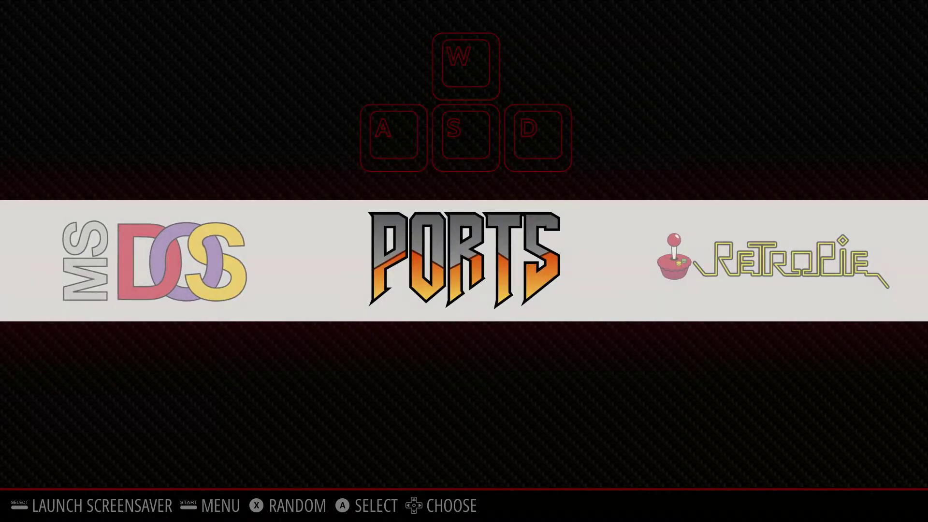
key("Return")
key("Down")
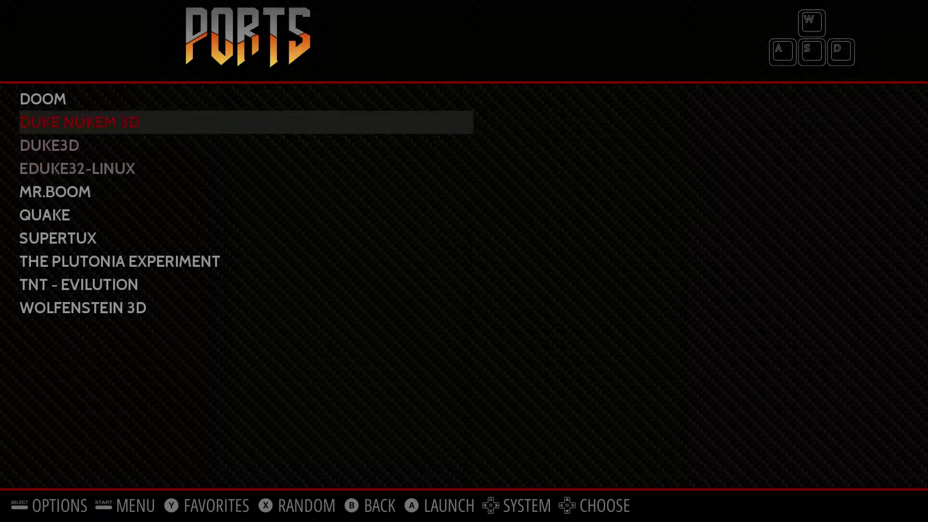
key("Down")
key("Down")
key("Down")
key("Down")
key("Down")
key("Down")
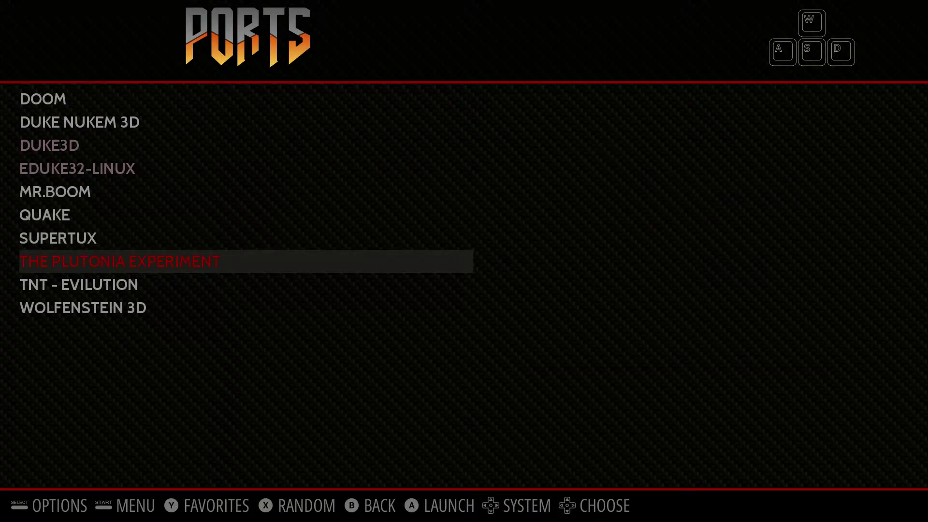
key("Down")
key("Down")
key("Up")
key("Up")
key("Up")
key("Up")
key("Up")
key("Up")
key("Up")
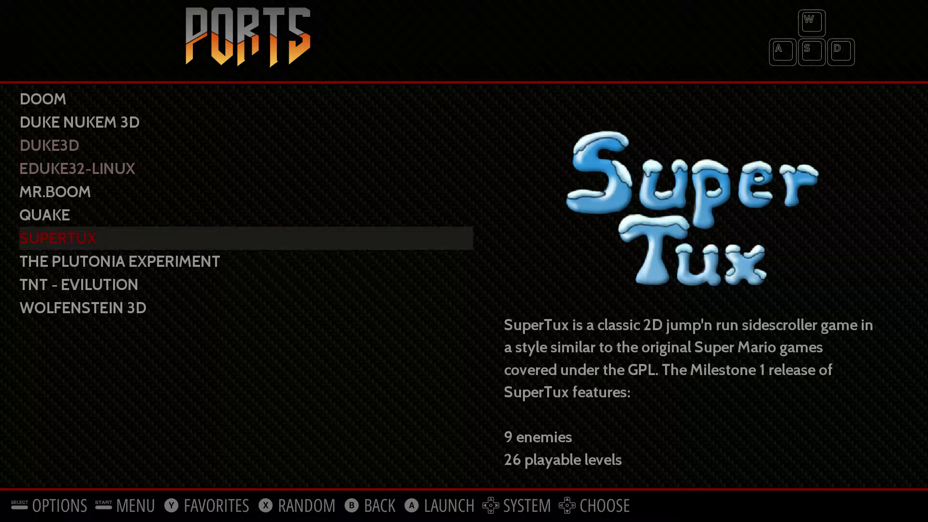
key("Up")
key("Up")
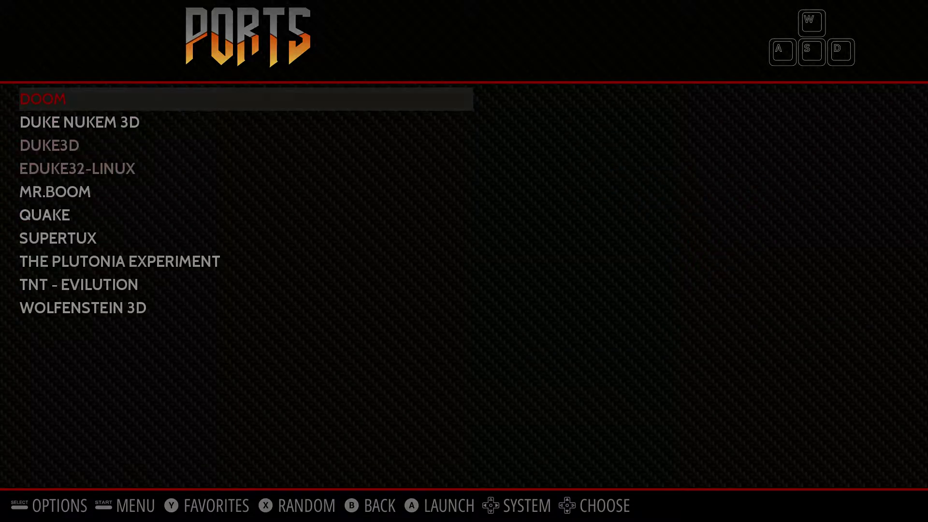
key("Escape")
Launch RetroPie Setup from the RetroPie system's entries and enter the sudo password to start the setup script.
key("Right")
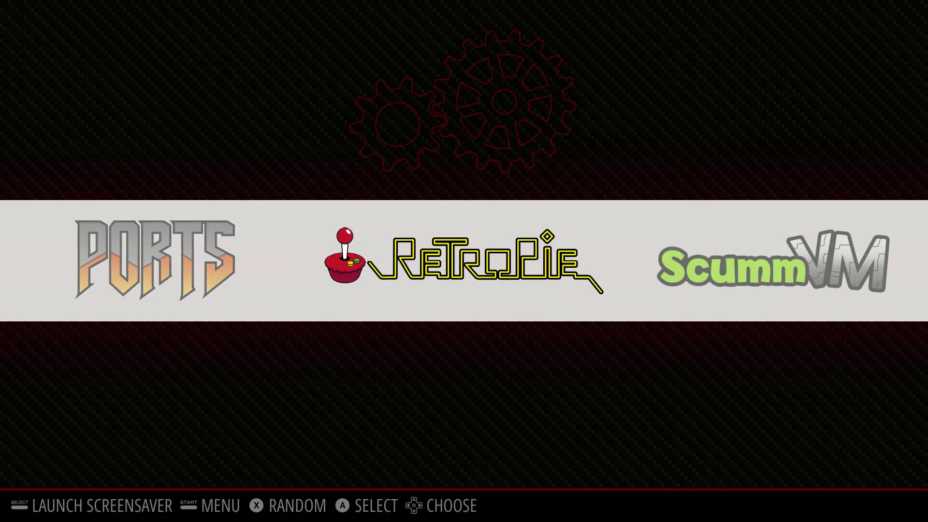
key("Return")
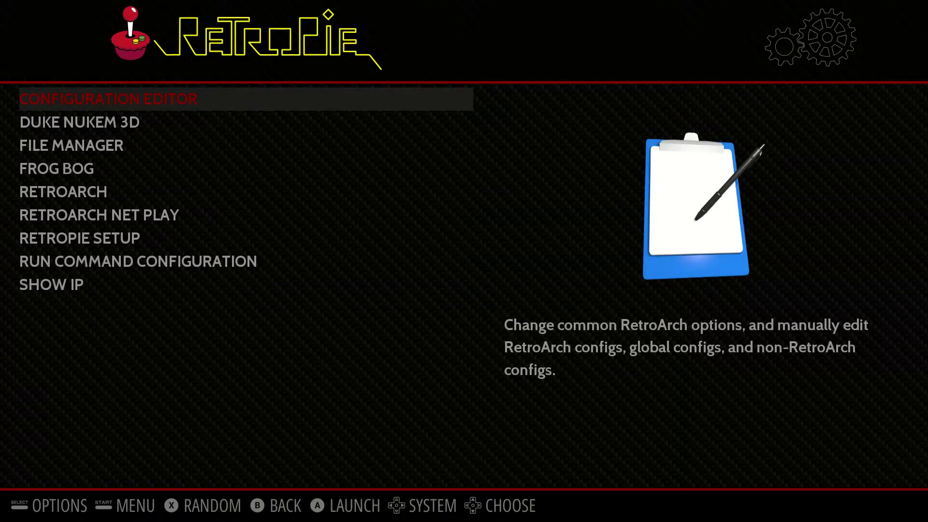
key("Down")
key("Down")
key("Down")
key("Down")
key("Down")
key("Down")
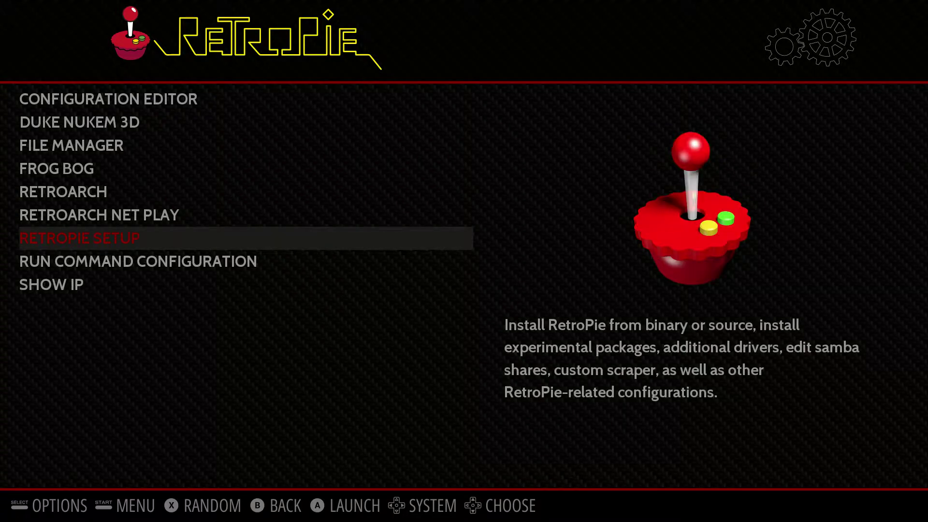
key("Return")
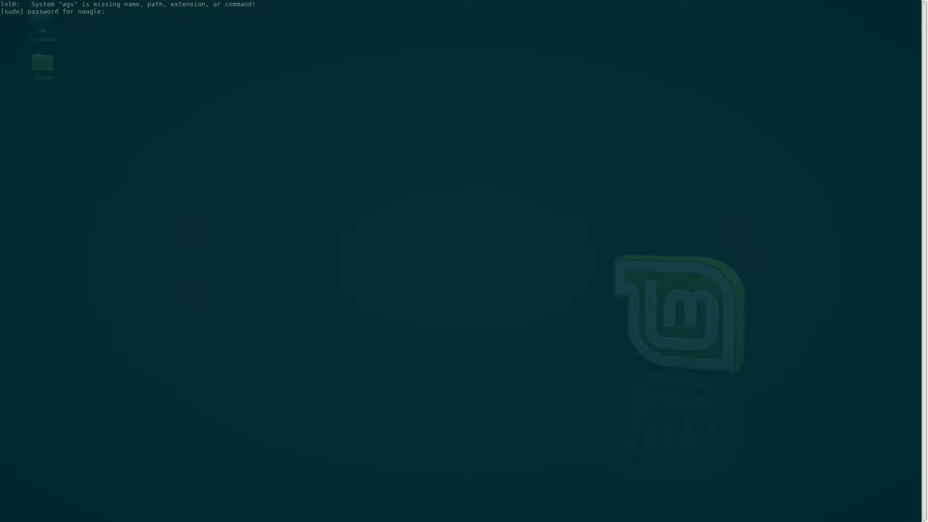
key("Return")
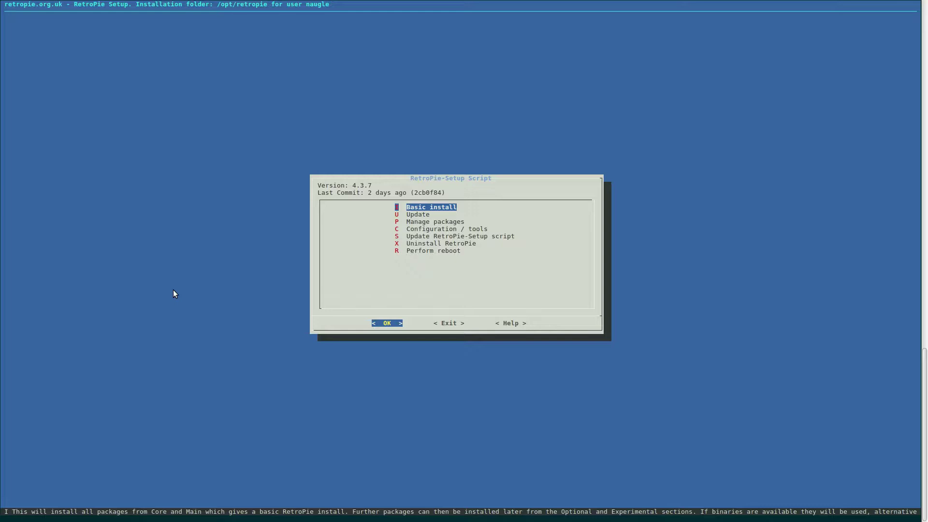
Open the list of optional packages in the setup script's package management.
left_click(452, 223)
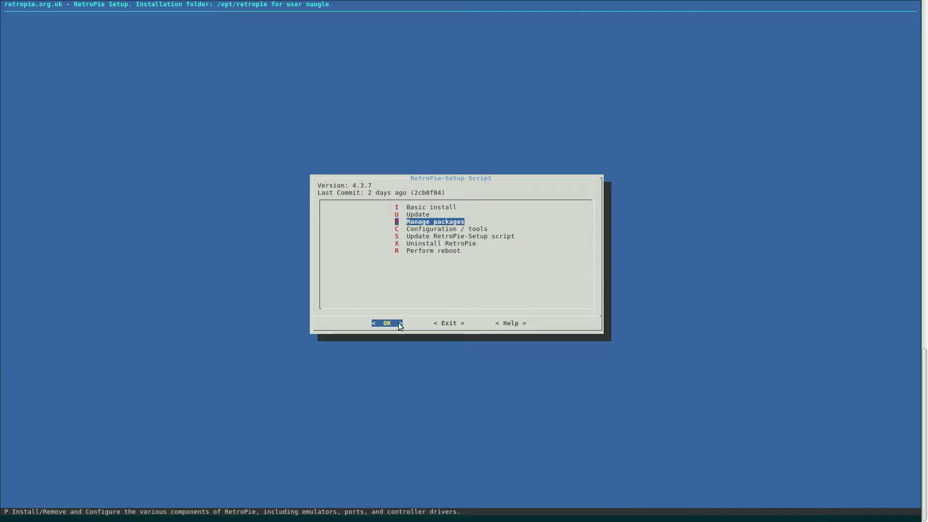
left_click(381, 324)
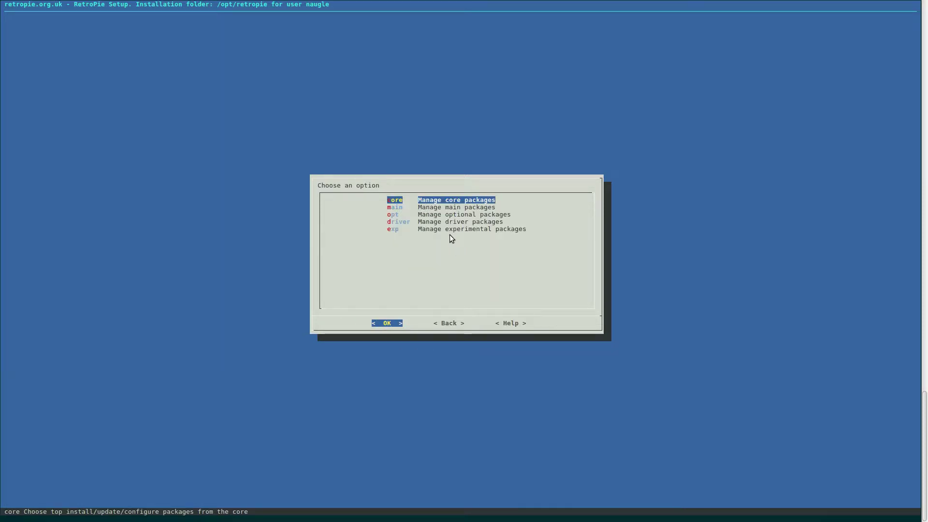
left_click(445, 215)
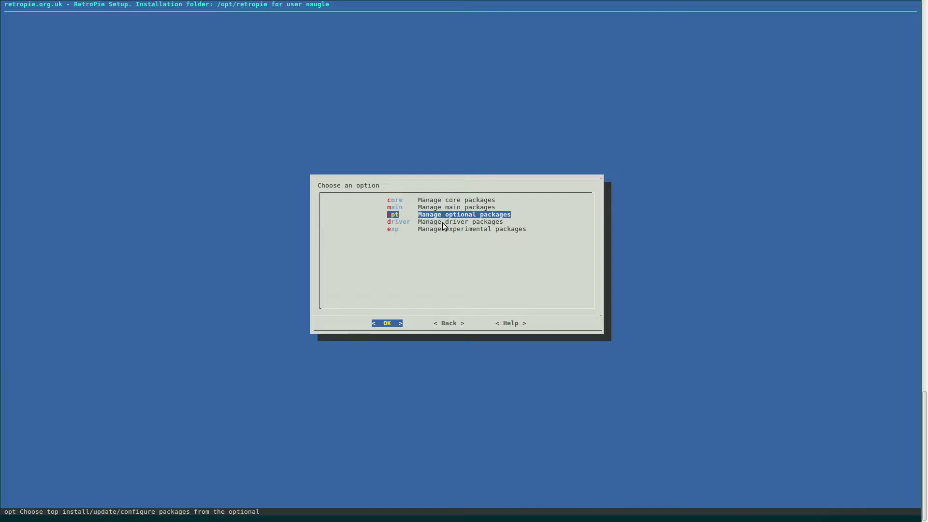
left_click(389, 321)
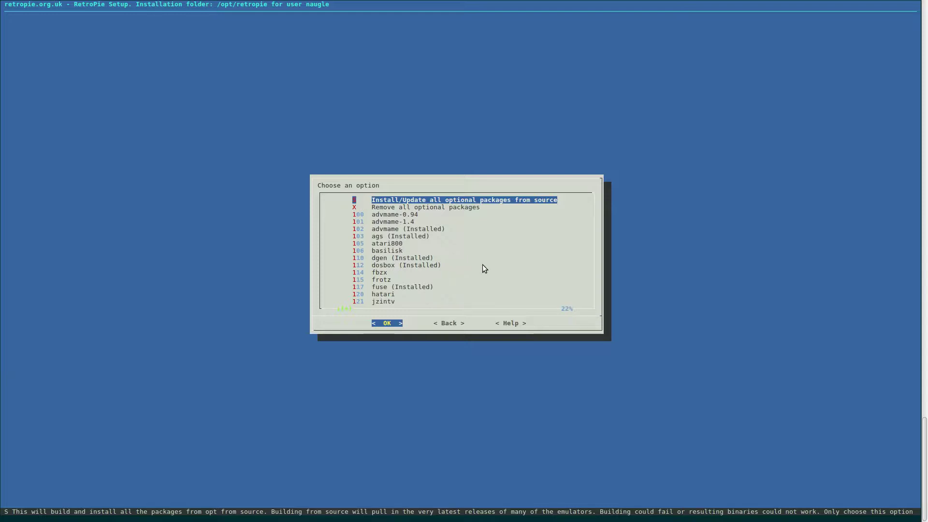
Look through the optional emulator packages down past openmsx, and go back up to the start of the list.
key("Down")
key("Down")
key("Down")
key("Down")
key("Down")
key("Down")
key("Down")
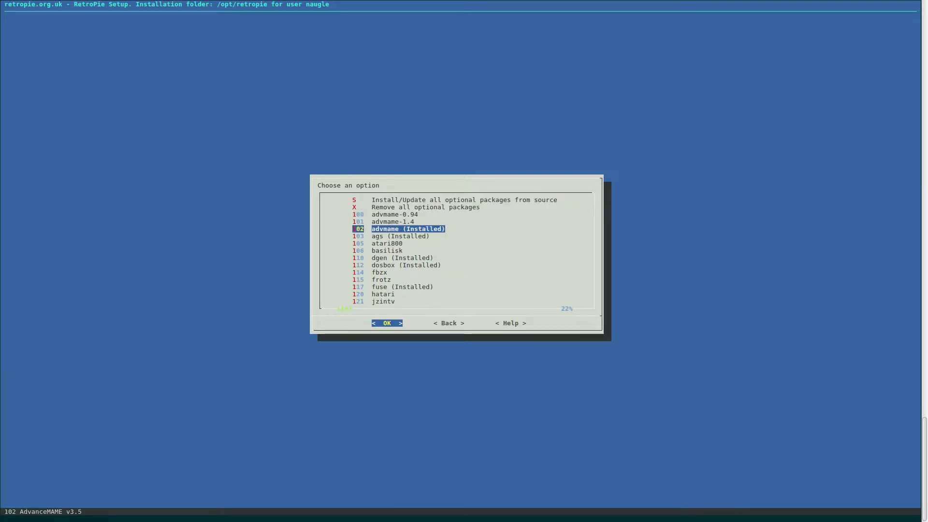
key("Down")
key("Down")
key("Down")
key("Down")
key("Down")
key("Down")
key("Down")
key("Down")
key("Down")
key("Down")
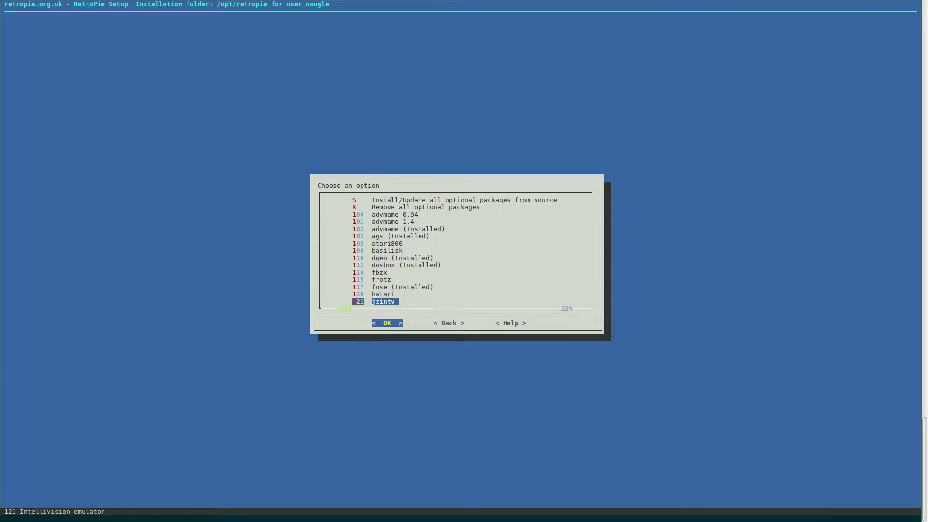
key("Down")
key("Up")
key("Up")
key("Up")
key("Up")
key("Up")
key("Up")
key("Up")
key("Up")
key("Up")
key("Up")
key("Up")
key("Up")
key("Up")
key("Up")
key("Up")
key("Up")
key("Up")
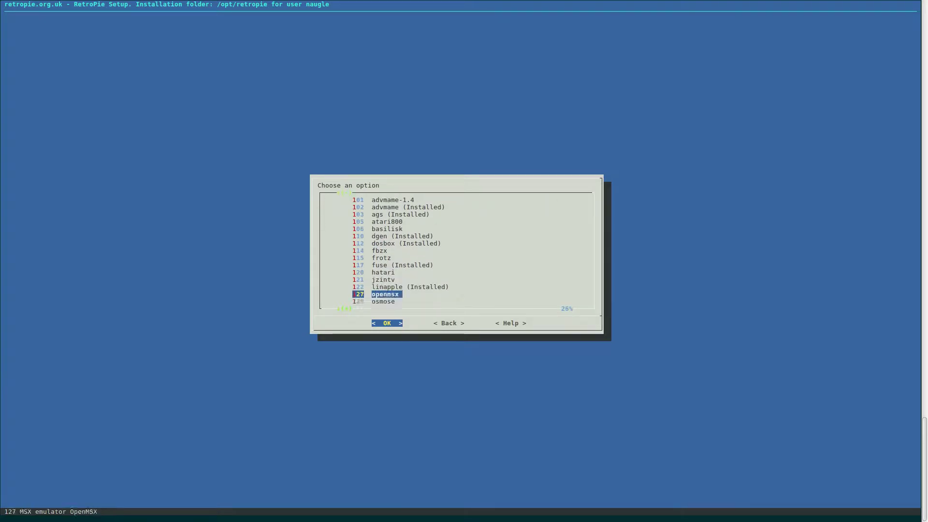
key("Down")
key("Down")
key("Down")
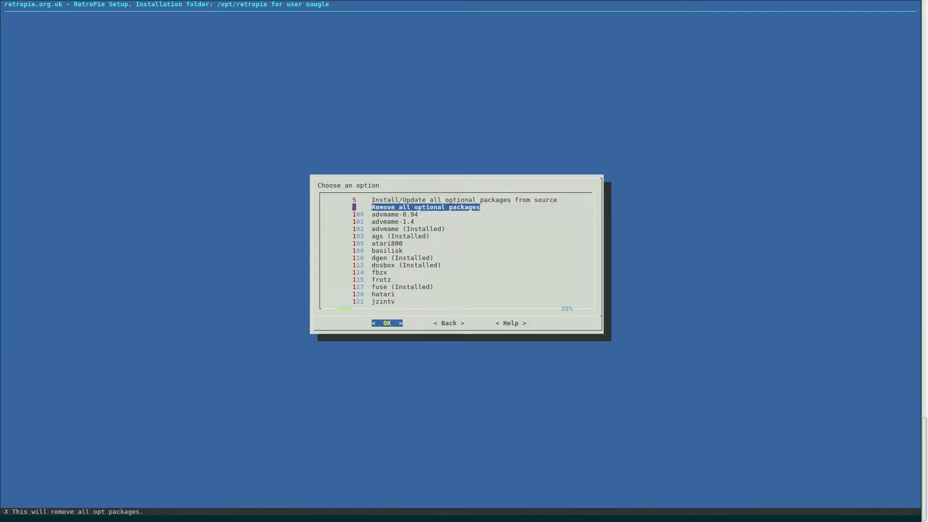
Examine which optional packages are installed, moving through the list from advmame down to scummvm.
key("Down")
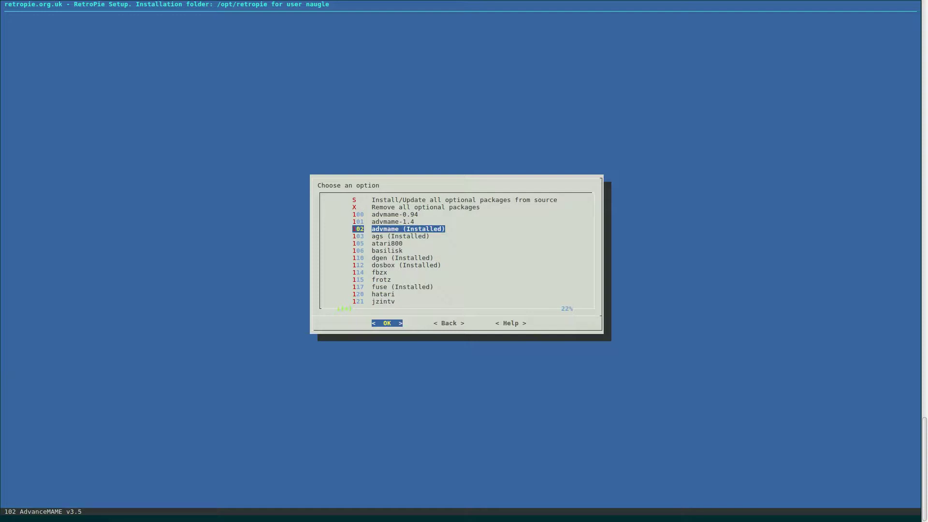
key("Down")
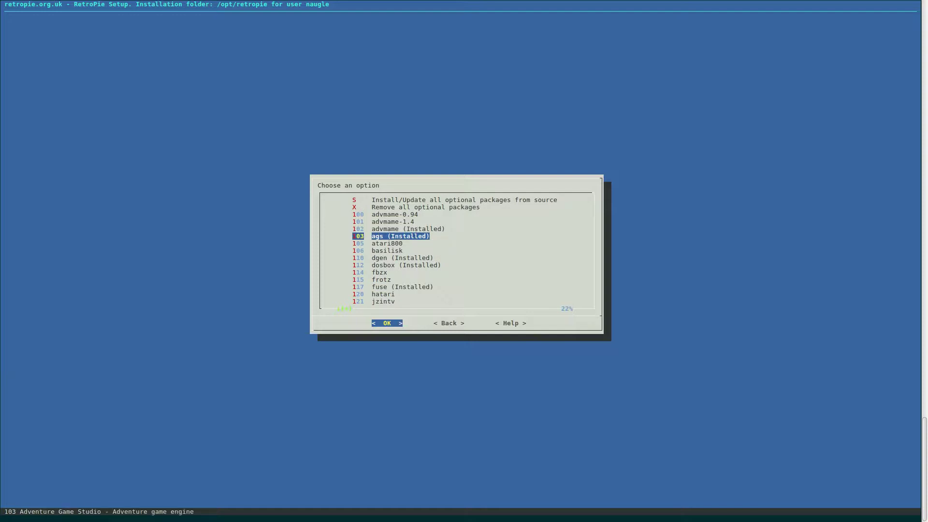
key("Down")
key("Down")
key("Down")
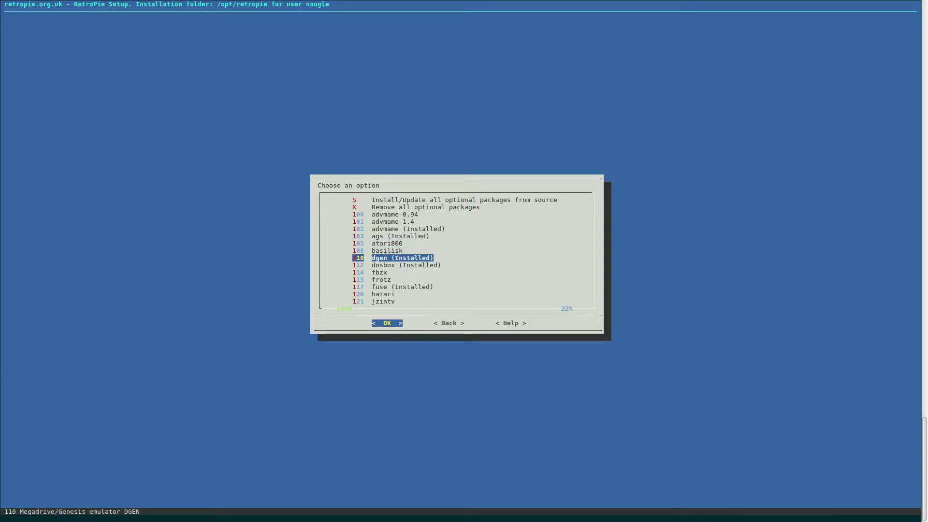
key("Down")
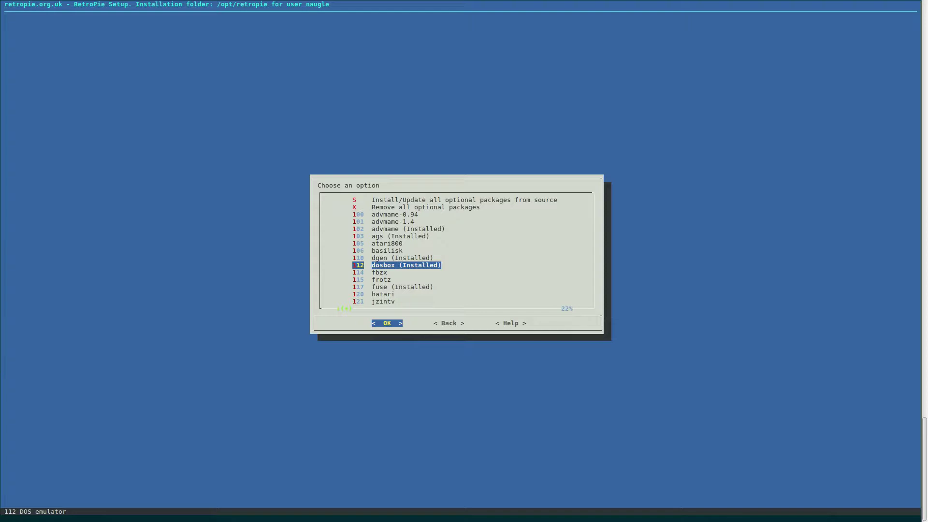
key("Down")
key("Down")
key("Down")
key("Down")
key("Down")
key("Down")
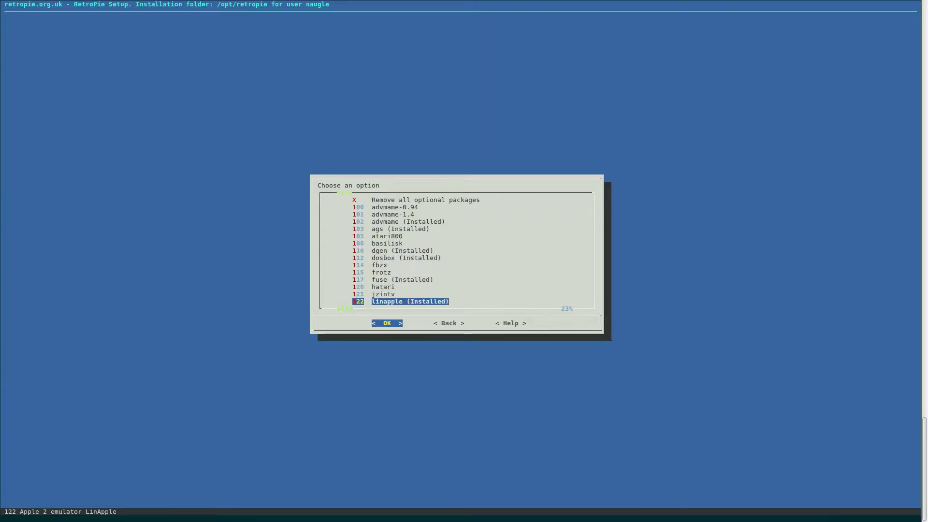
key("Down")
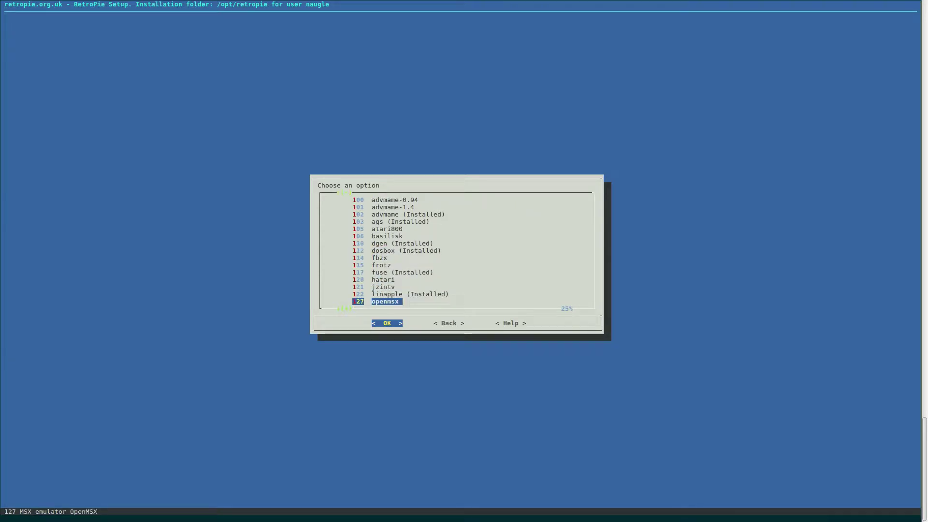
key("Up")
key("Down")
key("Down")
key("Down")
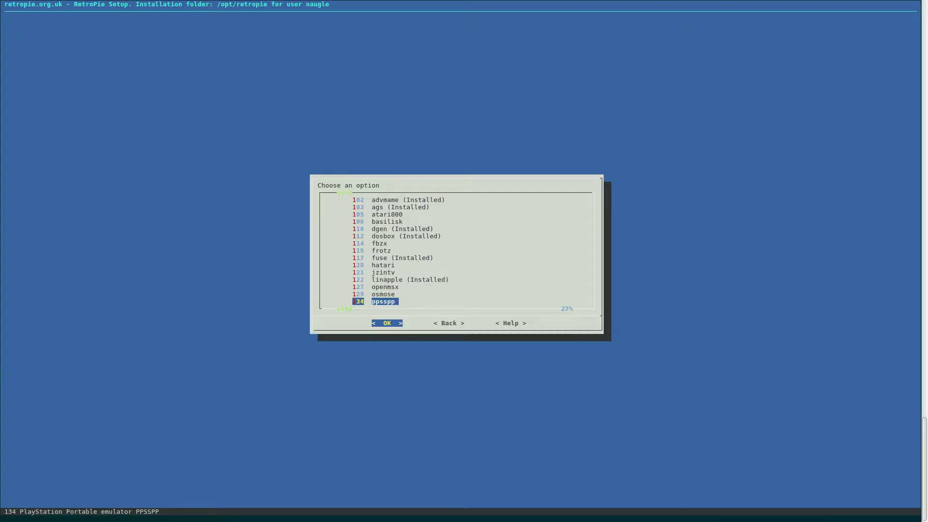
key("Down")
key("Down")
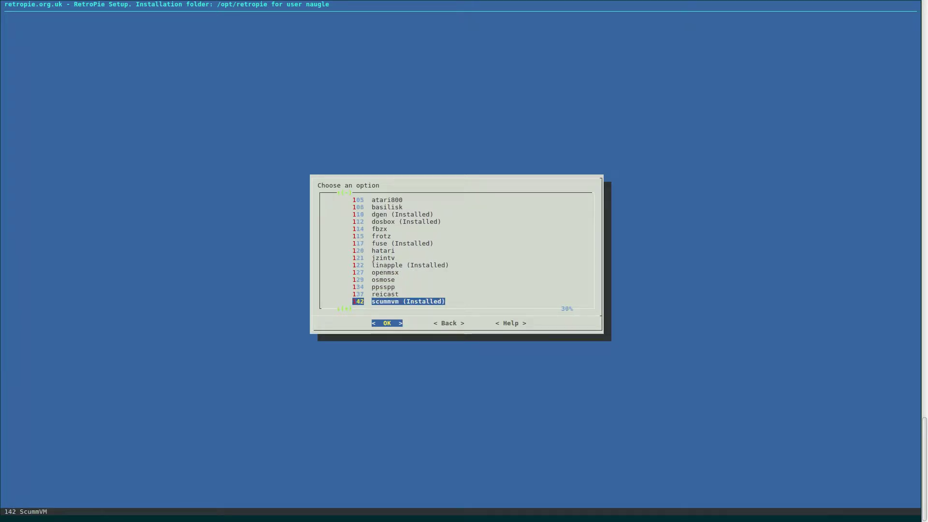
Examine the optional emulator packages from scummvm down to lr-beetle-wswan, including the vice, xroar and zesarux entries.
key("Down")
key("Down")
key("Down")
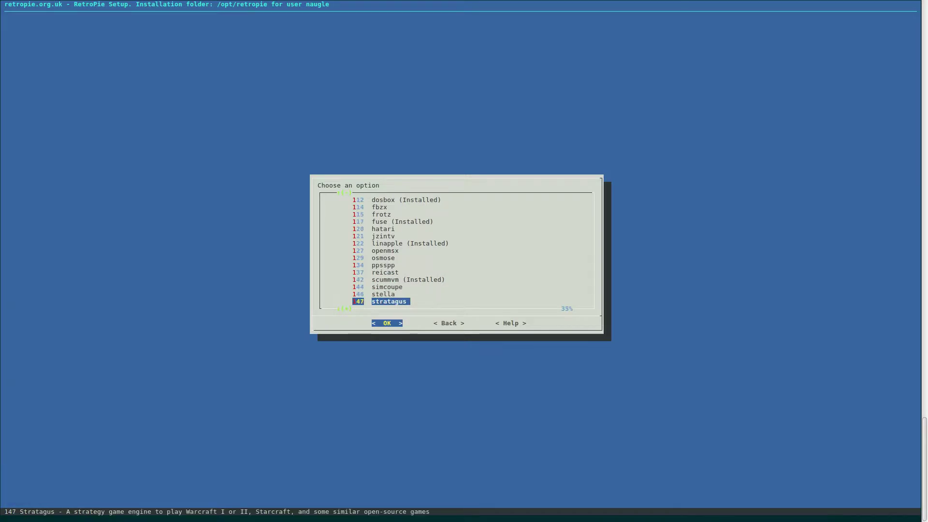
key("Up")
key("Down")
key("Down")
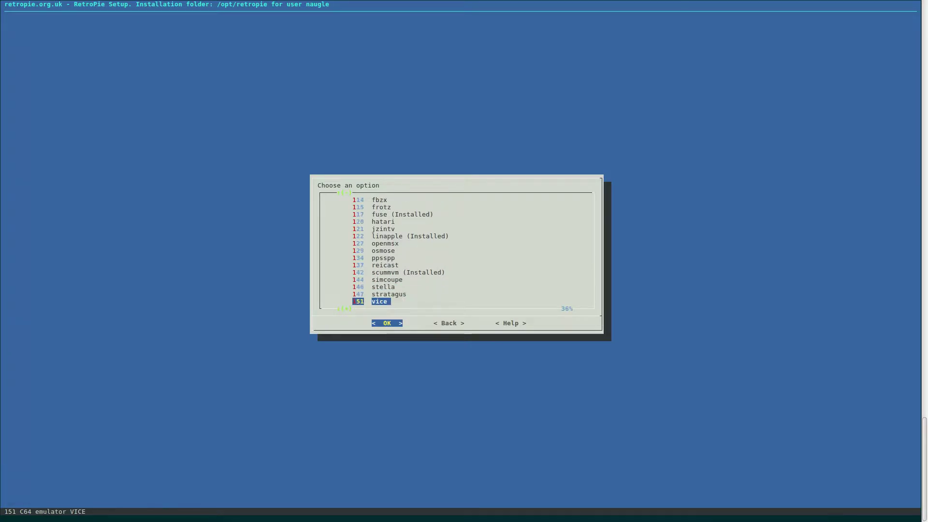
key("Down")
key("Up")
key("Down")
key("Down")
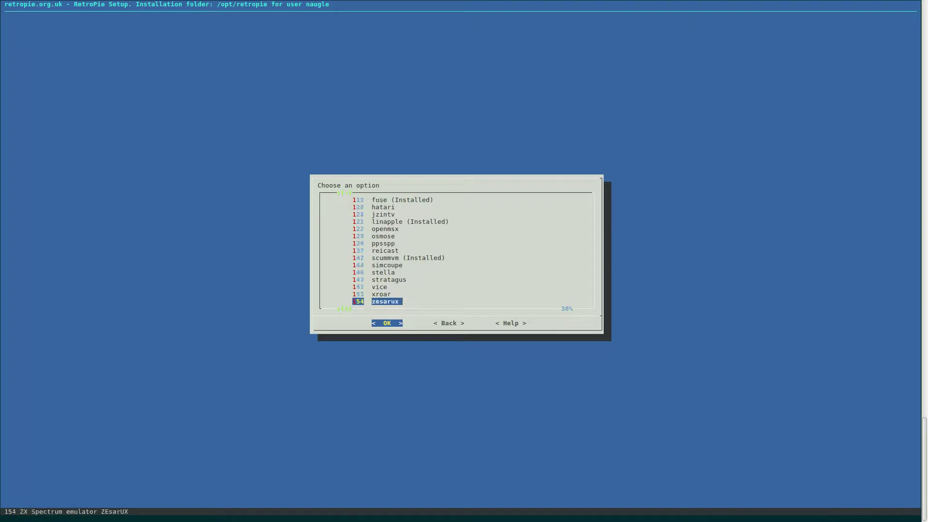
key("Down")
key("Down")
key("Down")
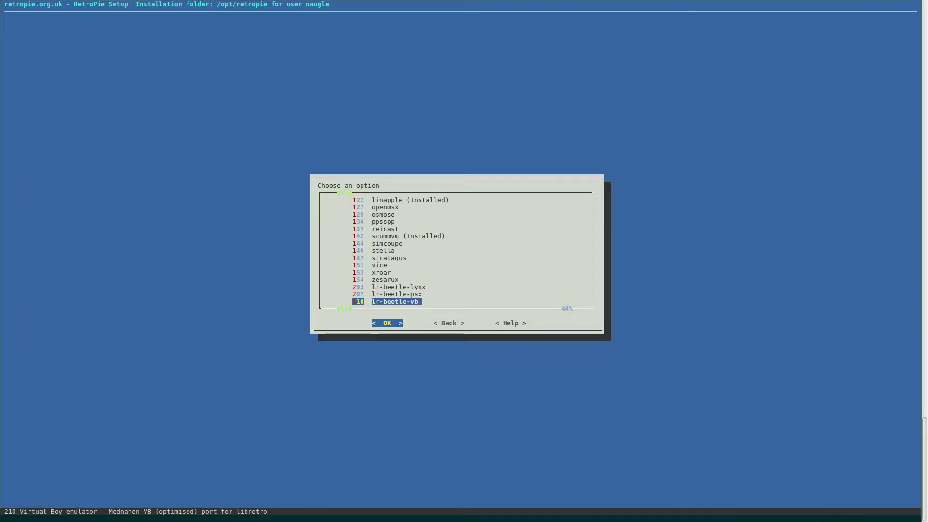
key("Down")
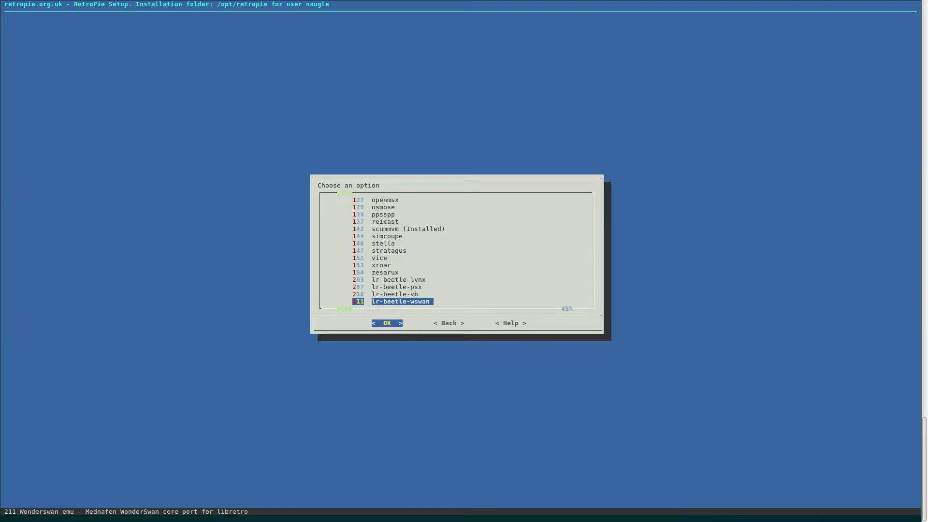
Choose the PlayStation emulator package lr-beetle-psx and install it from source.
key("Up")
key("Up")
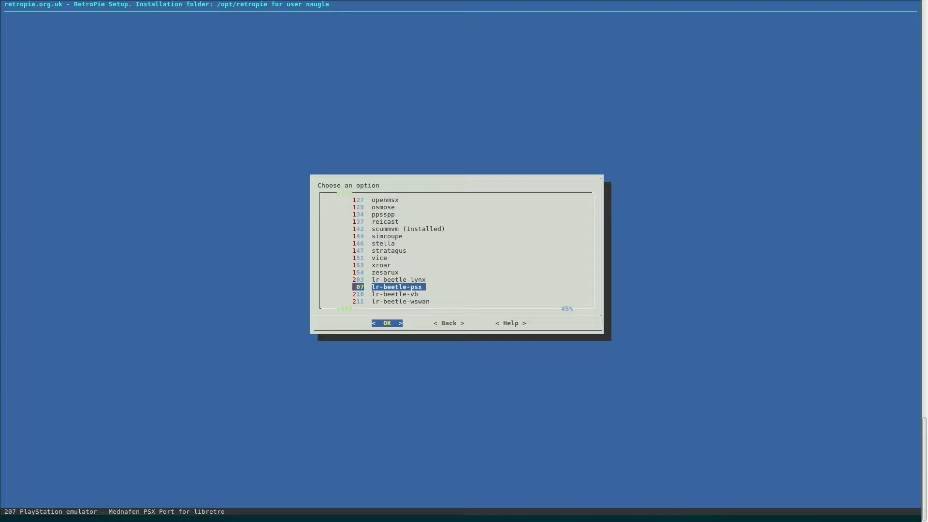
key("Return")
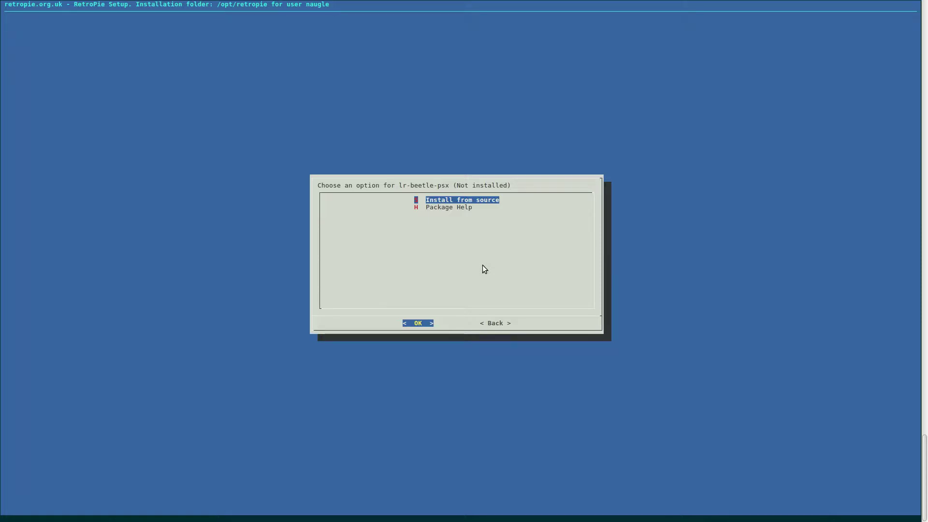
key("Return")
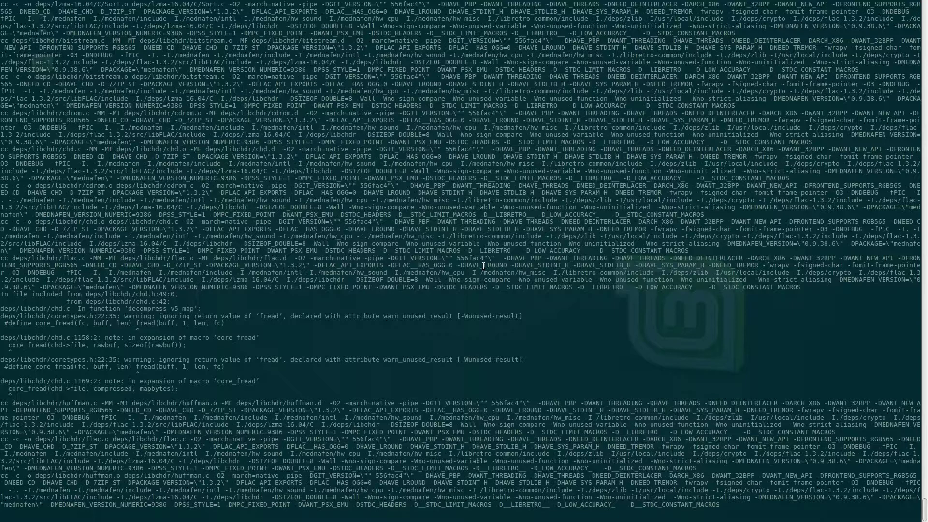
Look over the options for the installed lr-beetle-psx package and update it from source.
key("Down")
key("Down")
key("Down")
key("Up")
key("Up")
key("Down")
key("Down")
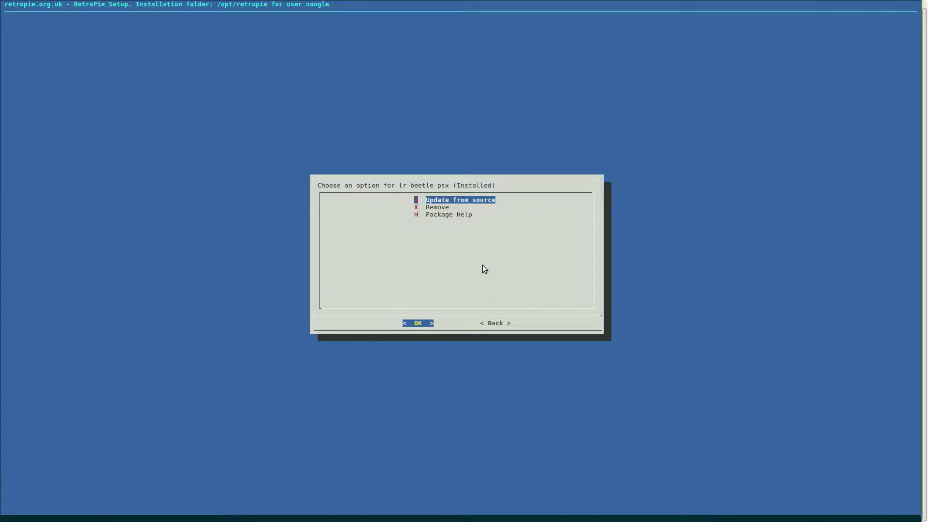
key("Return")
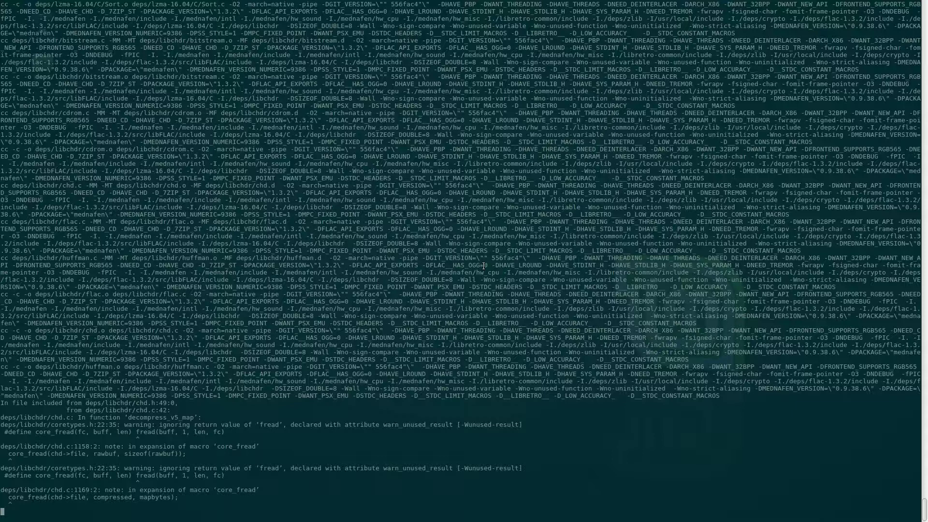
Switch to the RetroPie docs in Firefox, skim the FAQ, and read the Adventure Game Studio page under Ports for its ROM folder and config changes.
key("alt+Tab")
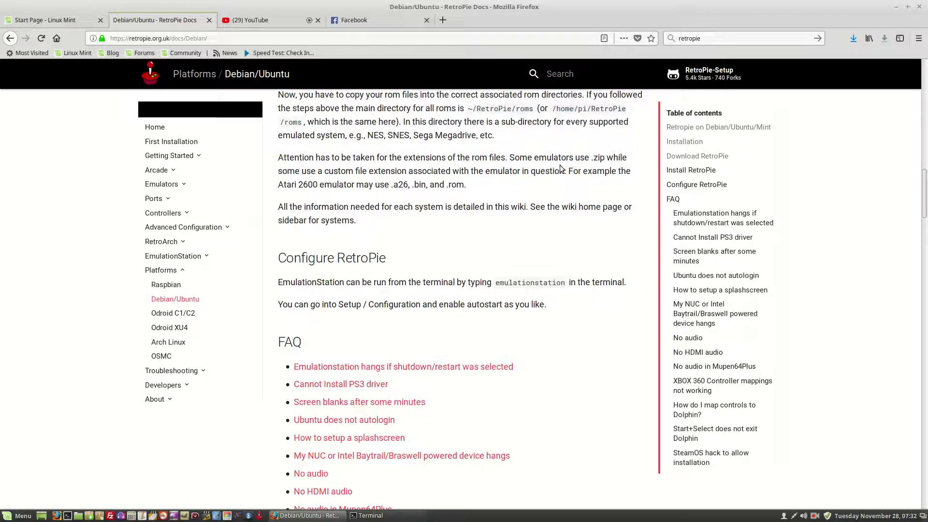
scroll(512, 222, "down", 3)
scroll(499, 249, "down", 3)
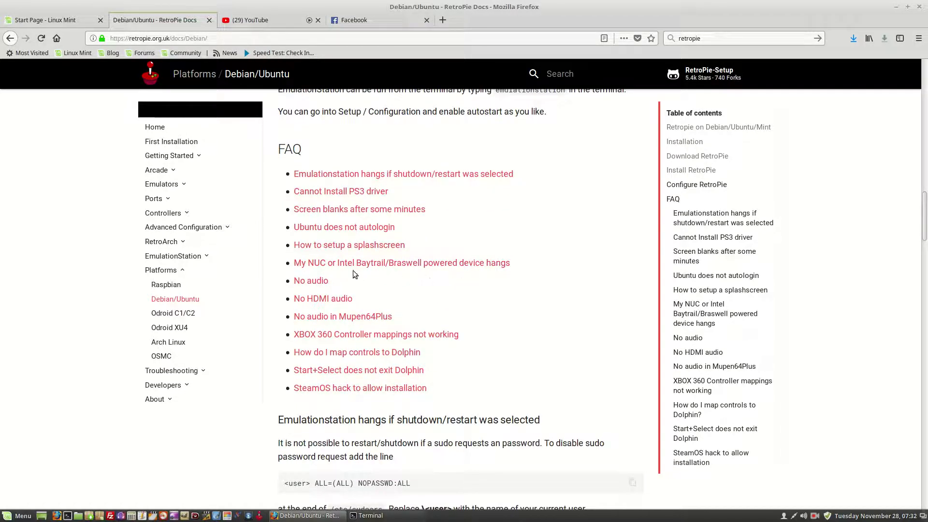
left_click(166, 199)
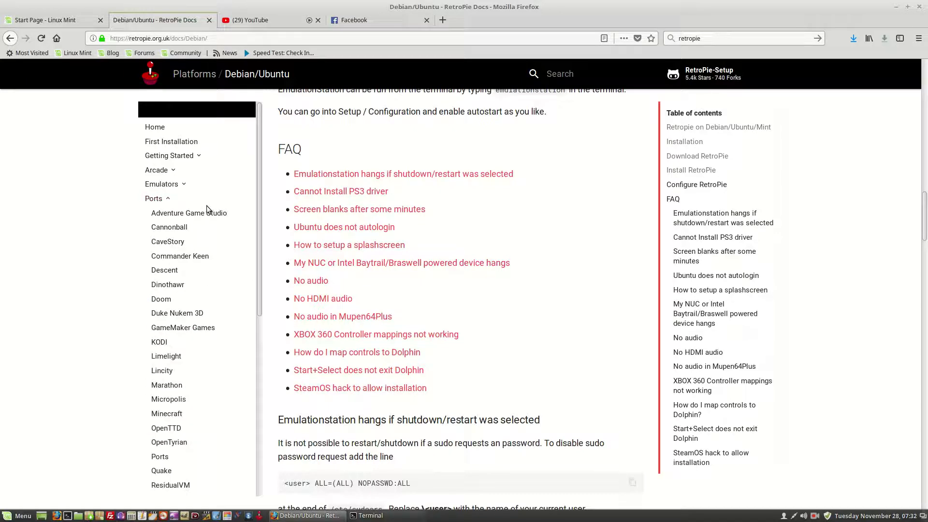
left_click(189, 213)
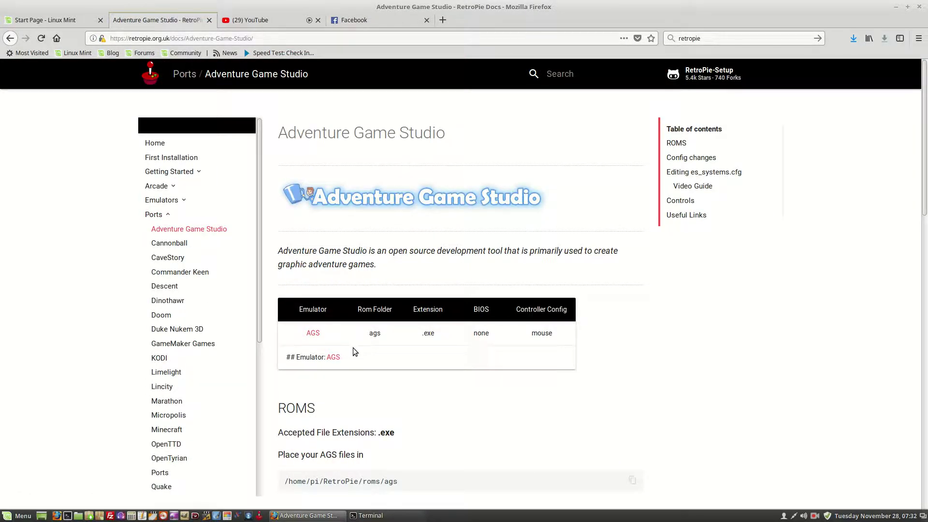
scroll(410, 301, "down", 4)
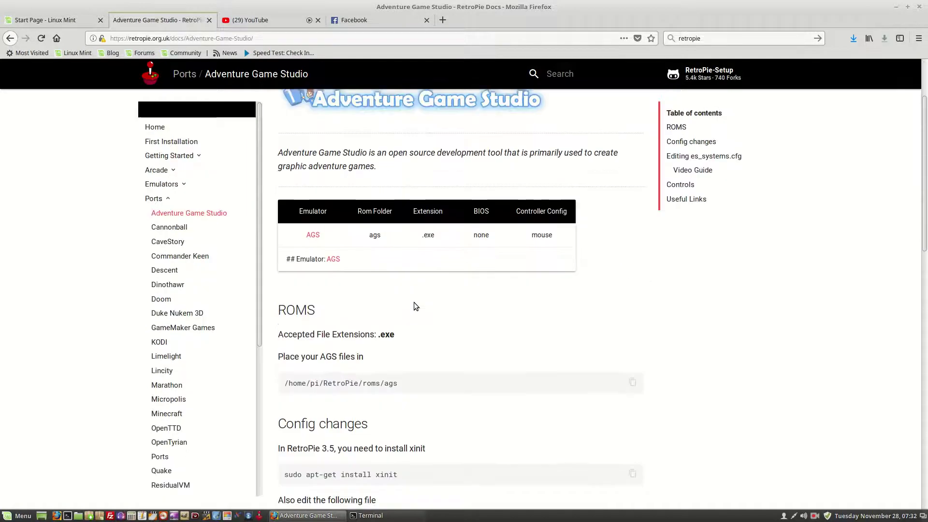
scroll(412, 300, "up", 3)
scroll(411, 303, "down", 4)
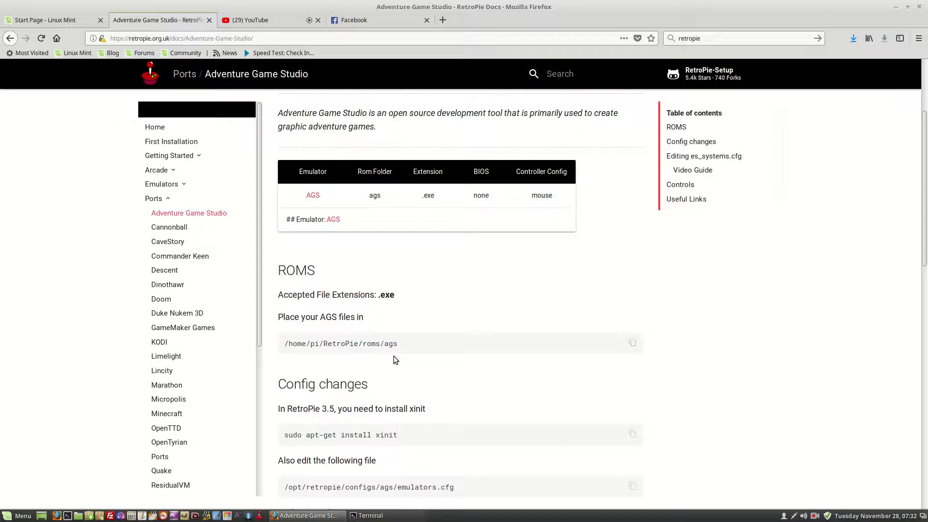
scroll(394, 359, "down", 3)
scroll(393, 359, "up", 4)
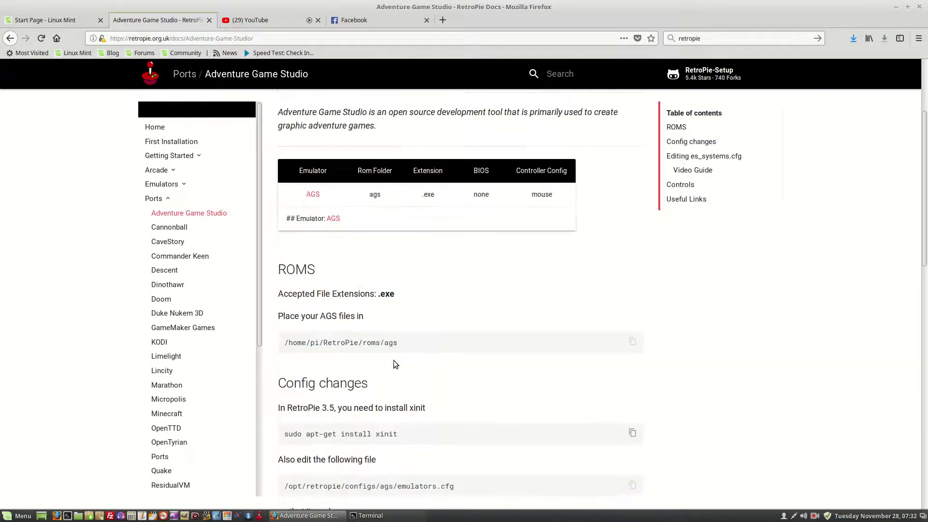
scroll(391, 357, "up", 4)
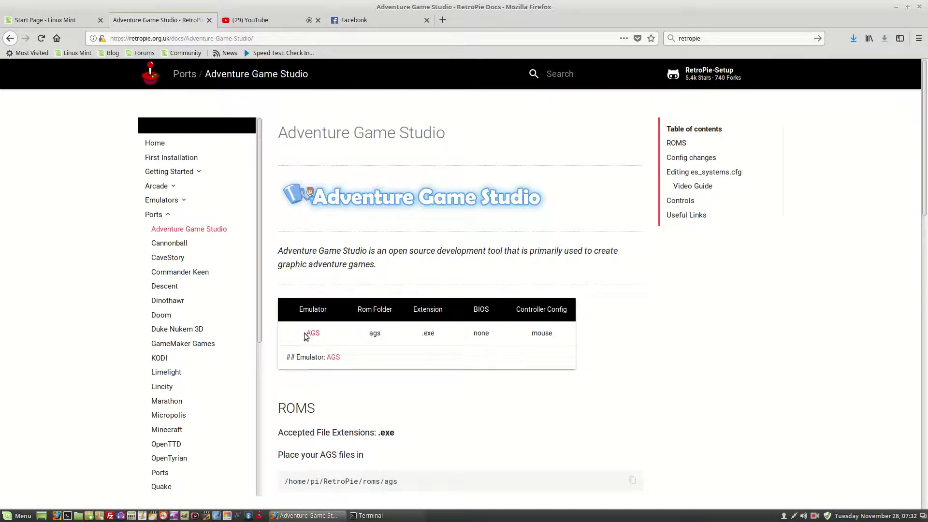
Open the Duke Nukem 3D port's documentation page and read its basic installation and ROMs sections.
left_click(179, 327)
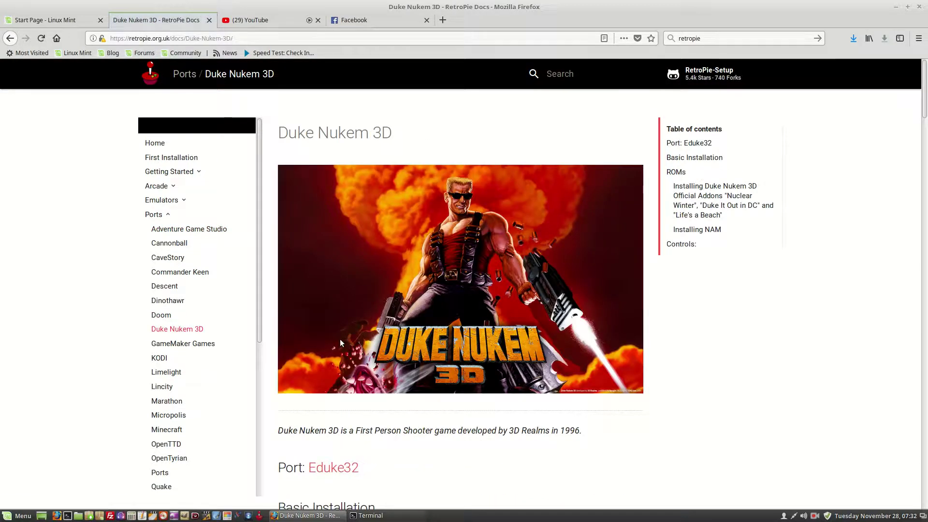
scroll(341, 346, "down", 3)
scroll(342, 346, "down", 4)
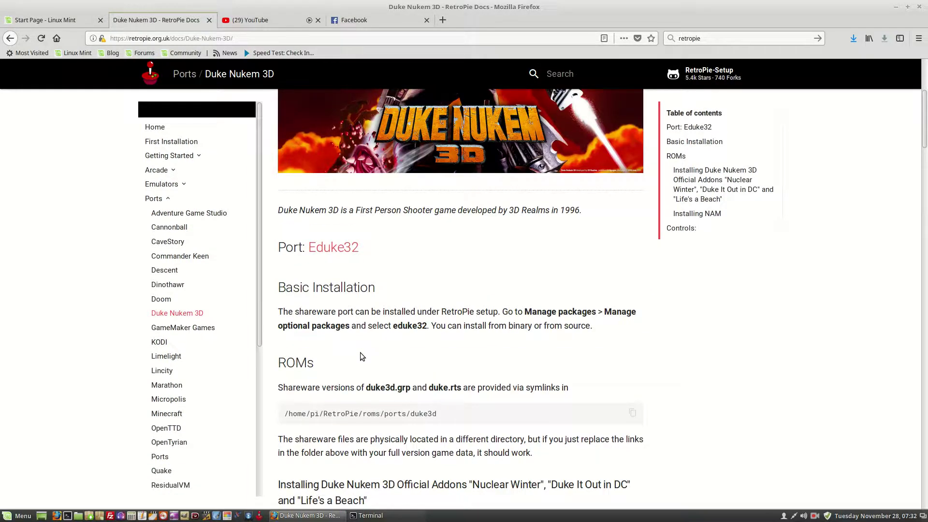
scroll(398, 340, "up", 3)
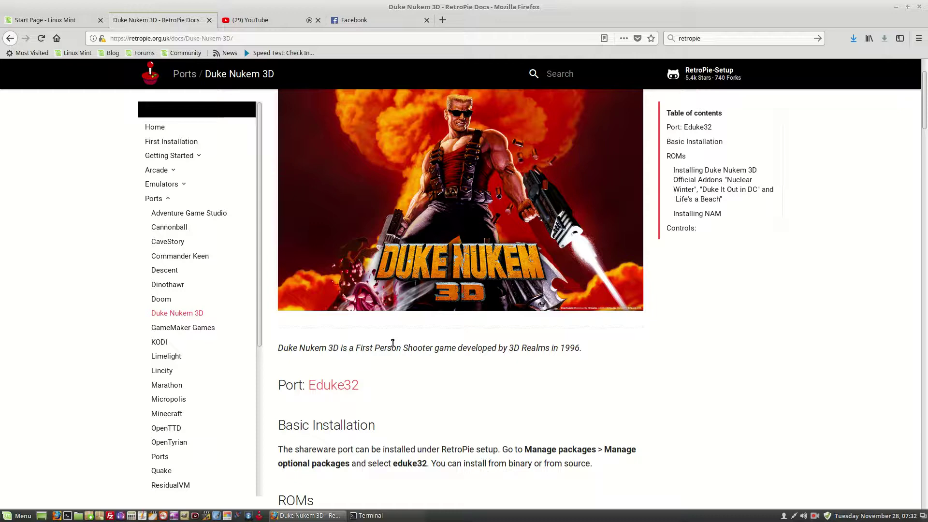
scroll(393, 343, "down", 6)
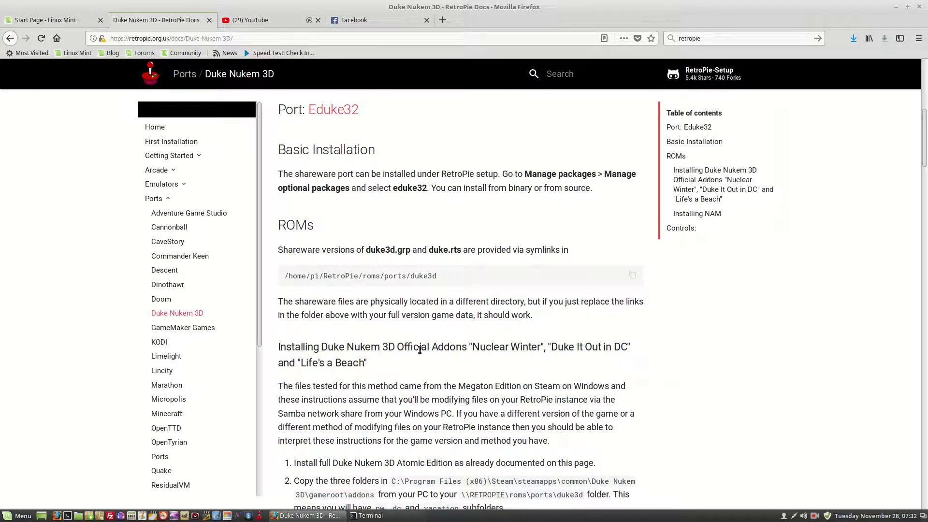
Search the web for polymost from the Linux Mint start page's tab and open the EDukeWiki article on Polymost.
left_click(59, 19)
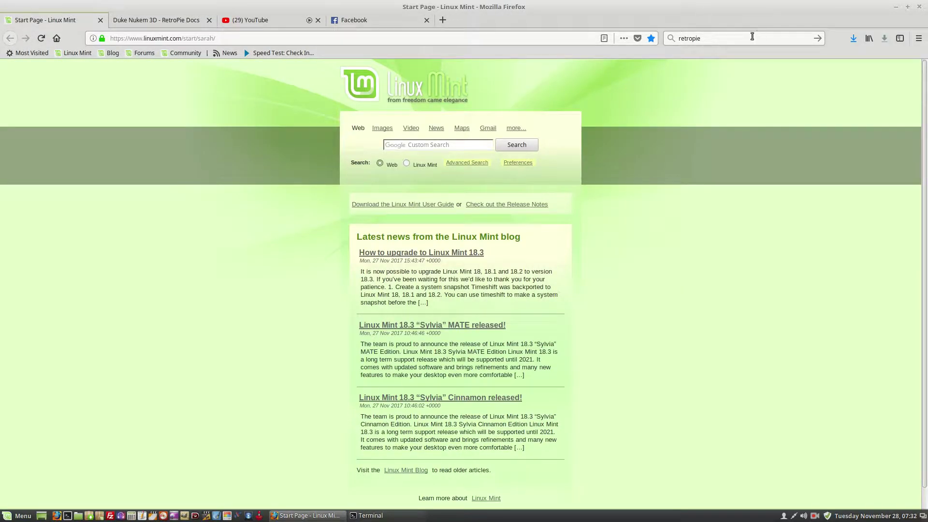
left_click(752, 36)
type("pol")
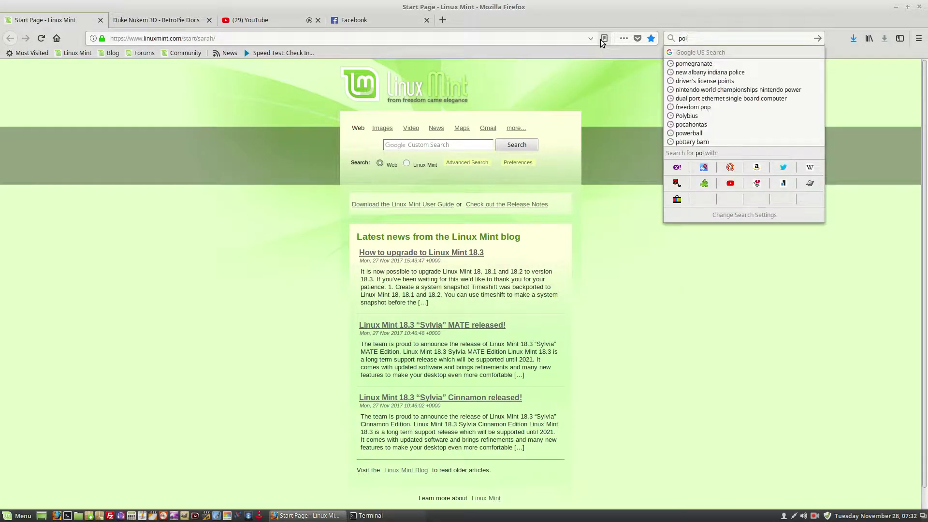
type("ymost")
key("Return")
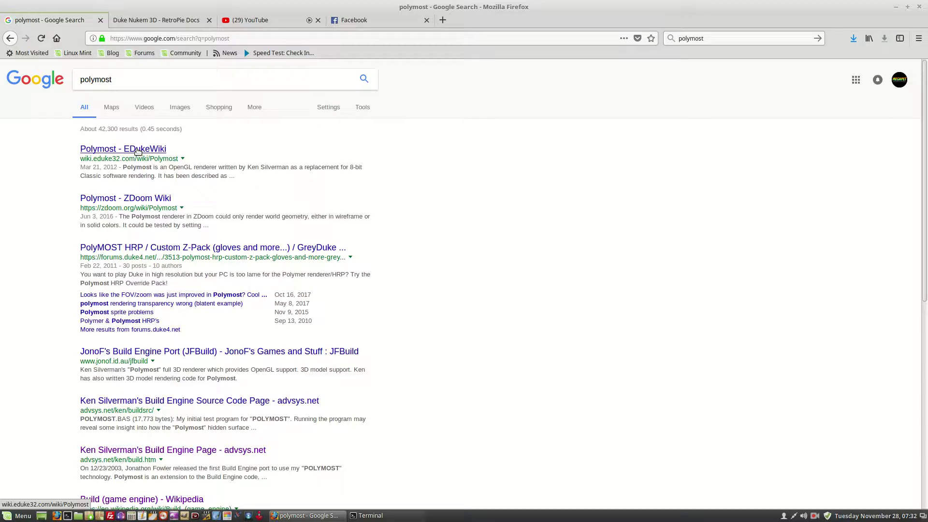
left_click(138, 152)
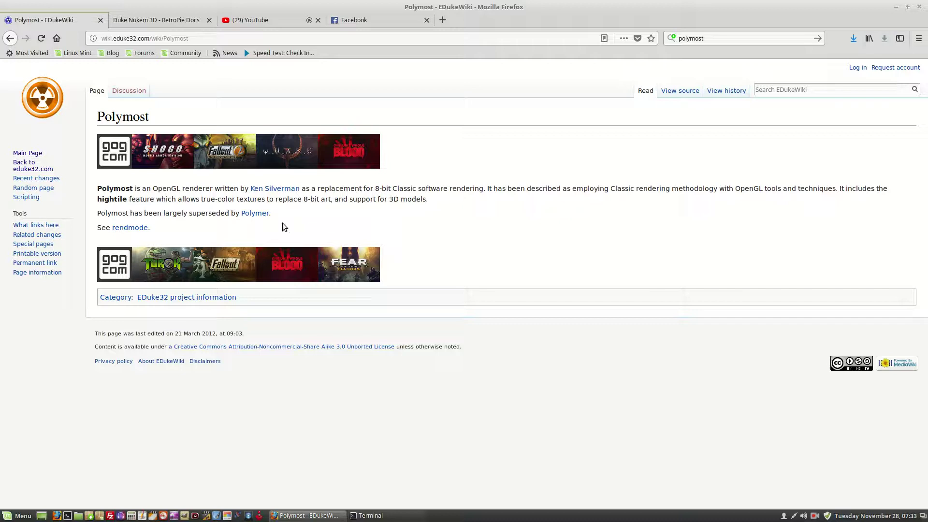
Follow the wiki links to the Polymer article and on to Polymer Deficiencies, and read the list of renderer problems.
left_click(255, 215)
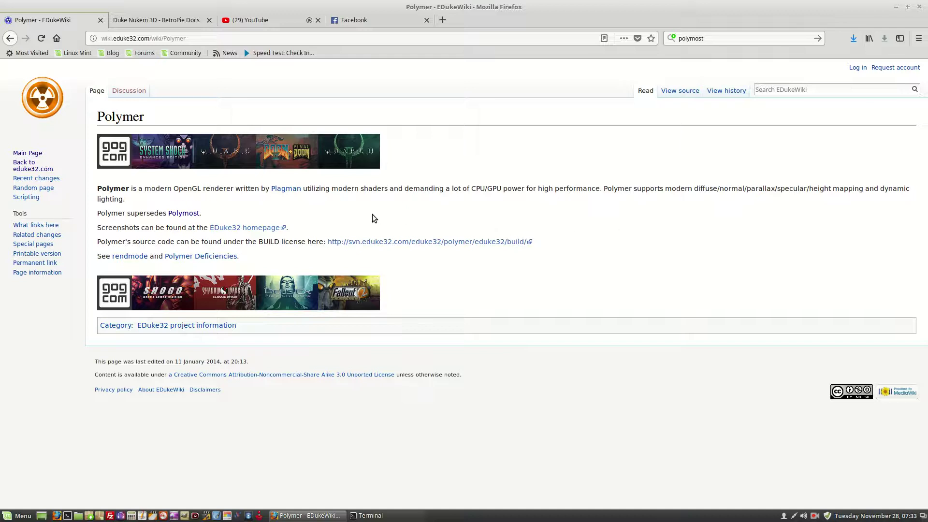
left_click(207, 261)
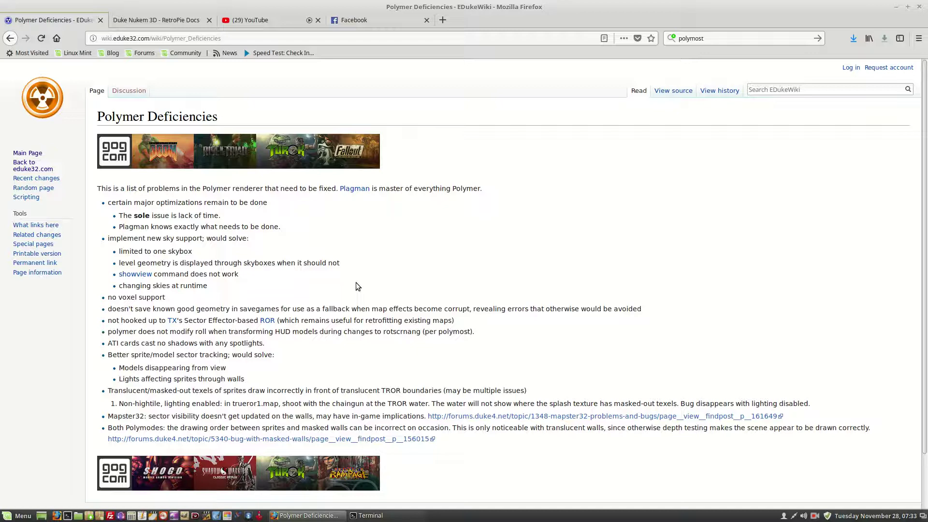
scroll(356, 283, "down", 2)
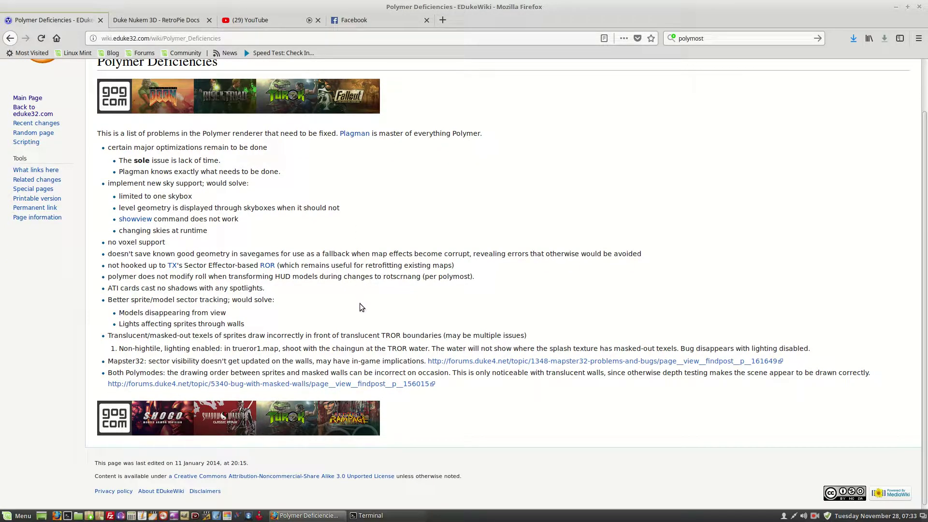
Switch back to the setup script in the terminal and return from the lr-beetle-psx options to the optional package list.
left_click(371, 515)
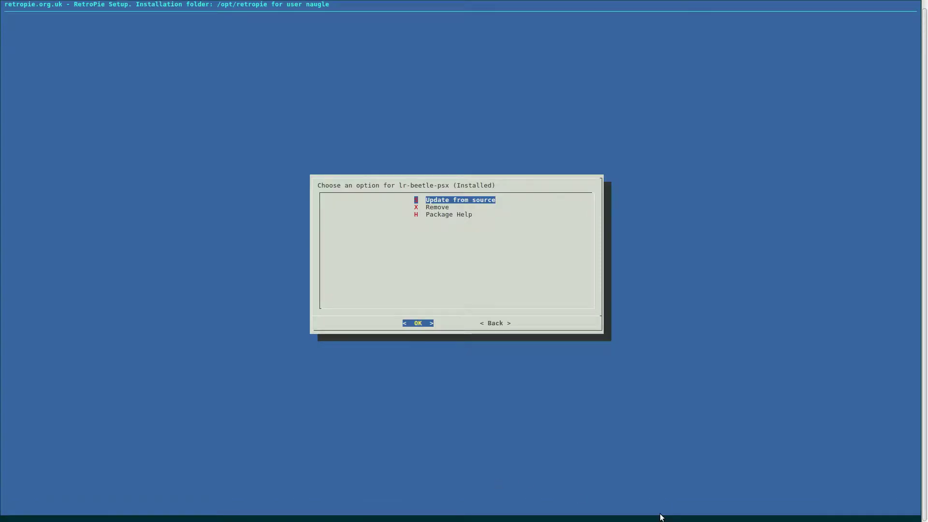
key("Down")
key("Tab")
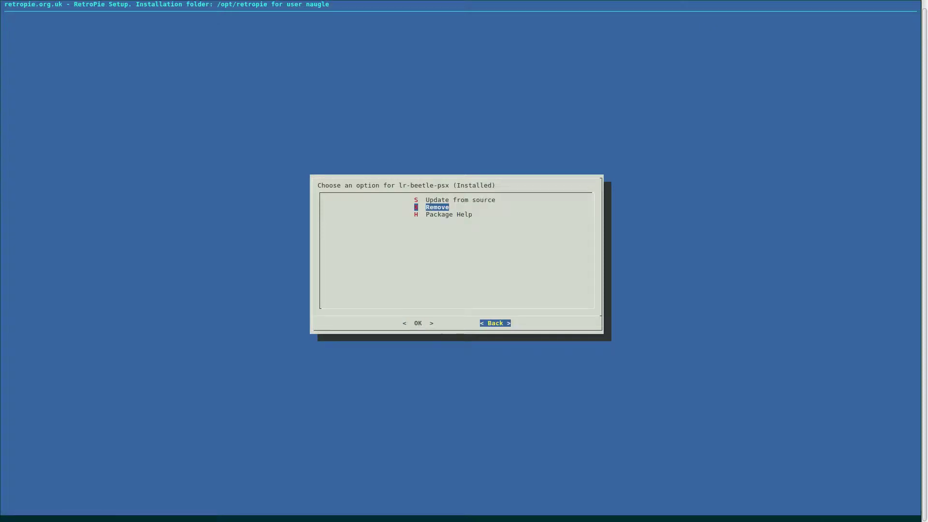
key("Return")
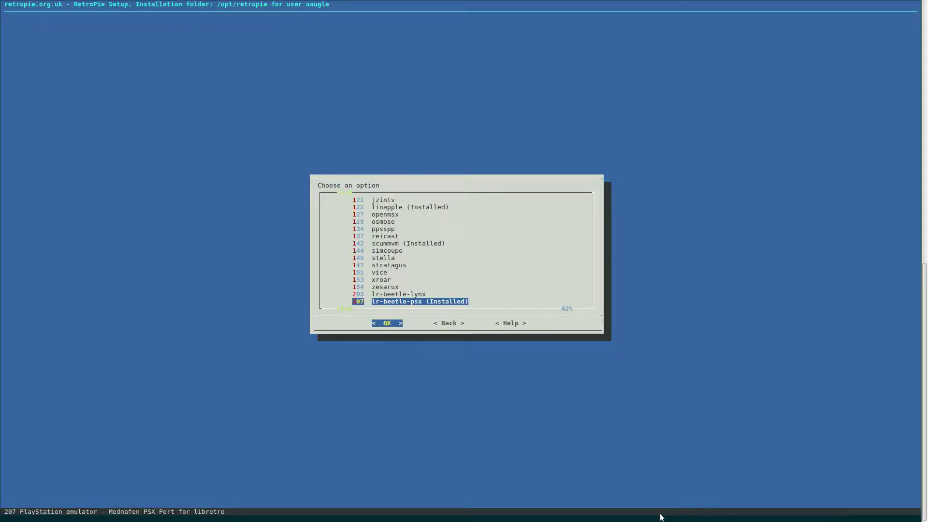
Browse the libretro emulators in the optional package list, from lr-beetle-psx down to the first port, alephone.
key("Down")
key("Down")
key("Down")
key("Down")
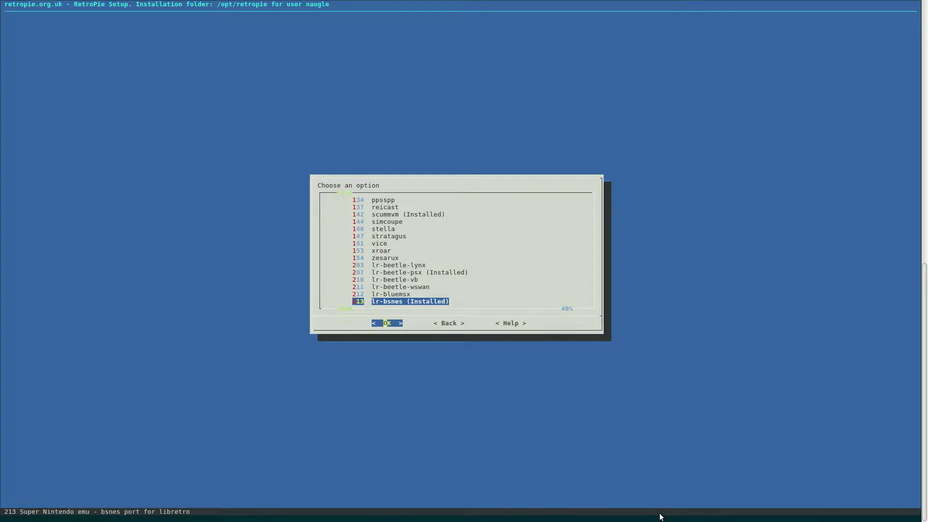
key("Down")
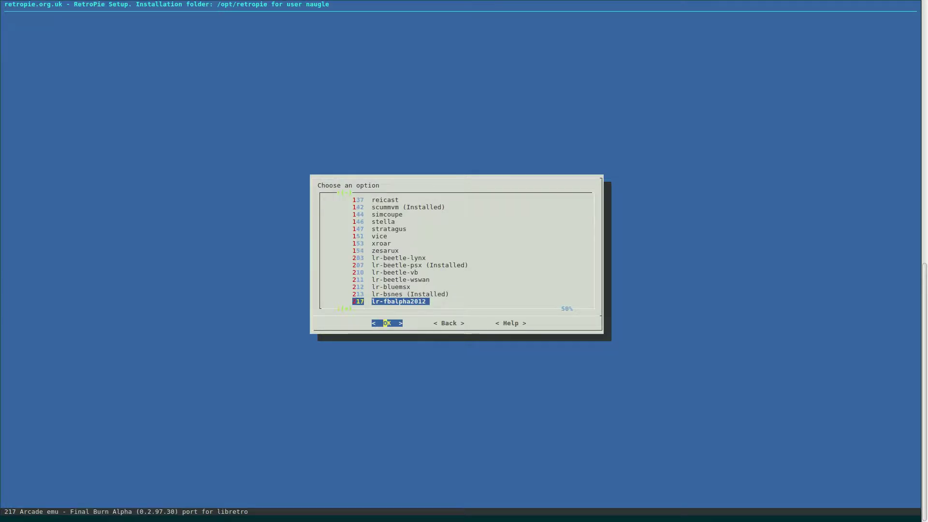
key("Down")
key("Down")
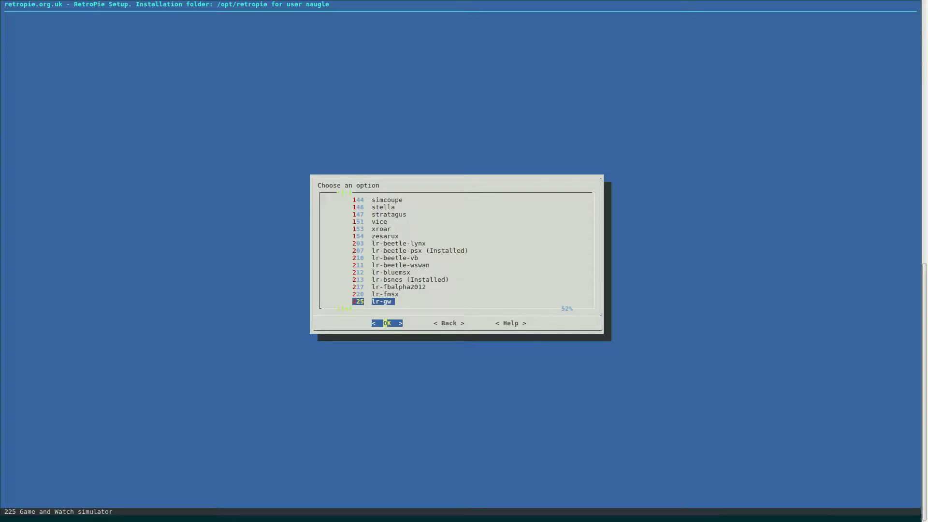
key("Down")
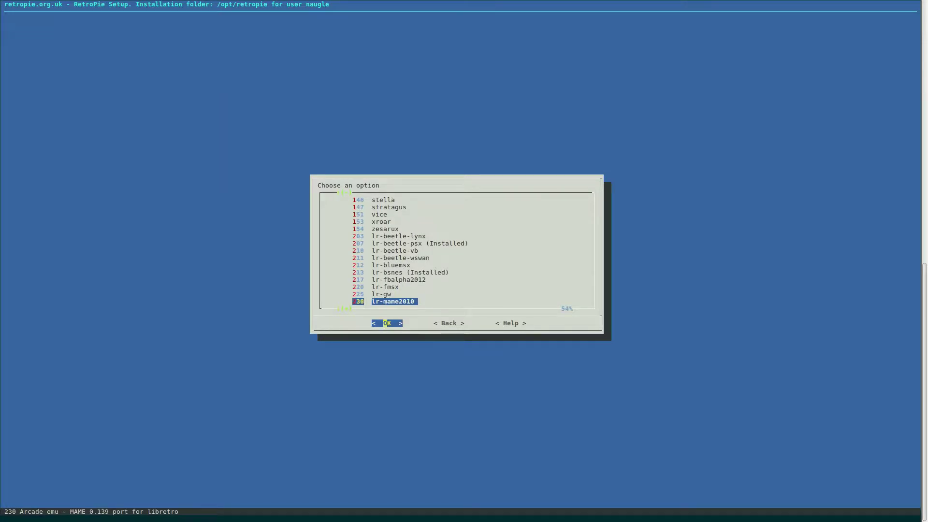
key("Down")
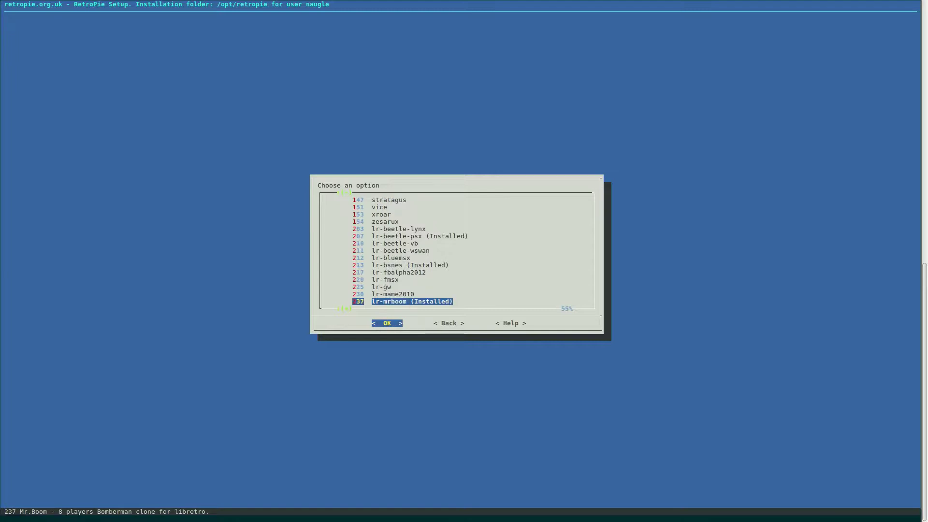
key("Down")
key("Down")
key("Down")
key("Down")
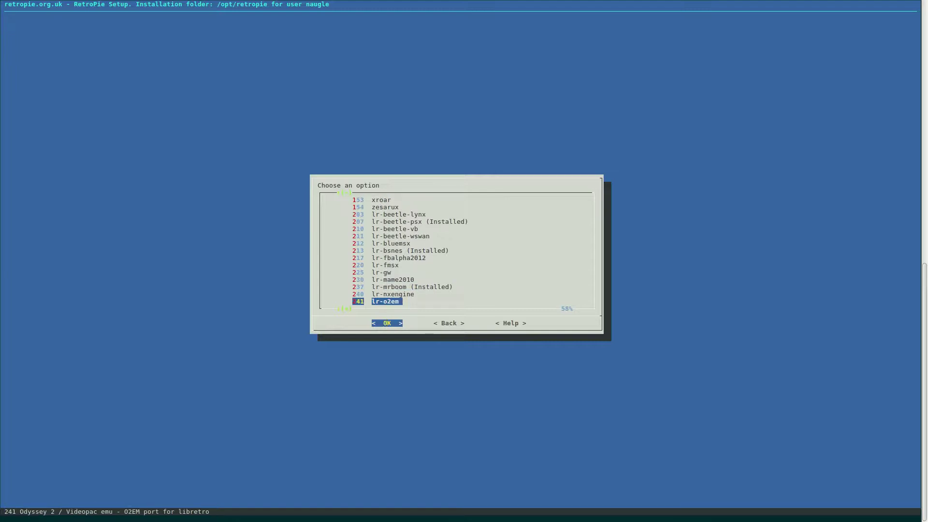
key("Down")
key("Down")
key("Down")
key("Down")
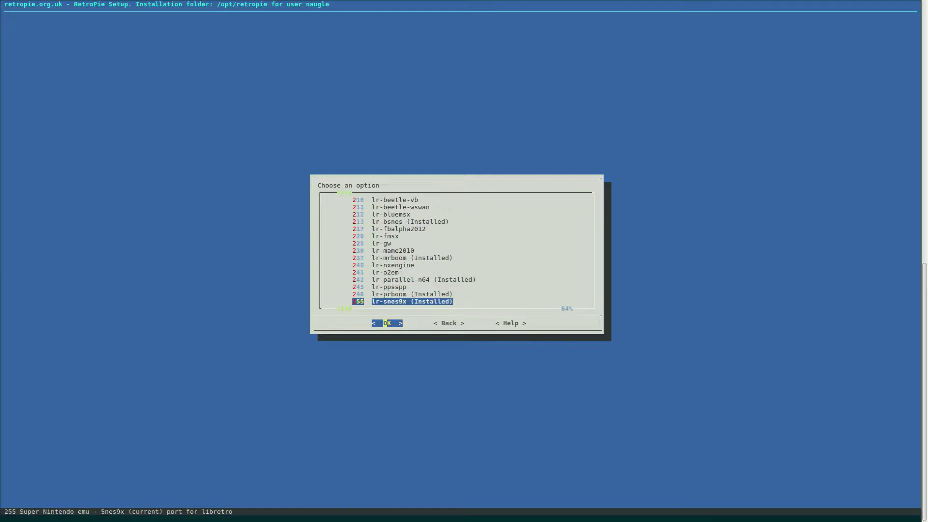
key("Down")
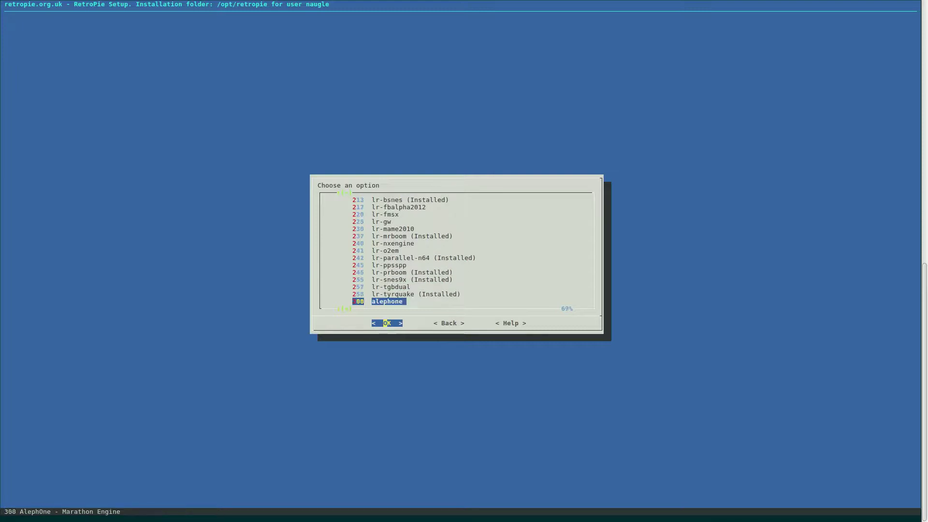
Look through the ports in the optional package list, from cannonball to the final scraper entry.
key("Down")
key("Down")
key("Down")
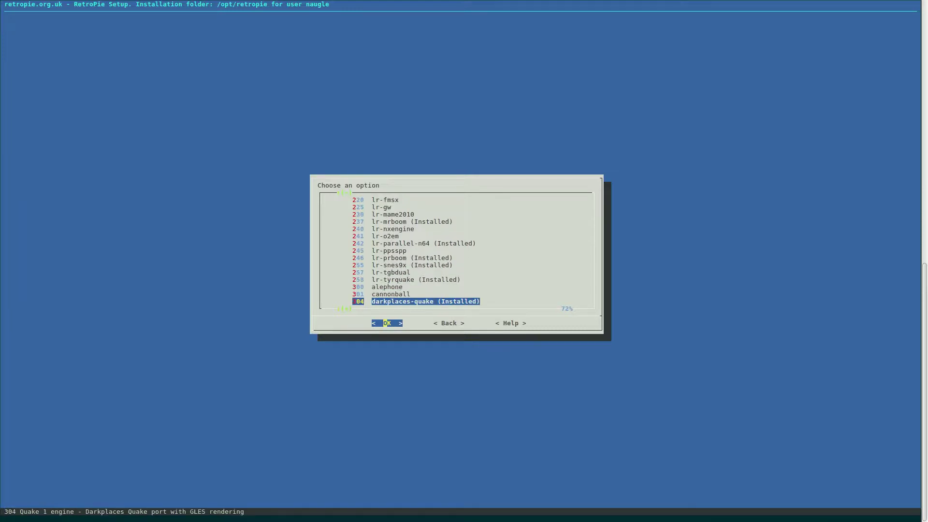
key("Down")
key("Down")
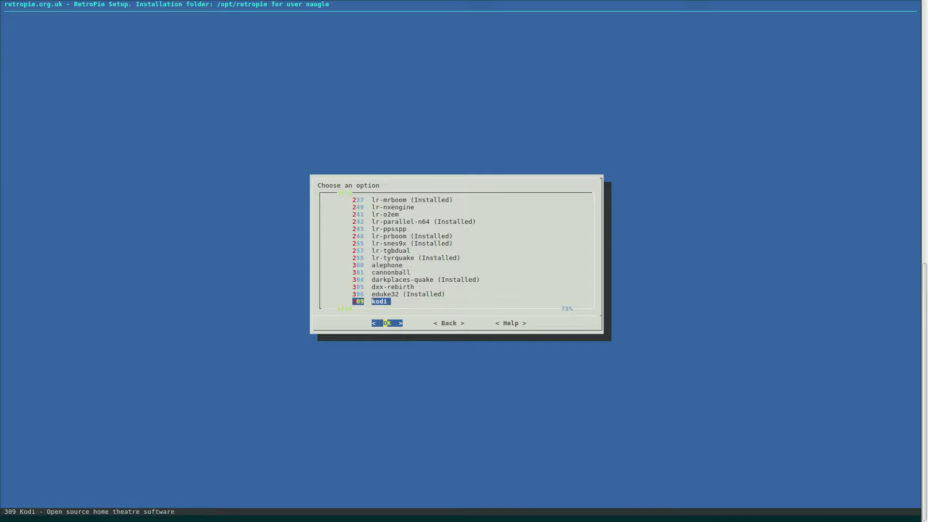
key("Down")
key("Down")
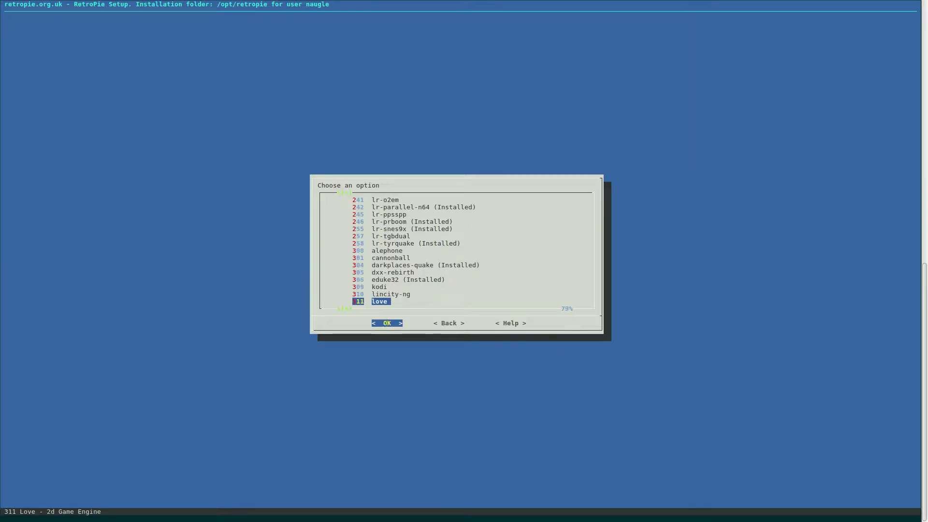
key("Down")
key("Down")
key("Down")
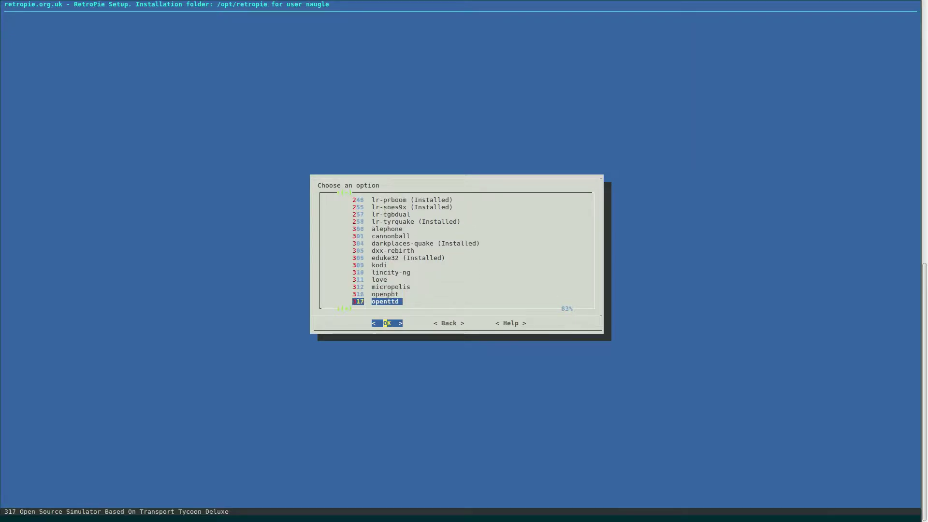
key("Down")
key("Down")
key("Down")
key("Down")
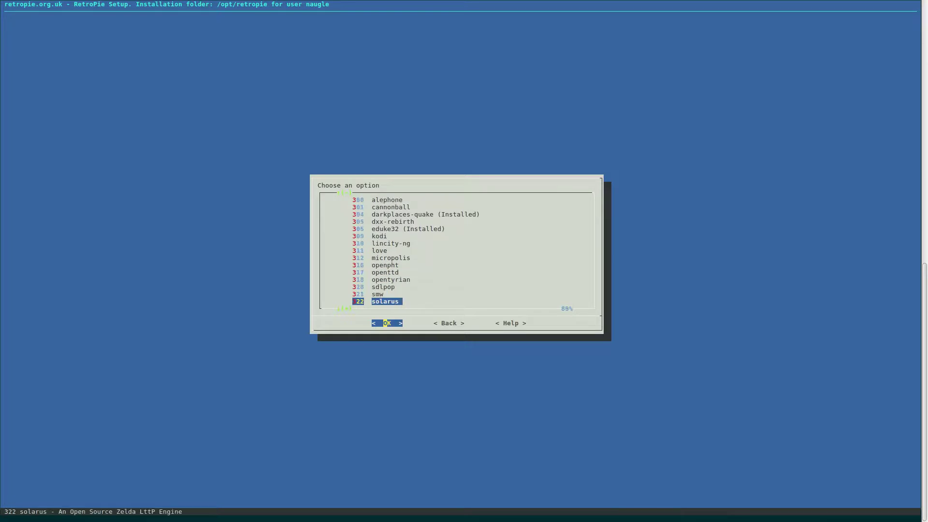
key("Down")
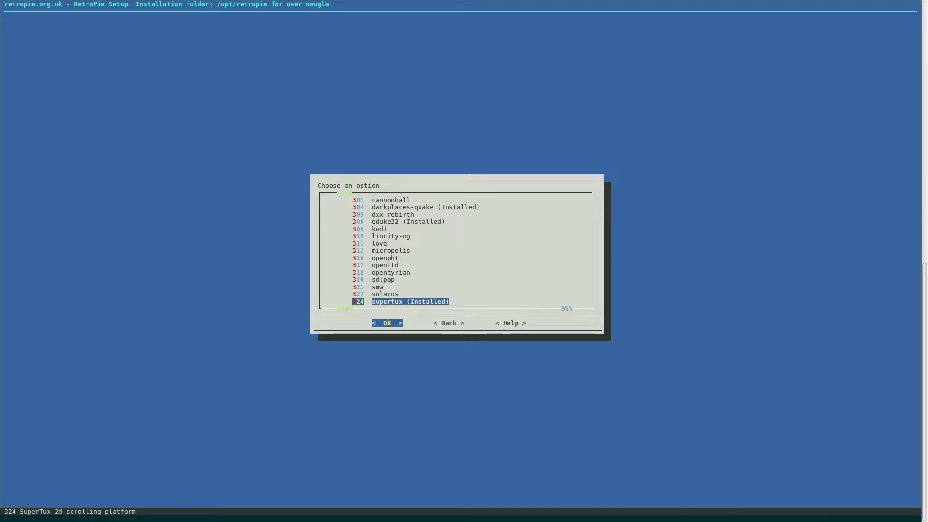
key("Down")
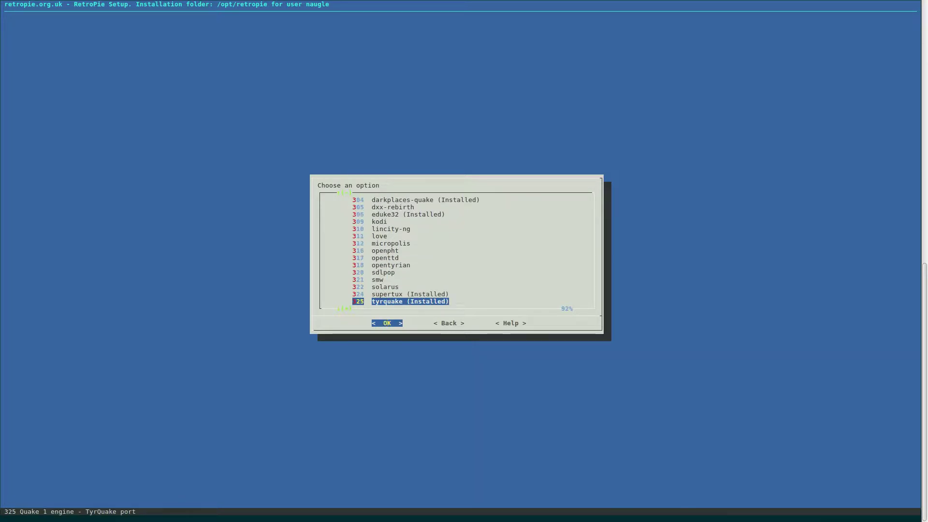
key("Down")
key("Down")
key("Down")
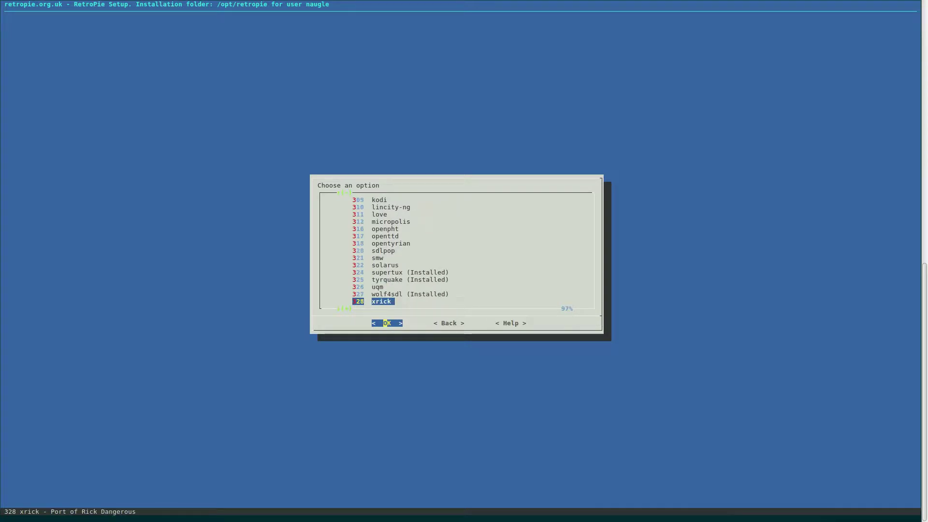
key("Down")
key("Down")
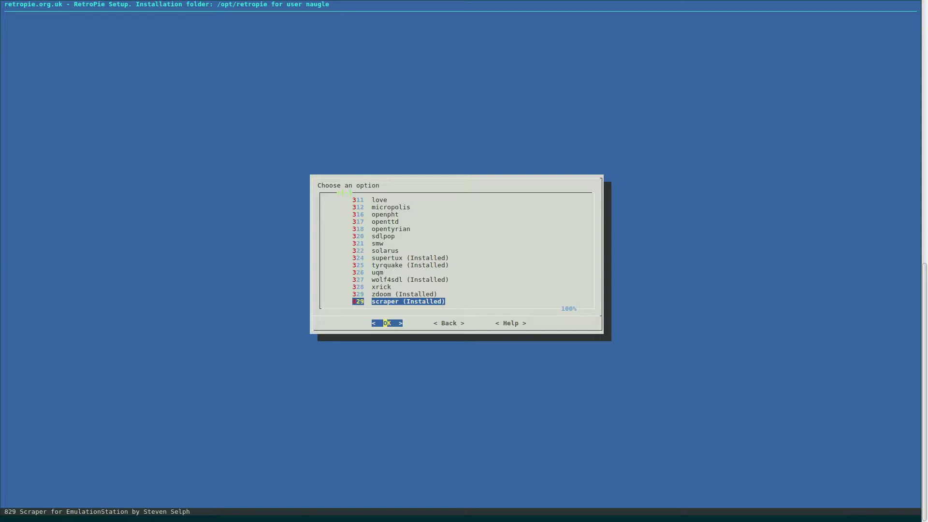
Go back up to the supertux entry and return from the optional packages to the package categories.
key("Up")
key("Up")
key("Up")
key("Up")
key("Up")
key("Up")
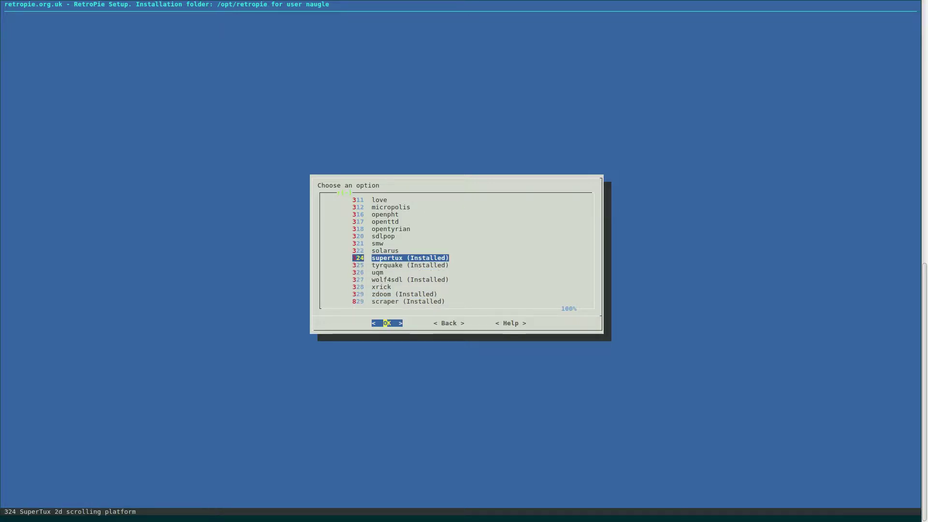
key("Tab")
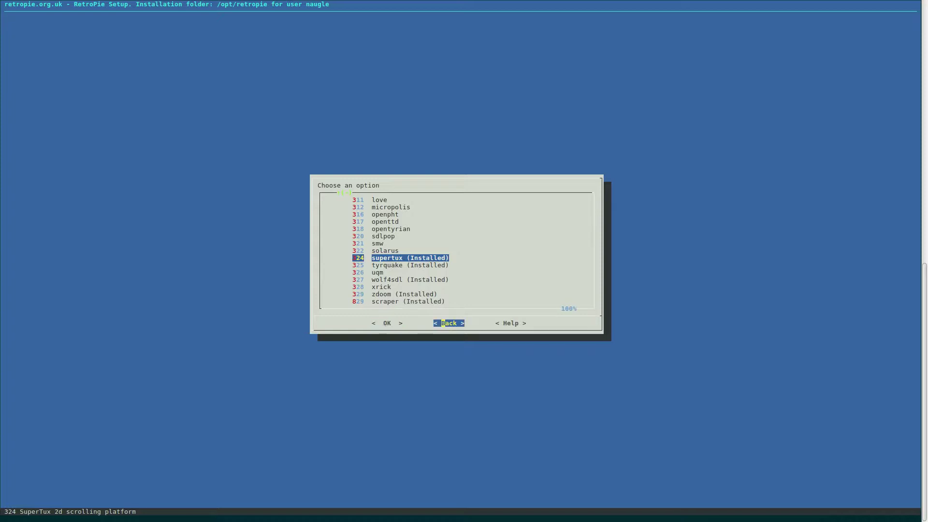
key("Return")
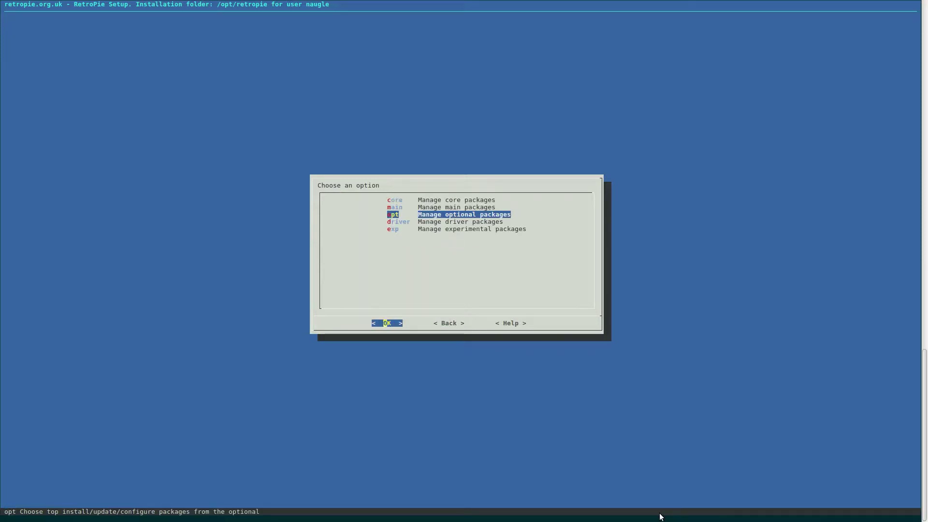
Open the driver packages, look through the controller drivers down to xarcade2jstick, and return to the package categories.
key("Down")
key("Return")
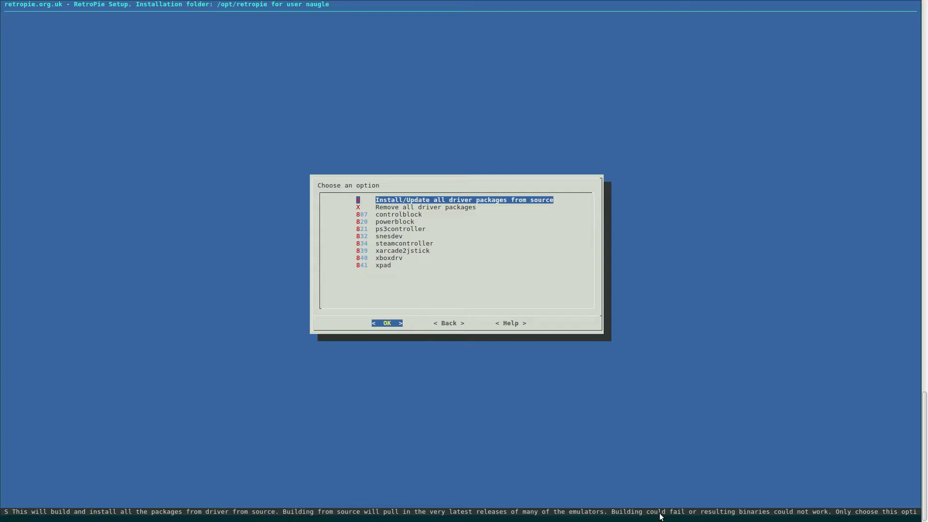
key("Down")
key("Down")
key("Down")
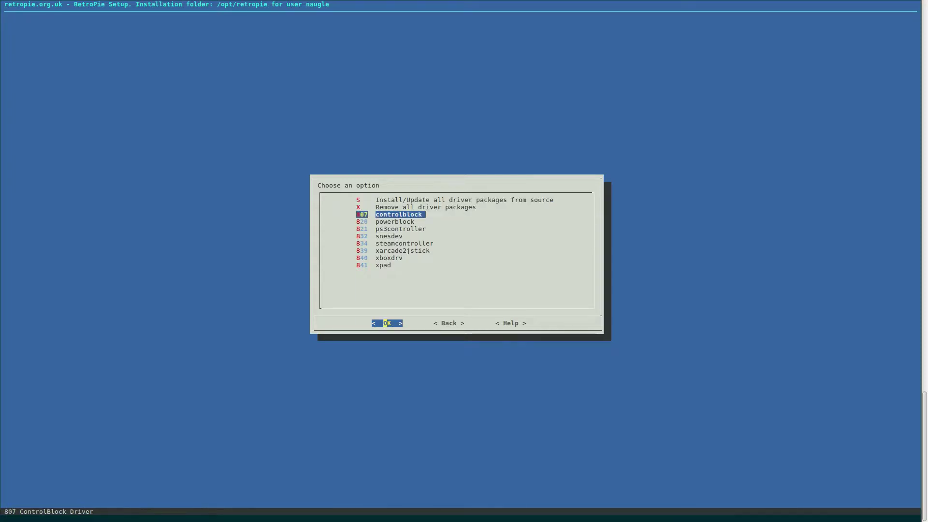
key("Down")
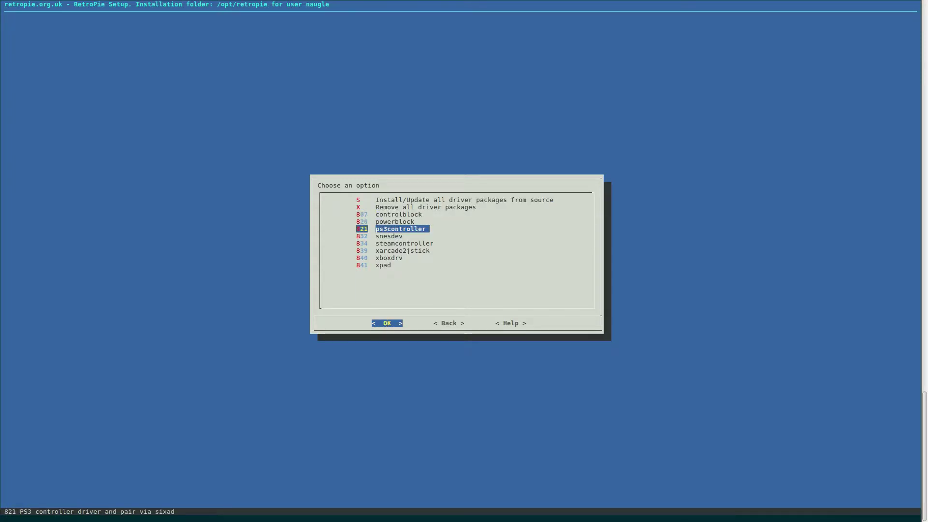
key("Down")
key("Down")
key("Down")
key("Down")
key("Down")
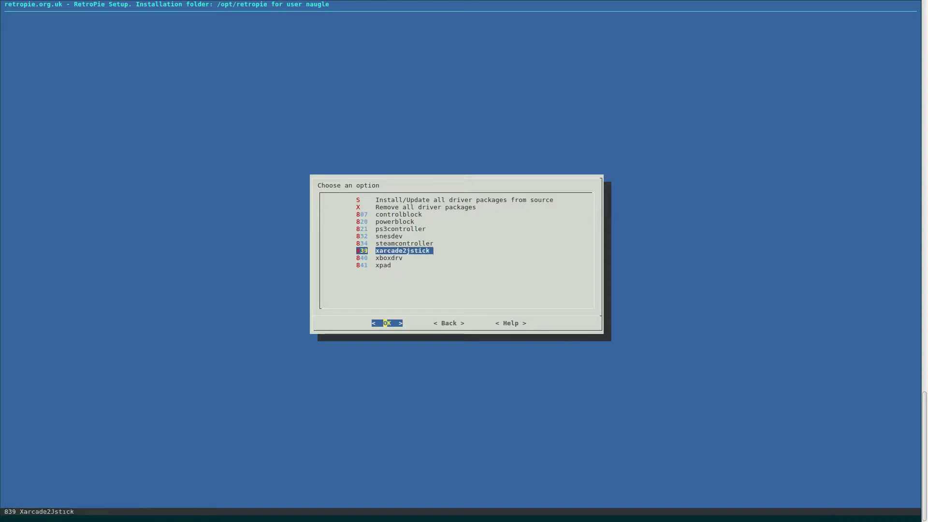
key("Tab")
key("Return")
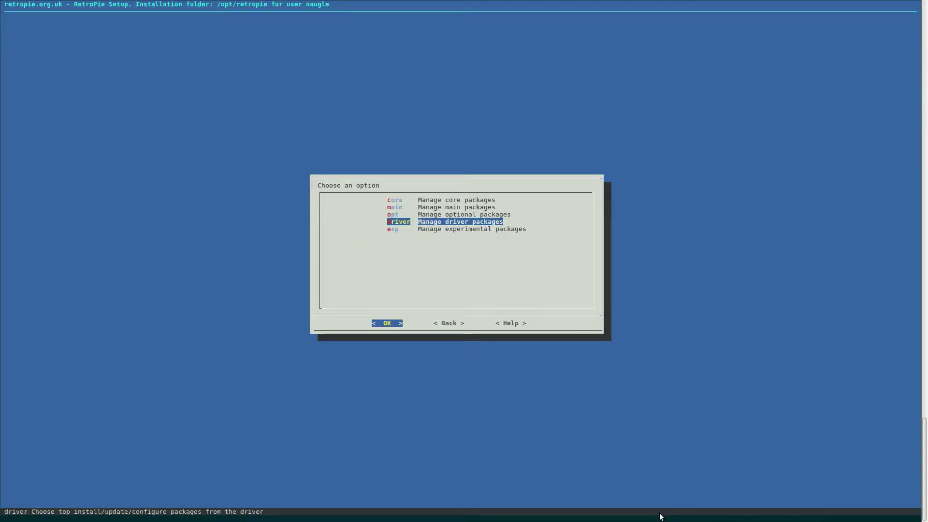
Open the experimental packages and look through the emulators and ports down to srb2.
key("Down")
key("Return")
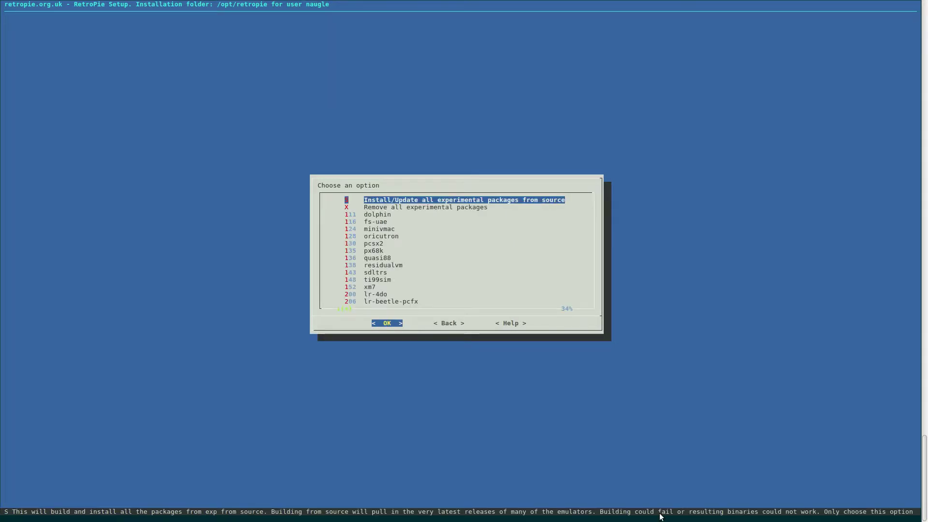
key("Down")
key("Down")
key("Down")
key("Down")
key("Down")
key("Down")
key("Down")
key("Down")
key("Down")
key("Down")
key("Down")
key("Down")
key("Down")
key("Down")
key("Down")
key("Down")
key("Down")
key("Down")
key("Down")
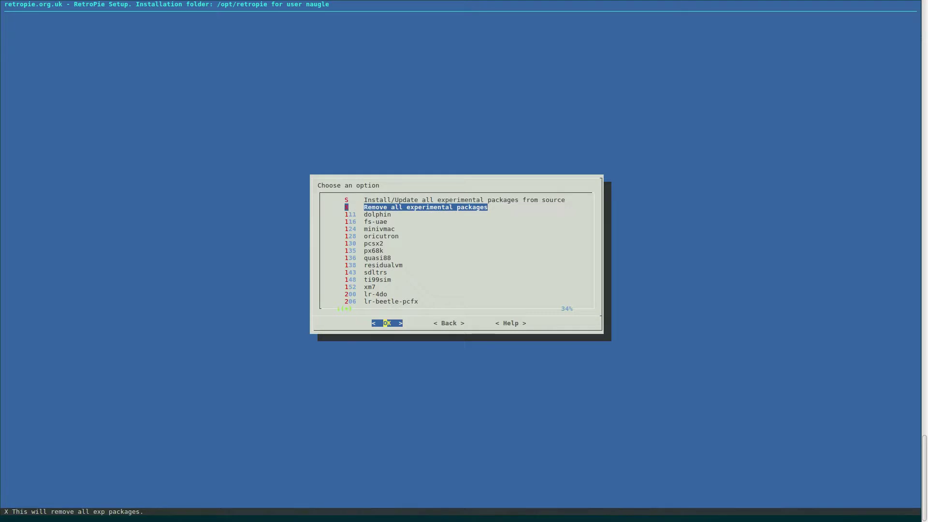
key("Down")
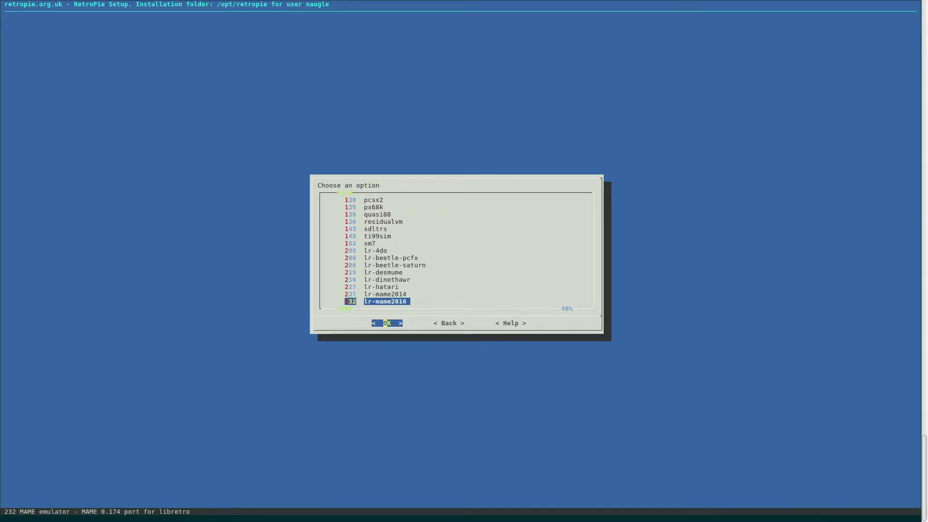
key("Down")
key("Down")
key("Down")
key("Down")
key("Down")
key("Down")
key("Down")
key("Down")
key("Down")
key("Down")
key("Down")
key("Down")
key("Down")
key("Down")
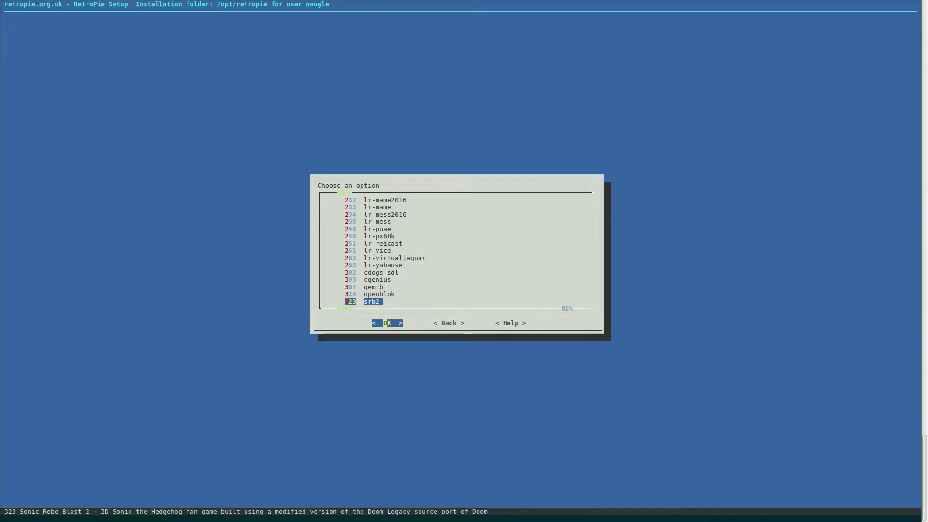
Examine the remaining experimental frontends and tools, from attractmode to virtualgamepad.
key("Down")
key("Down")
key("Down")
key("Down")
key("Down")
key("Down")
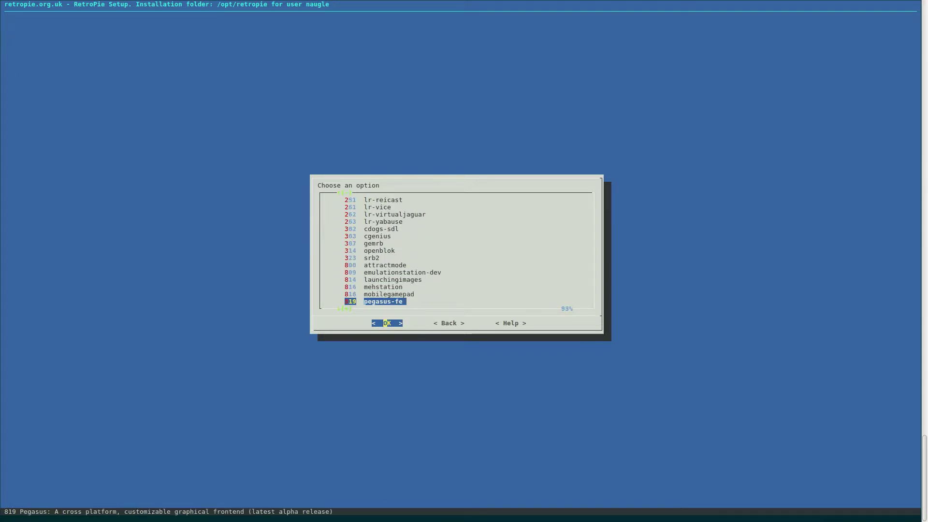
key("Down")
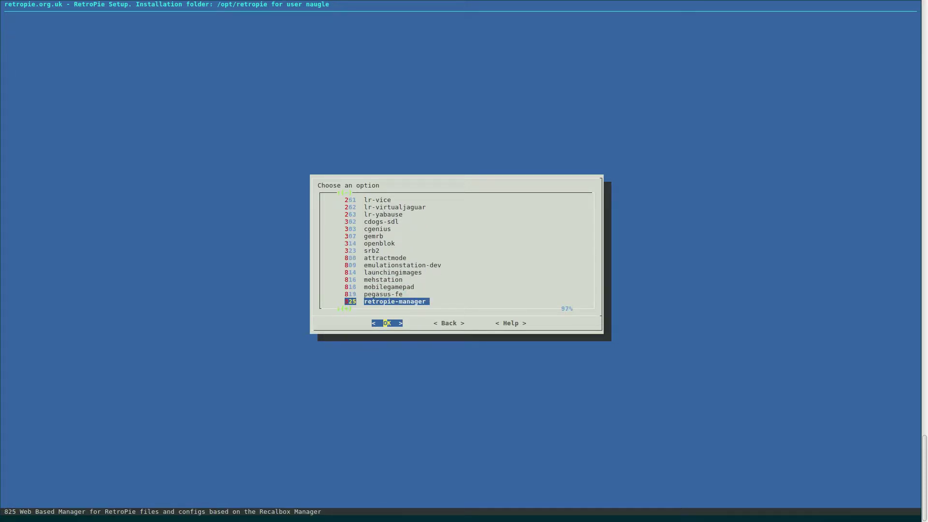
key("Down")
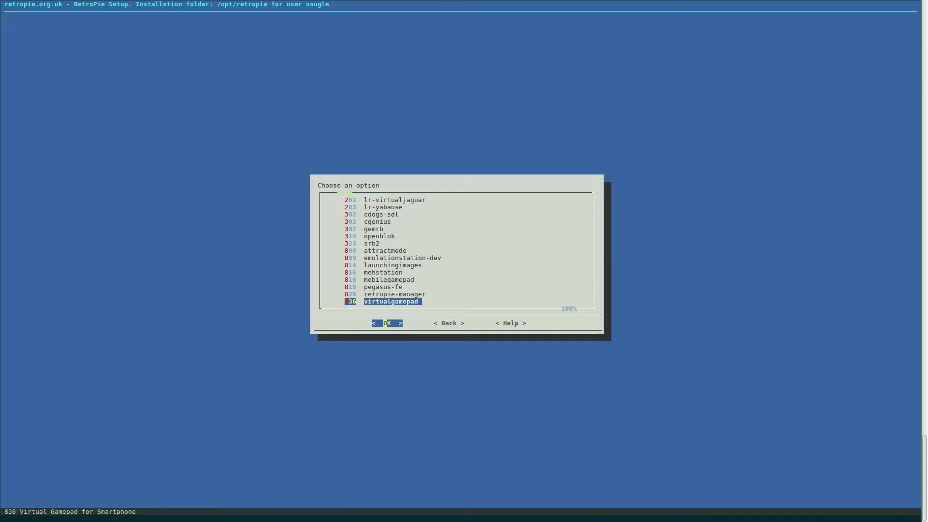
Leave the experimental packages and the package categories to return to the RetroPie-Setup script's main menu.
key("Tab")
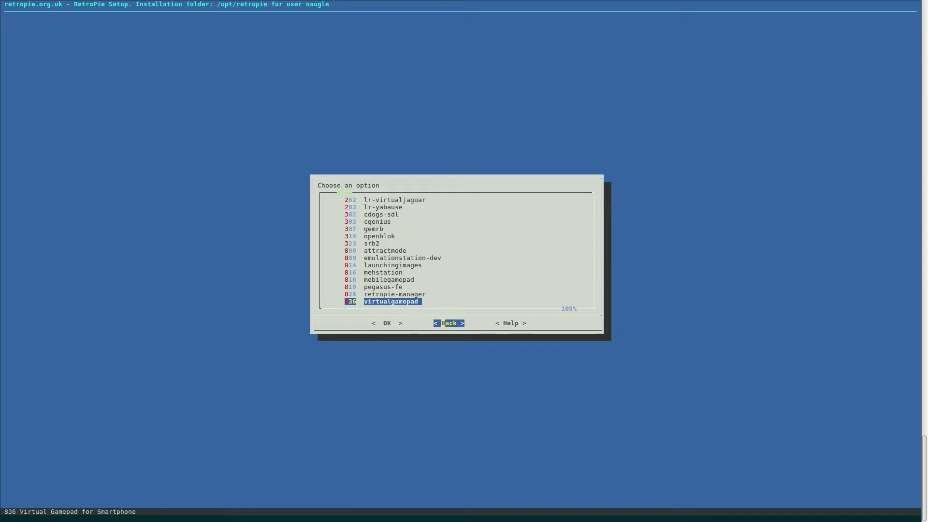
key("Return")
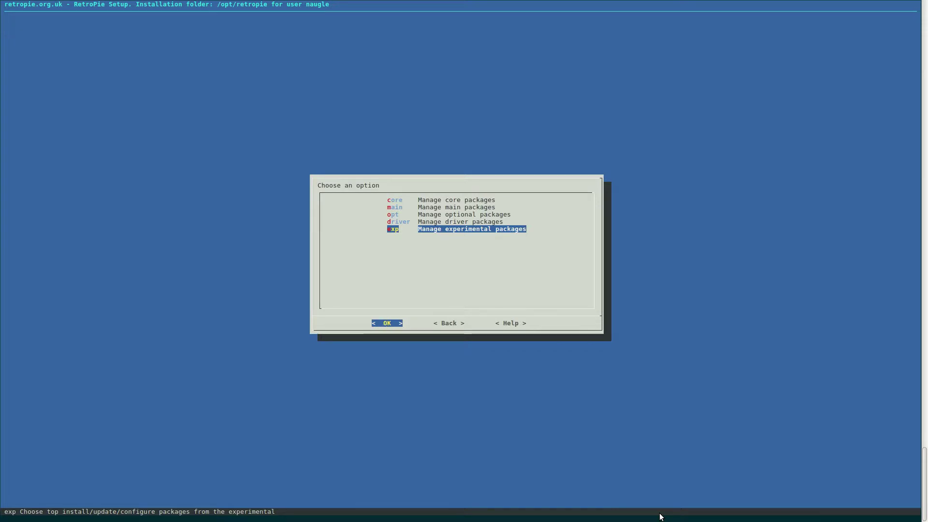
key("Tab")
key("Return")
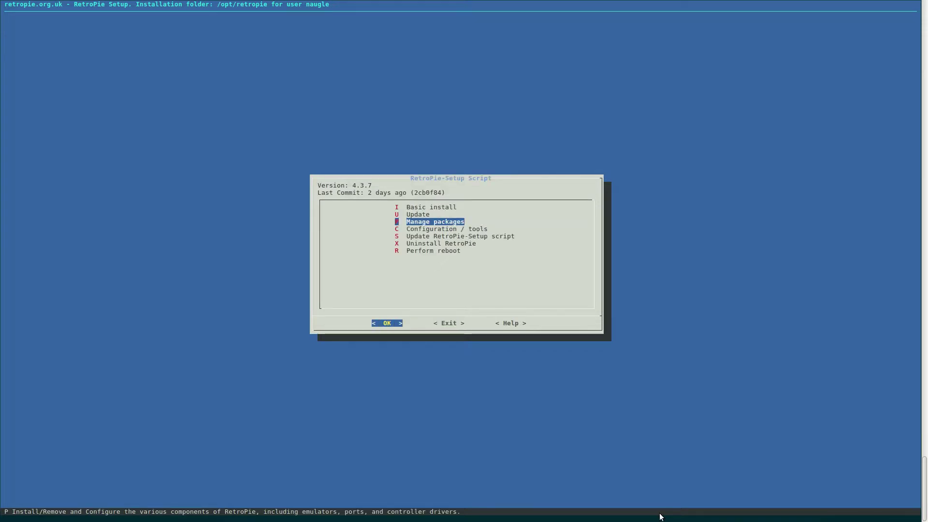
Exit the RetroPie-Setup script and leave the RetroPie configuration list to return to the system selection.
key("Down")
key("Down")
key("Down")
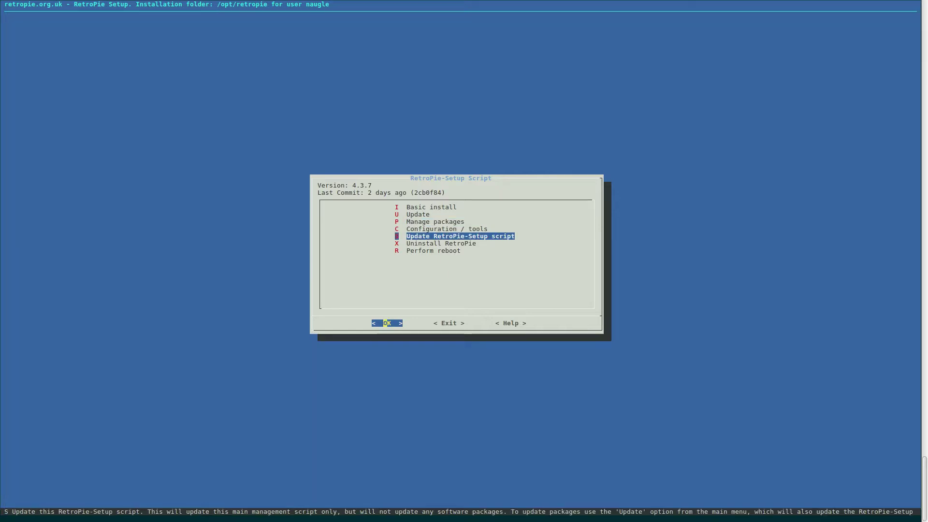
key("Down")
key("Tab")
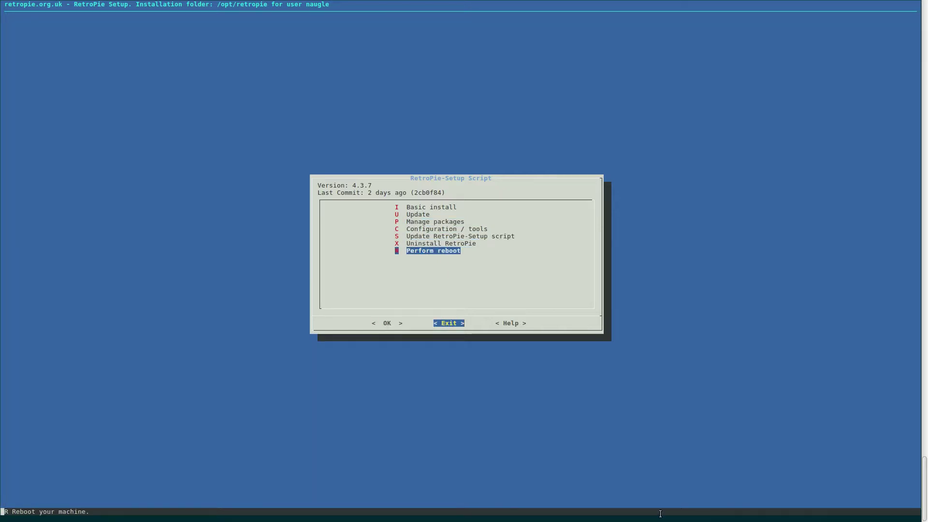
key("Return")
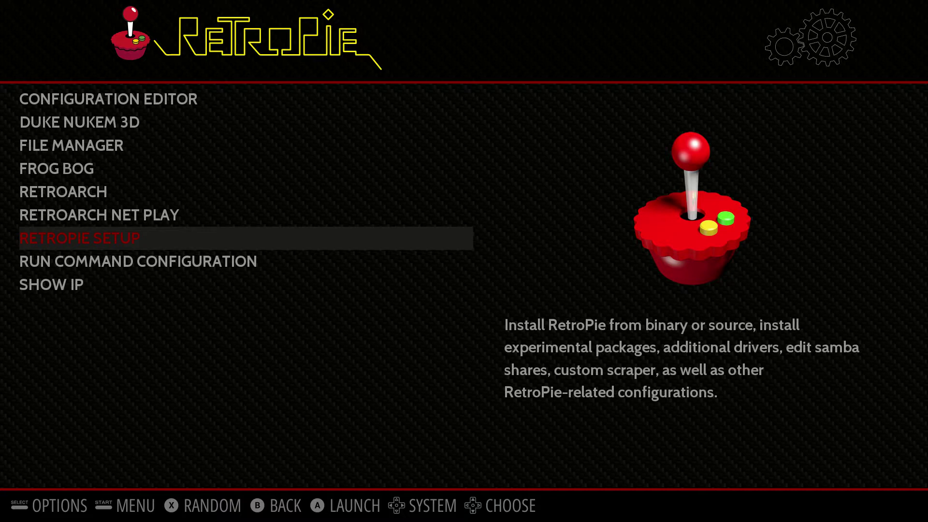
key("Escape")
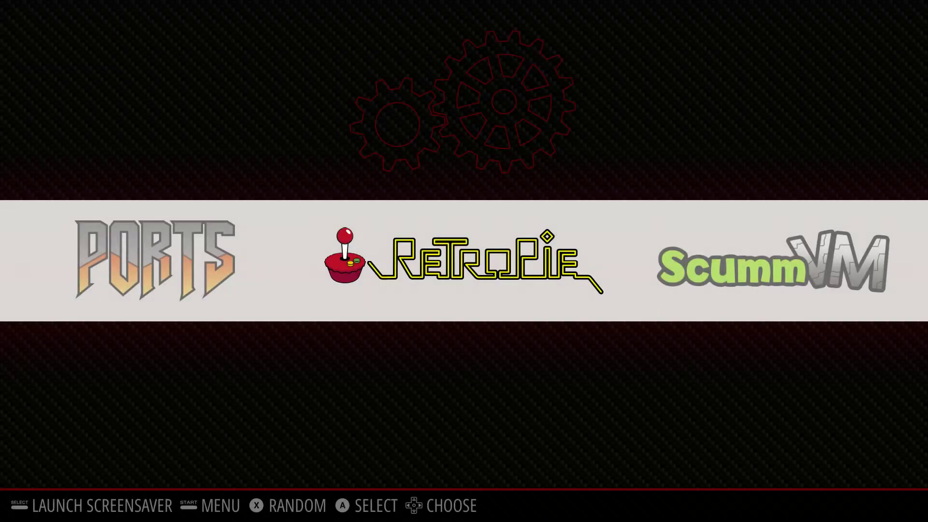
Browse the installed systems and open the Sega Mega Drive game list.
key("Left")
key("Left")
key("Left")
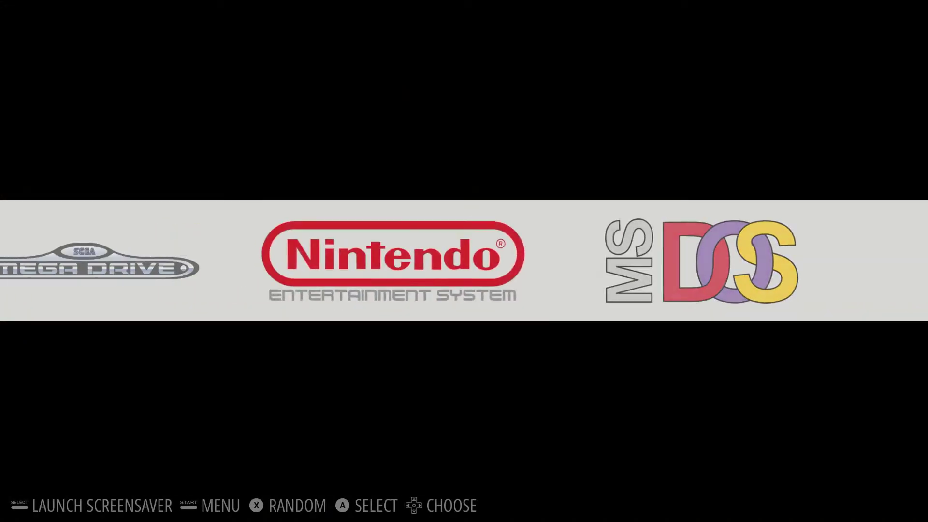
key("Left")
key("Left")
key("Left")
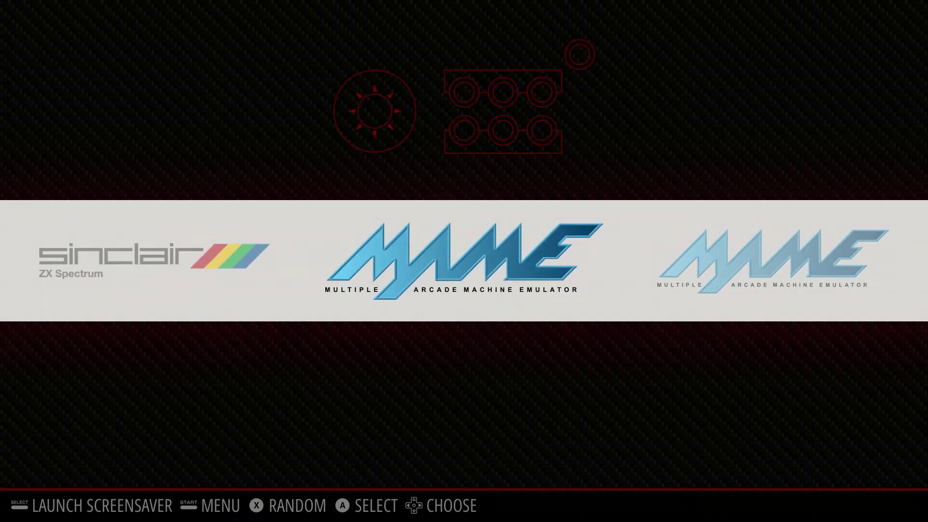
key("Right")
key("Right")
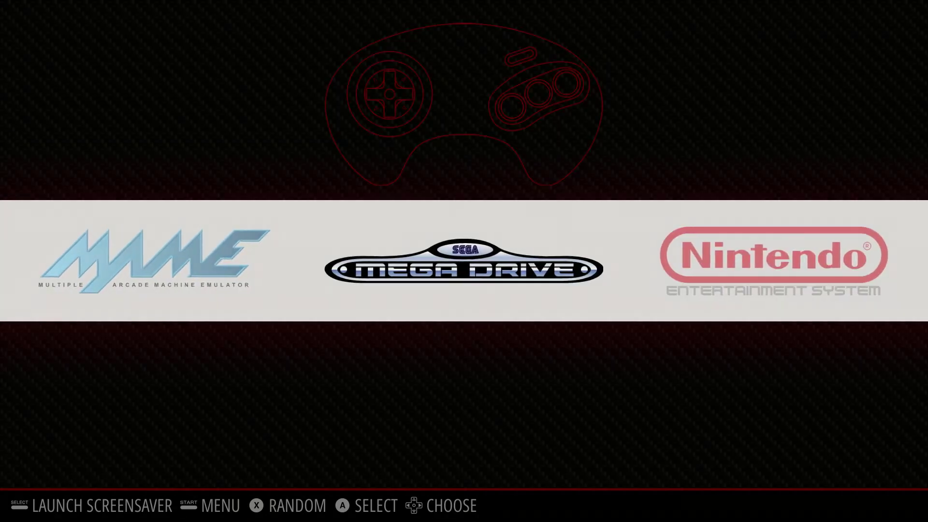
key("Return")
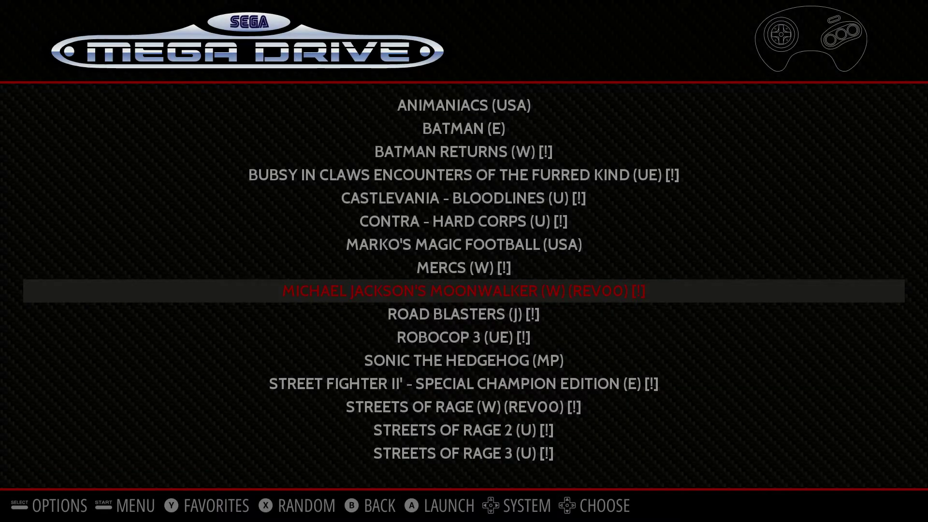
Launch Road Blasters (J), keep the default game options and start play at the Rookie level, Bubble City.
key("Down")
key("Return")
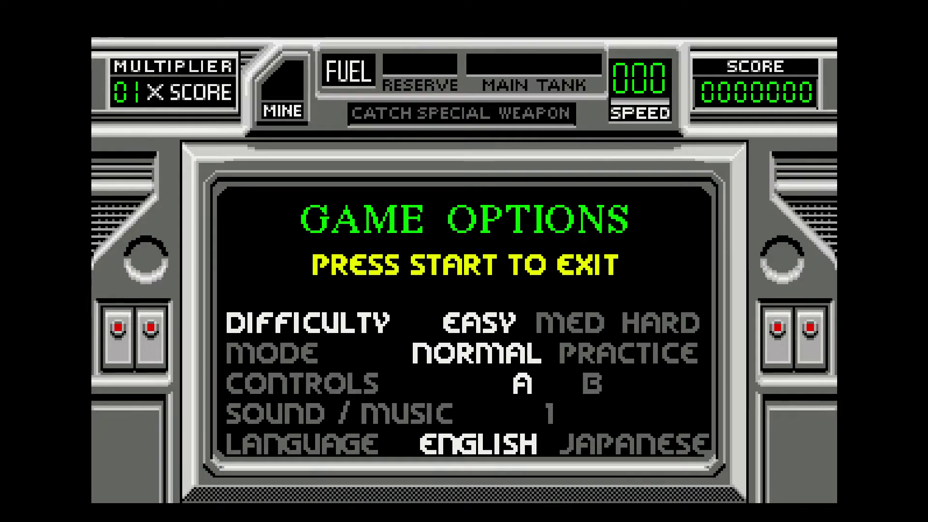
key("Return")
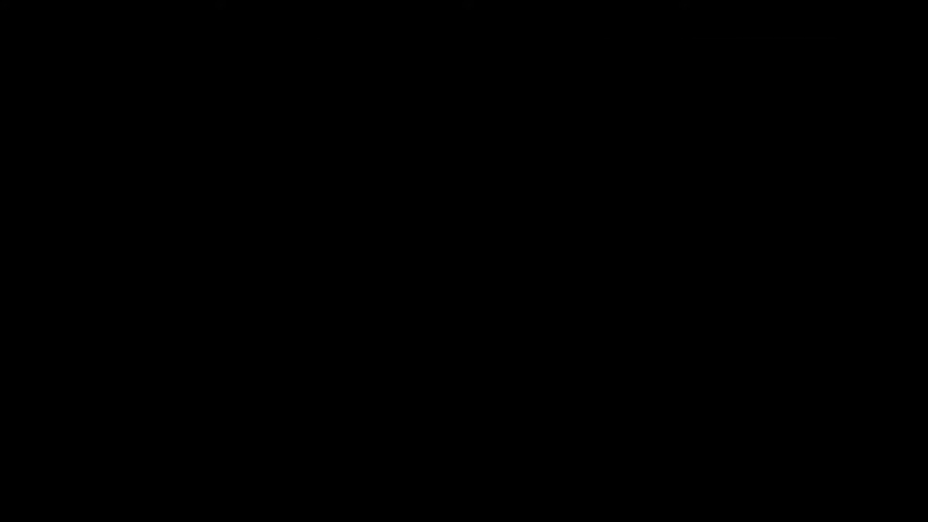
key("Return")
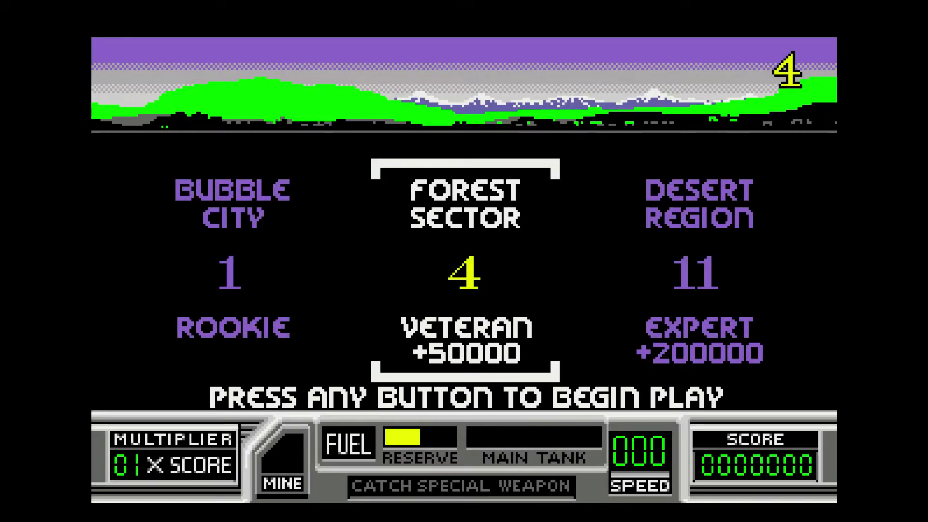
key("Left")
key("Return")
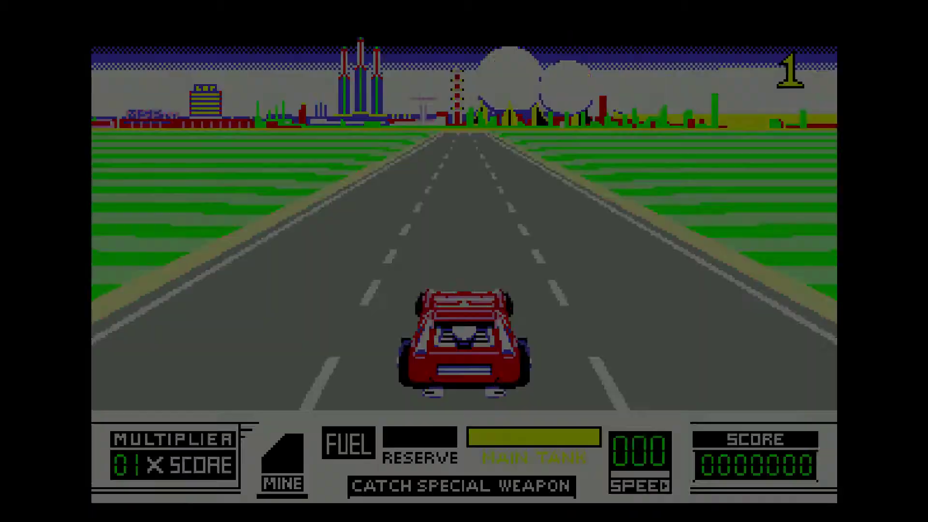
Play the Bubble City level of Road Blasters, steering along the road, picking up spheres and firing at enemy cars.
key("Up")
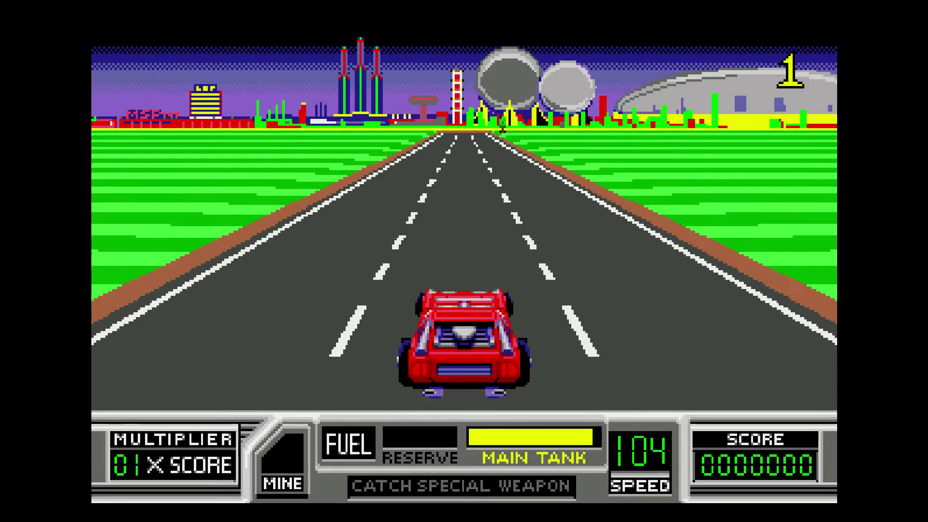
key("Right")
key("space")
key("Left")
key("space")
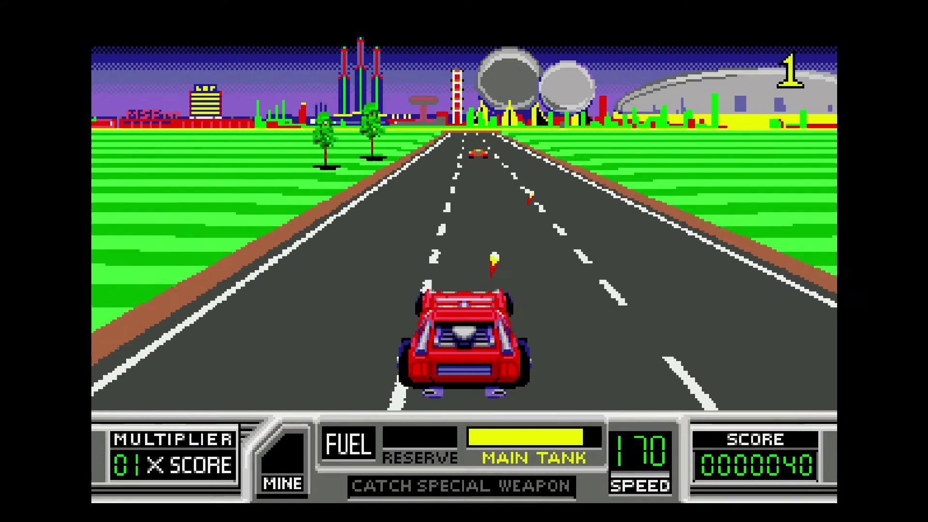
key("space")
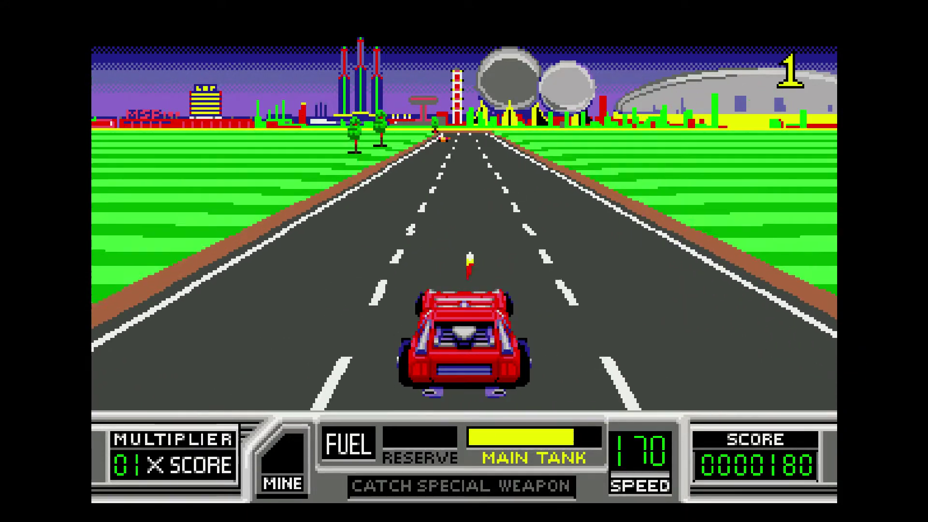
key("space")
key("space")
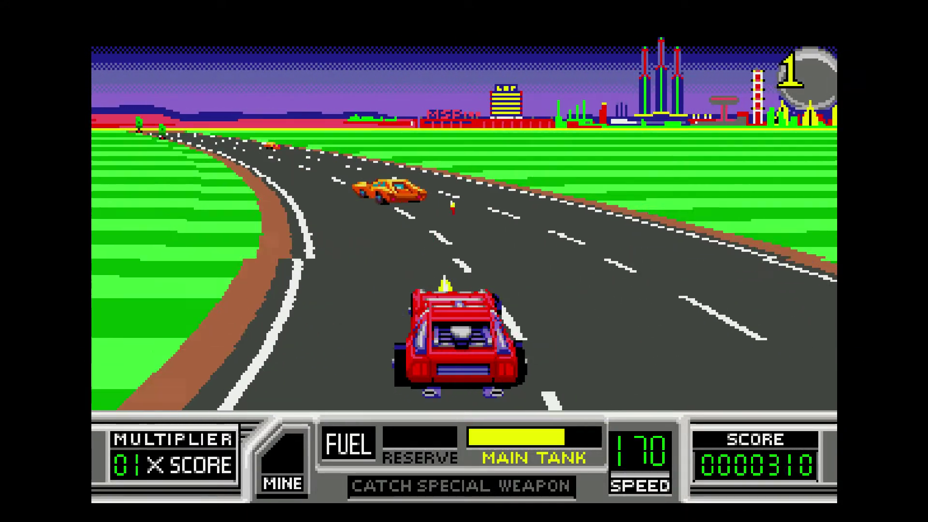
key("Left")
key("space")
key("Right")
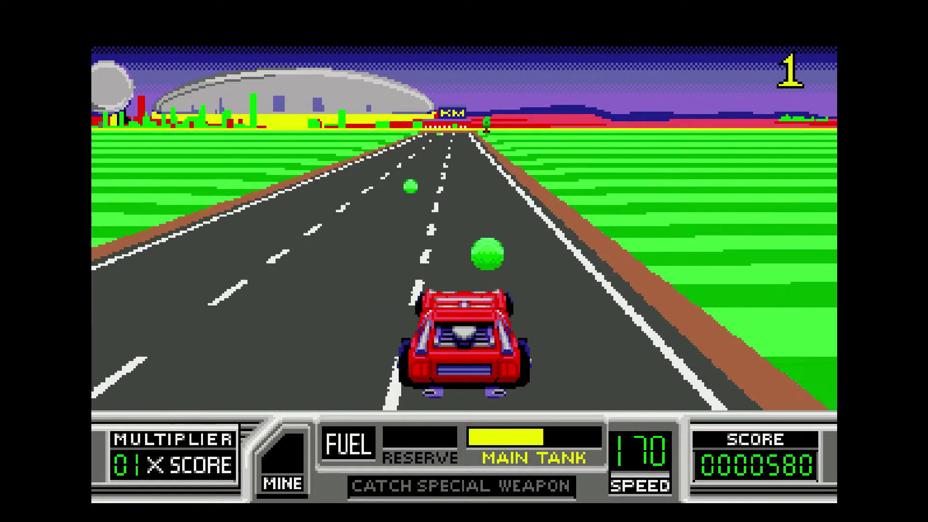
key("Right")
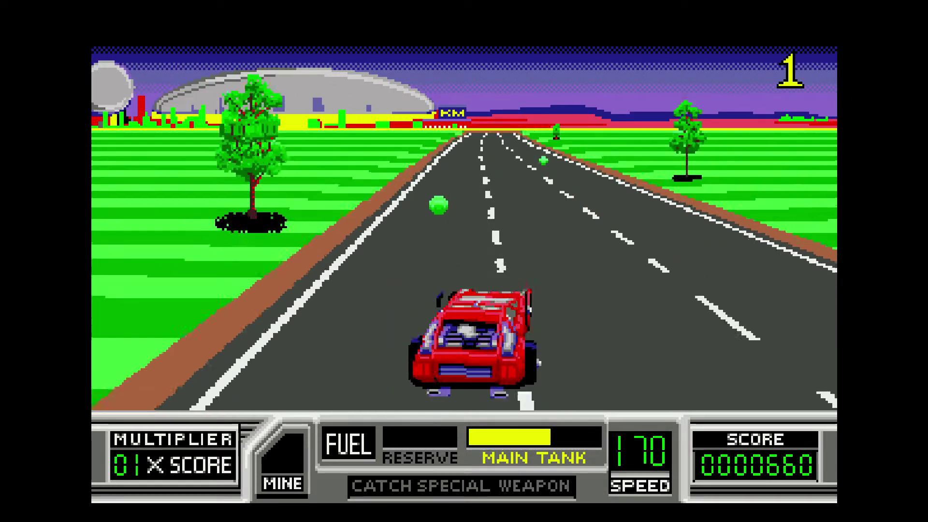
key("Right")
key("Right")
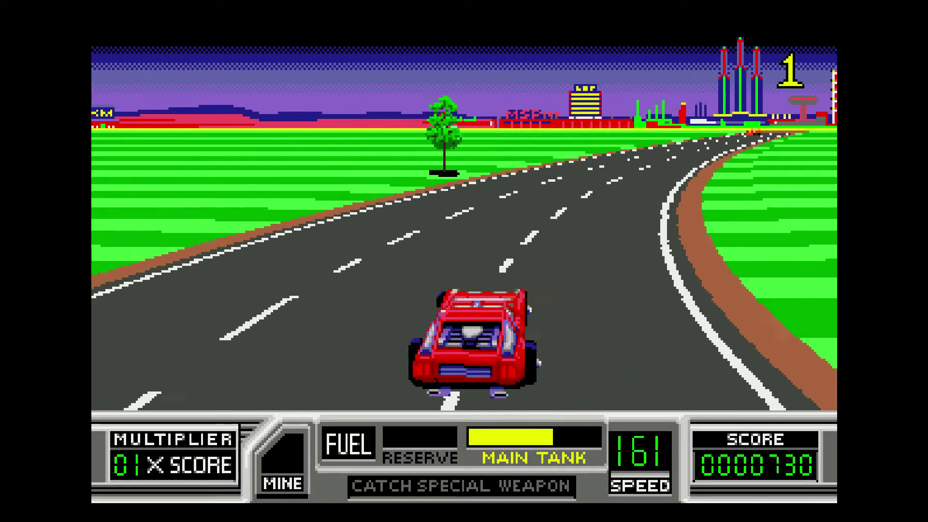
key("Left")
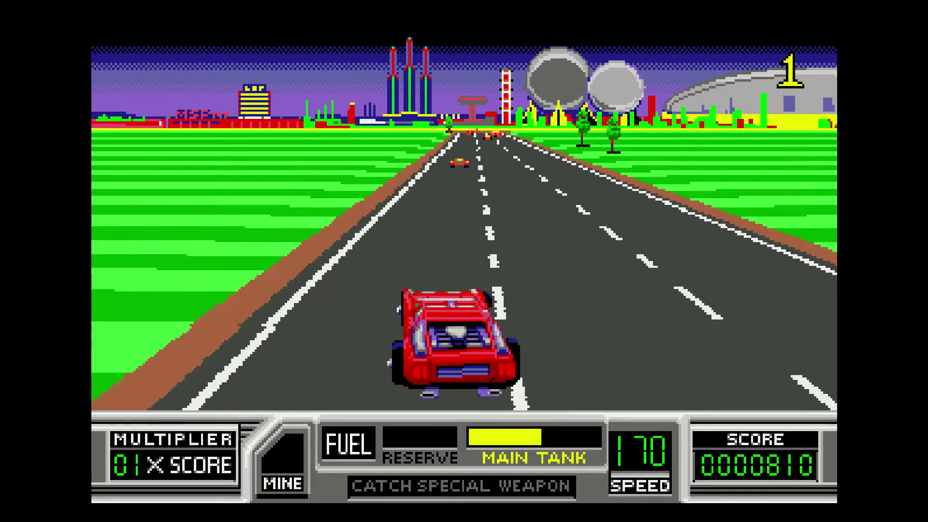
key("space")
key("Right")
key("space")
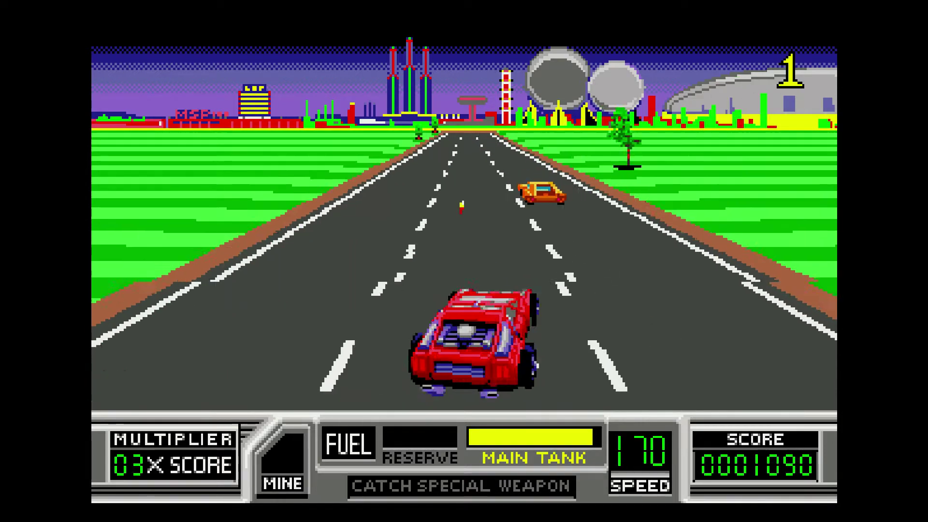
key("Right")
key("space")
key("Left")
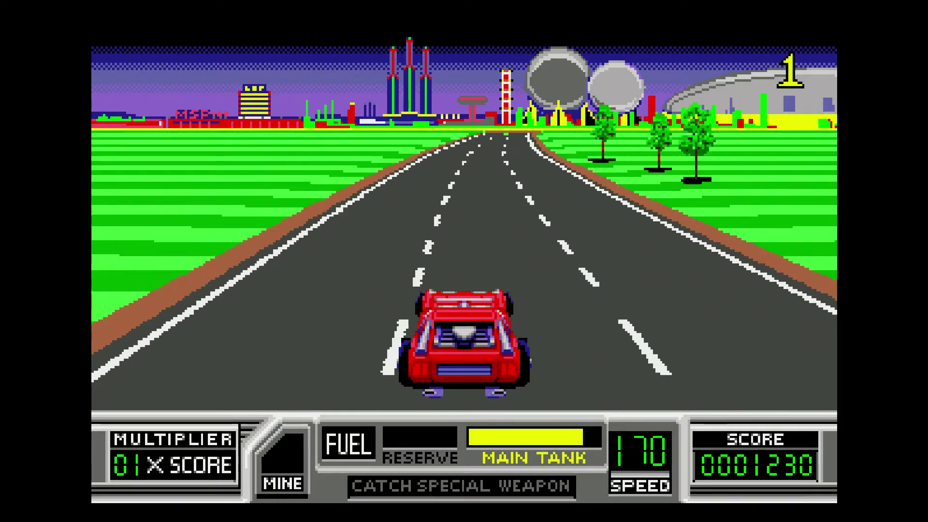
key("Right")
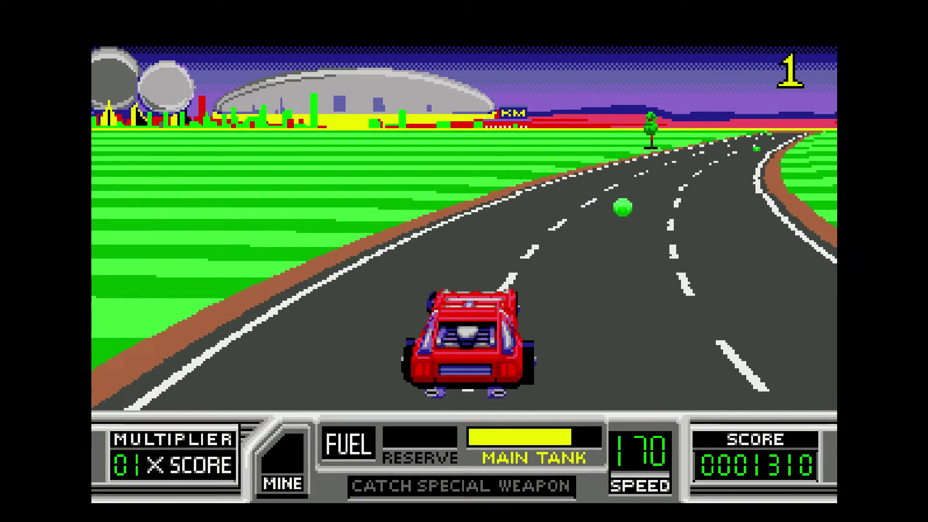
key("Right")
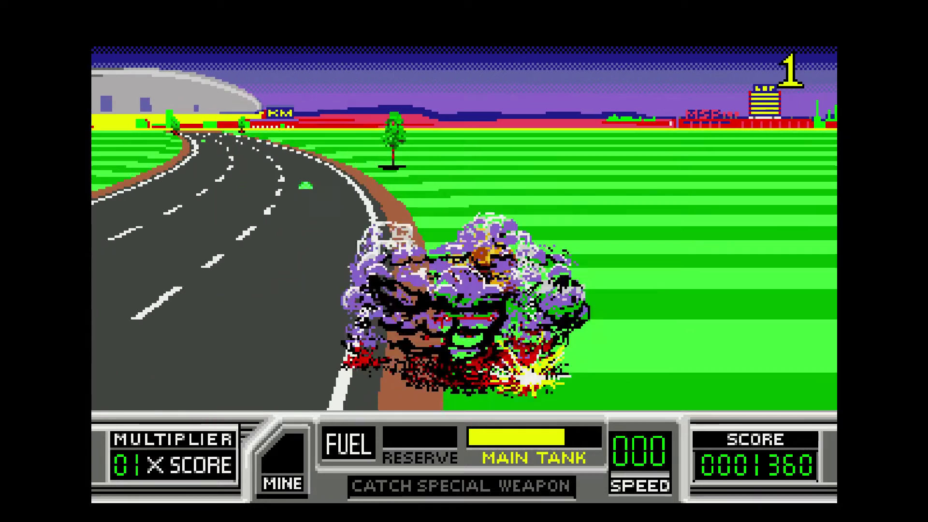
key("Up")
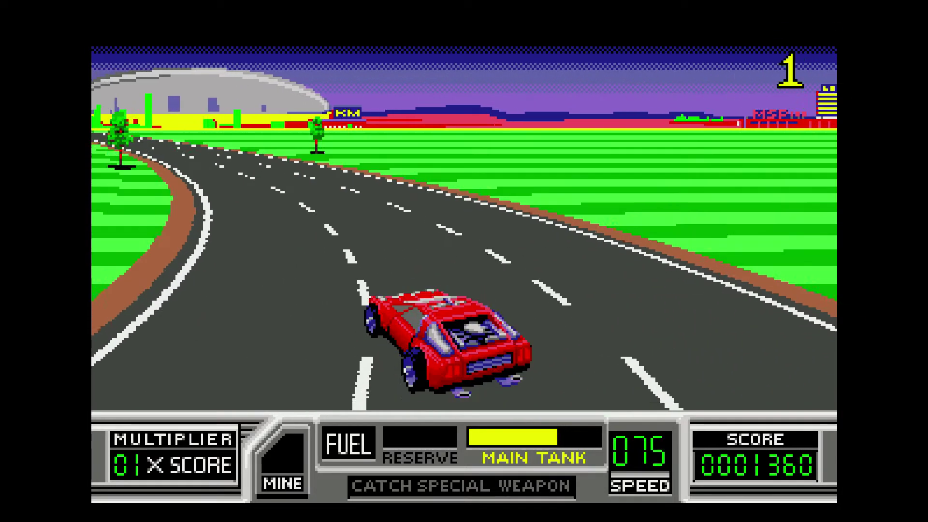
key("Up")
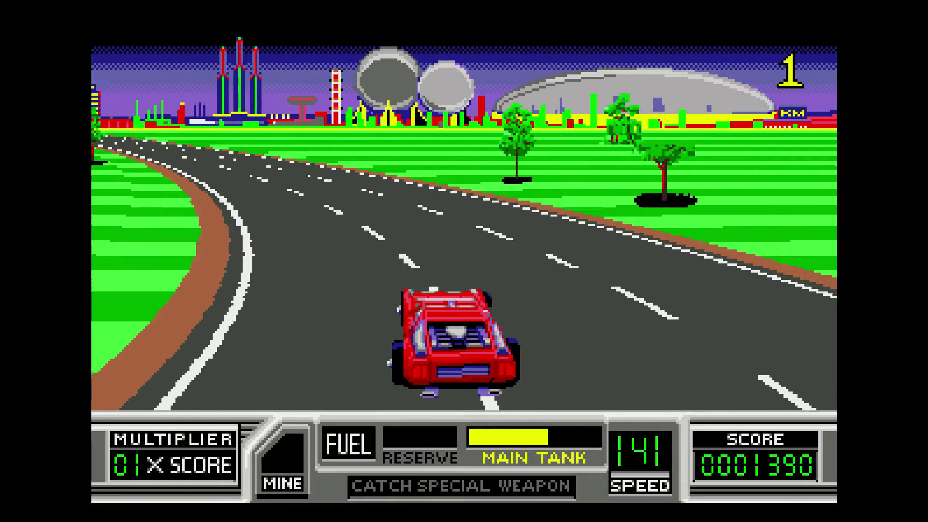
key("Right")
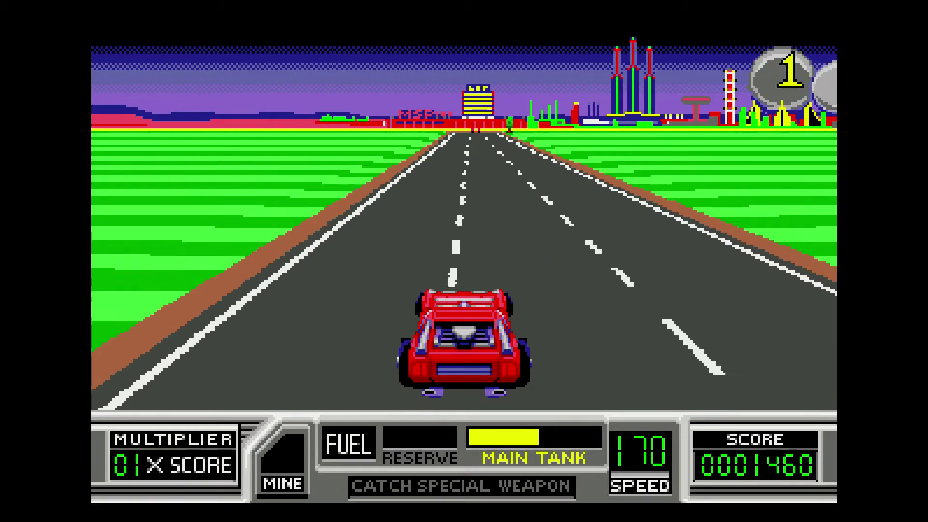
key("space")
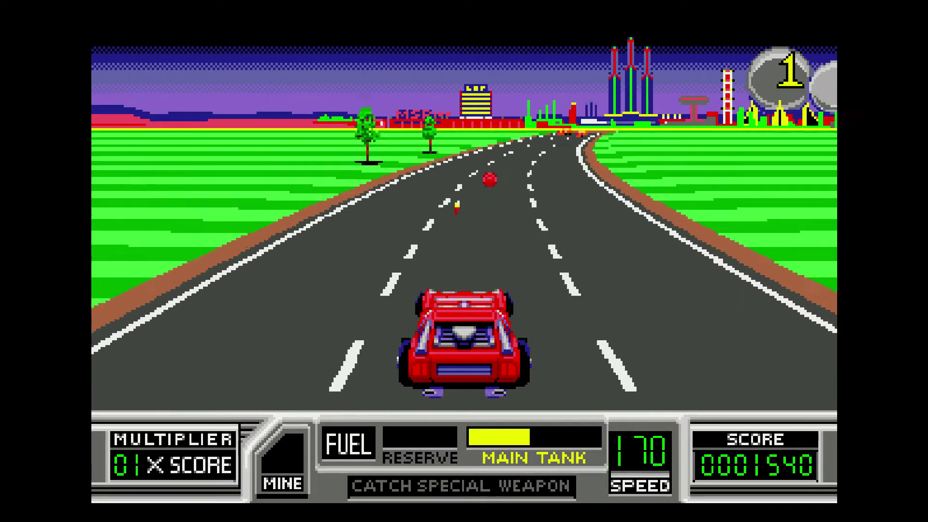
key("Right")
key("space")
key("space")
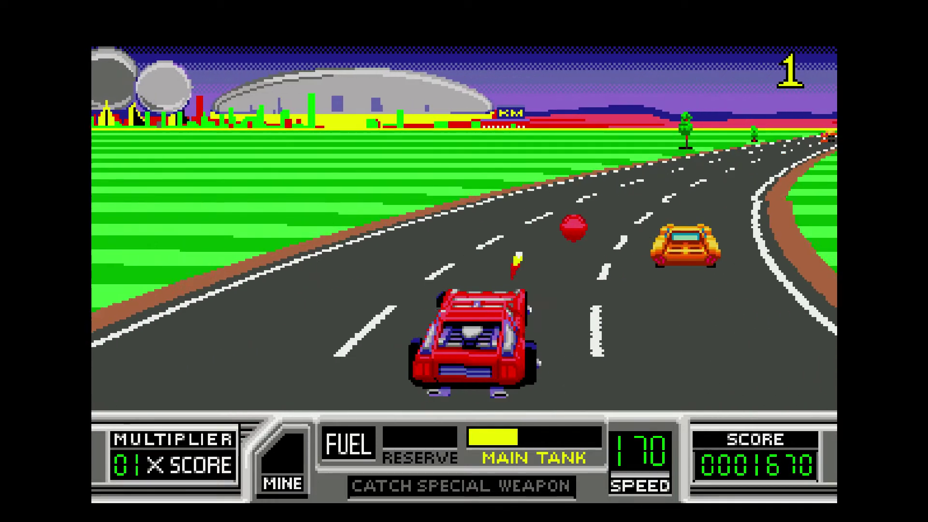
key("Right")
key("Left")
key("Right")
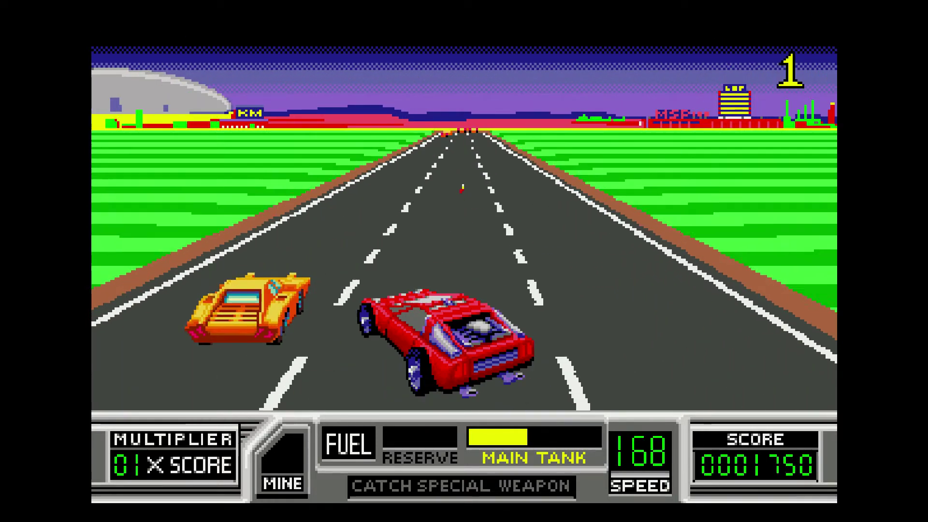
key("Left")
key("space")
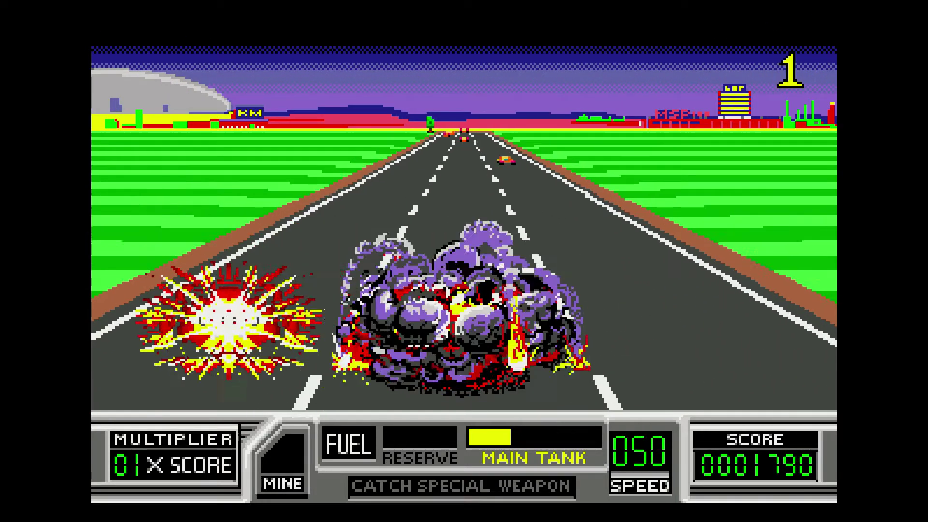
key("space")
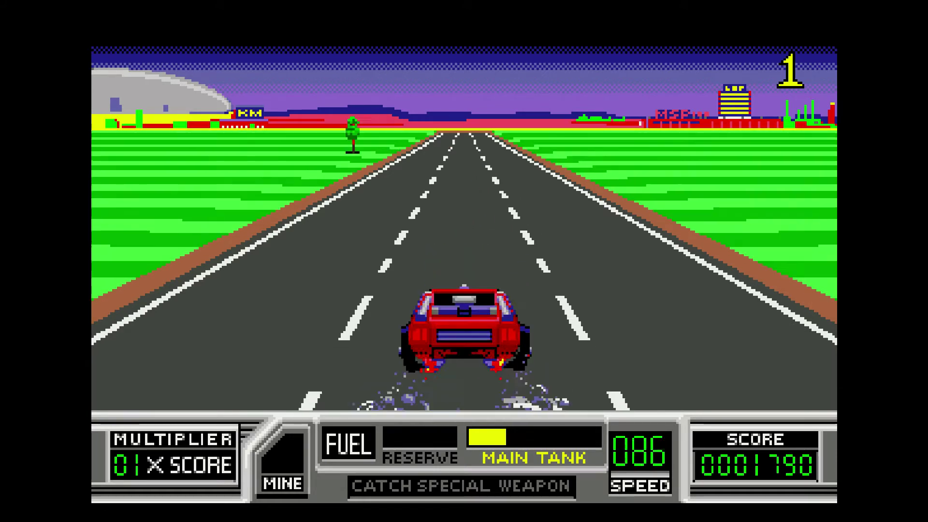
key("Left")
key("space")
key("Left")
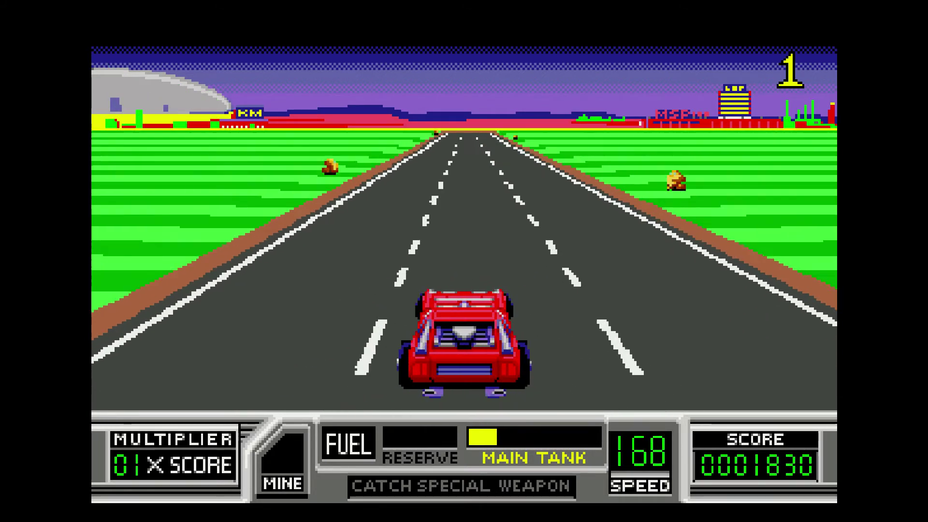
key("Left")
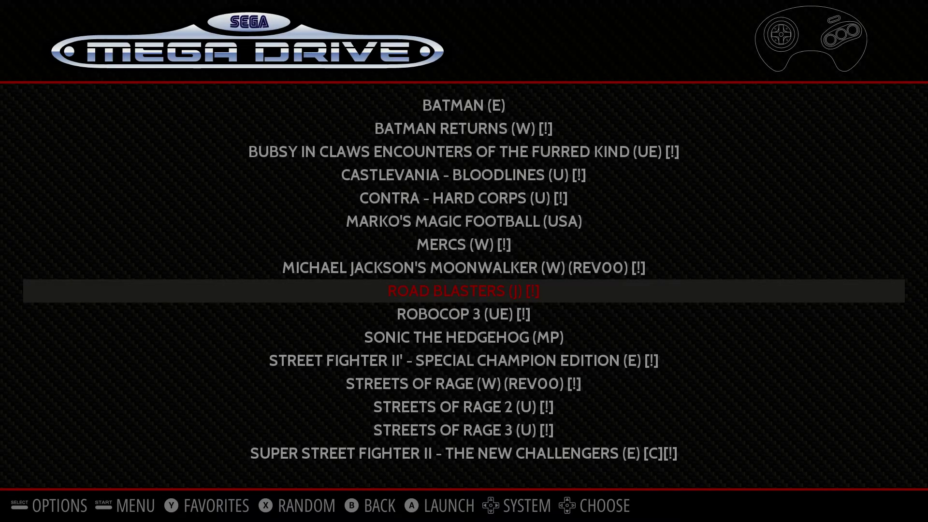
Leave the Mega Drive game list and move through the systems to Super Nintendo Entertainment System.
key("Escape")
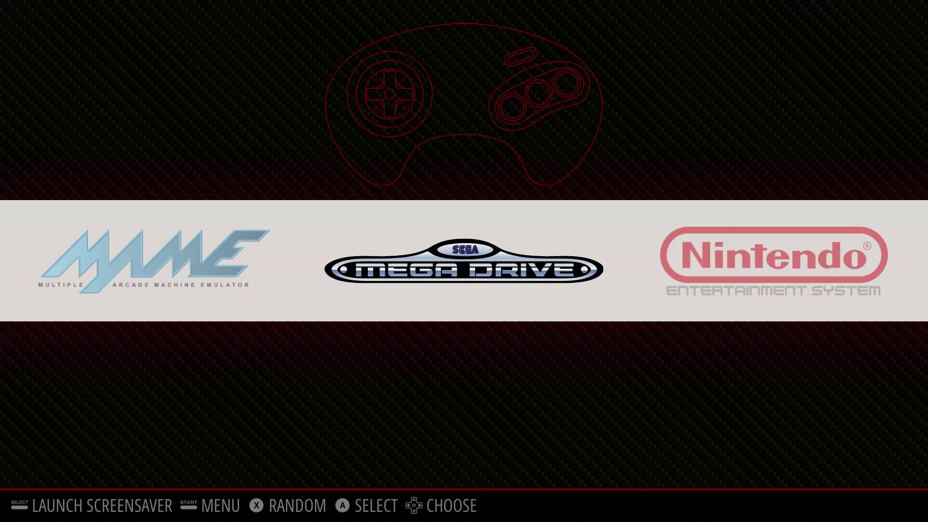
key("Left")
key("Left")
key("Left")
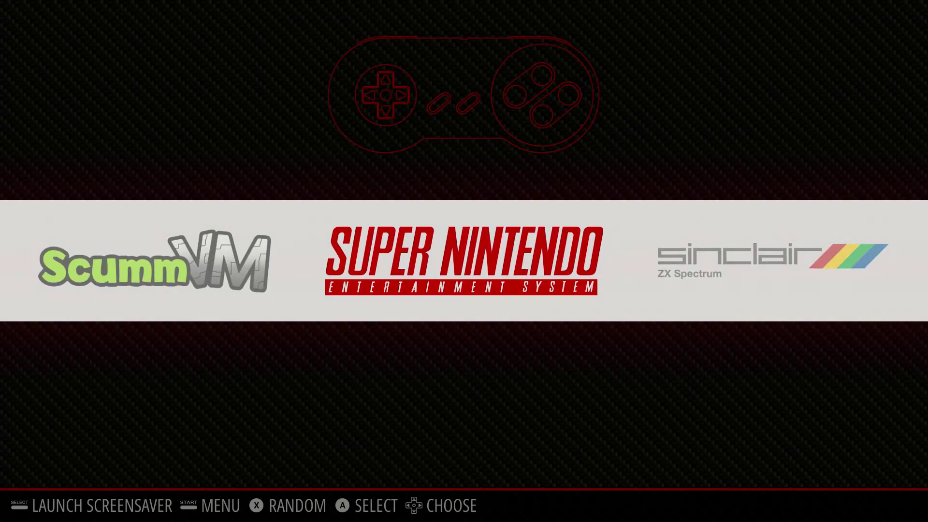
Open the main menu's Quit options, choose Quit EmulationStation and confirm to return to the desktop.
key("F1")
key("Down")
key("Down")
key("Down")
key("Down")
key("Down")
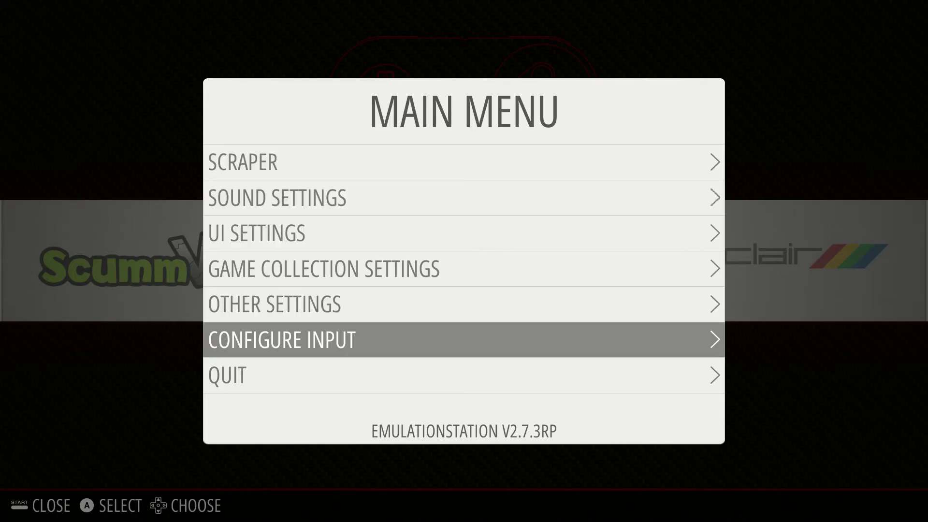
key("Down")
key("Return")
key("Down")
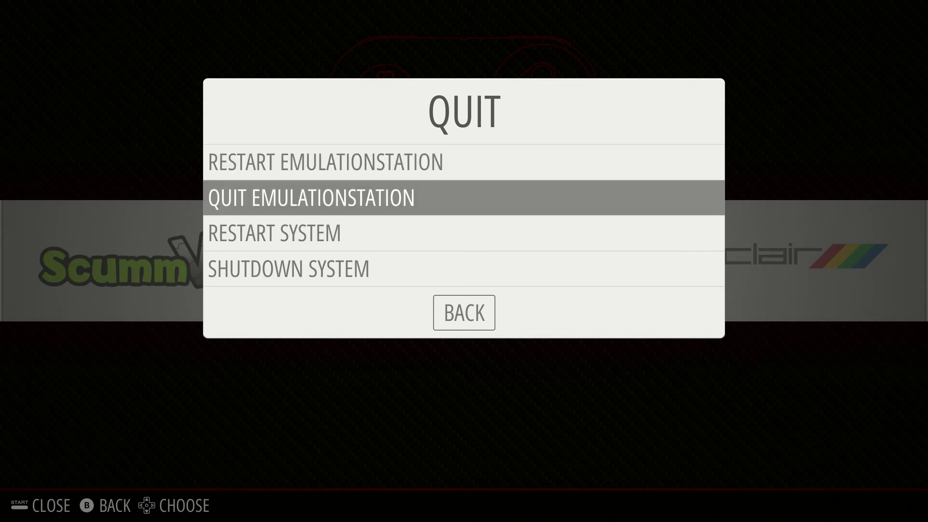
key("Return")
key("Return")
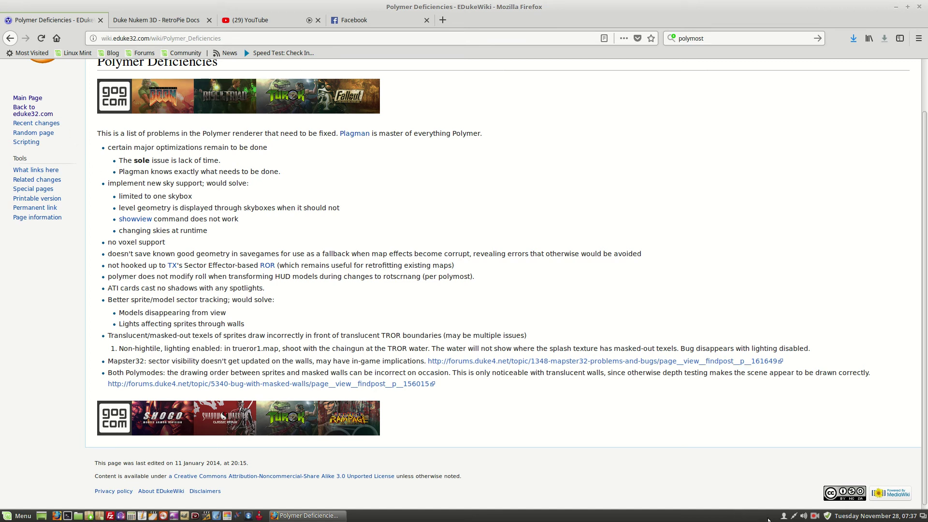
left_click(814, 516)
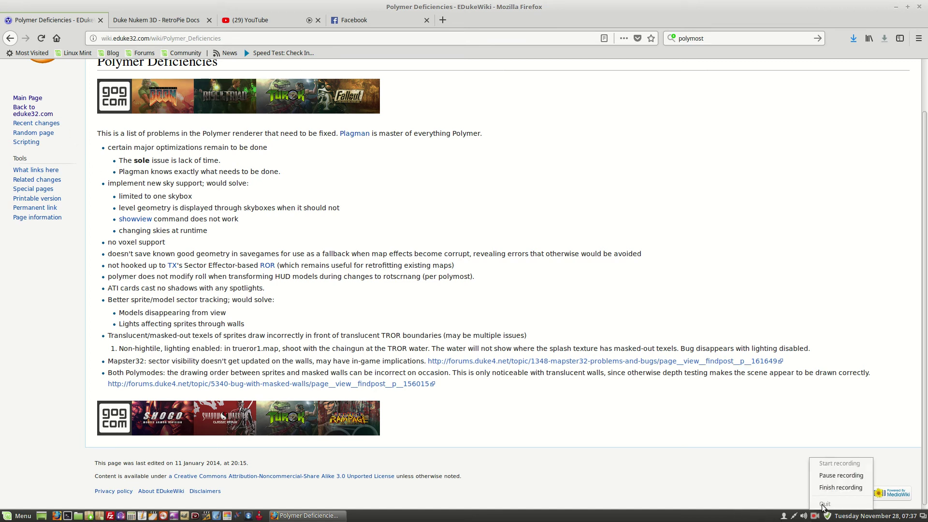